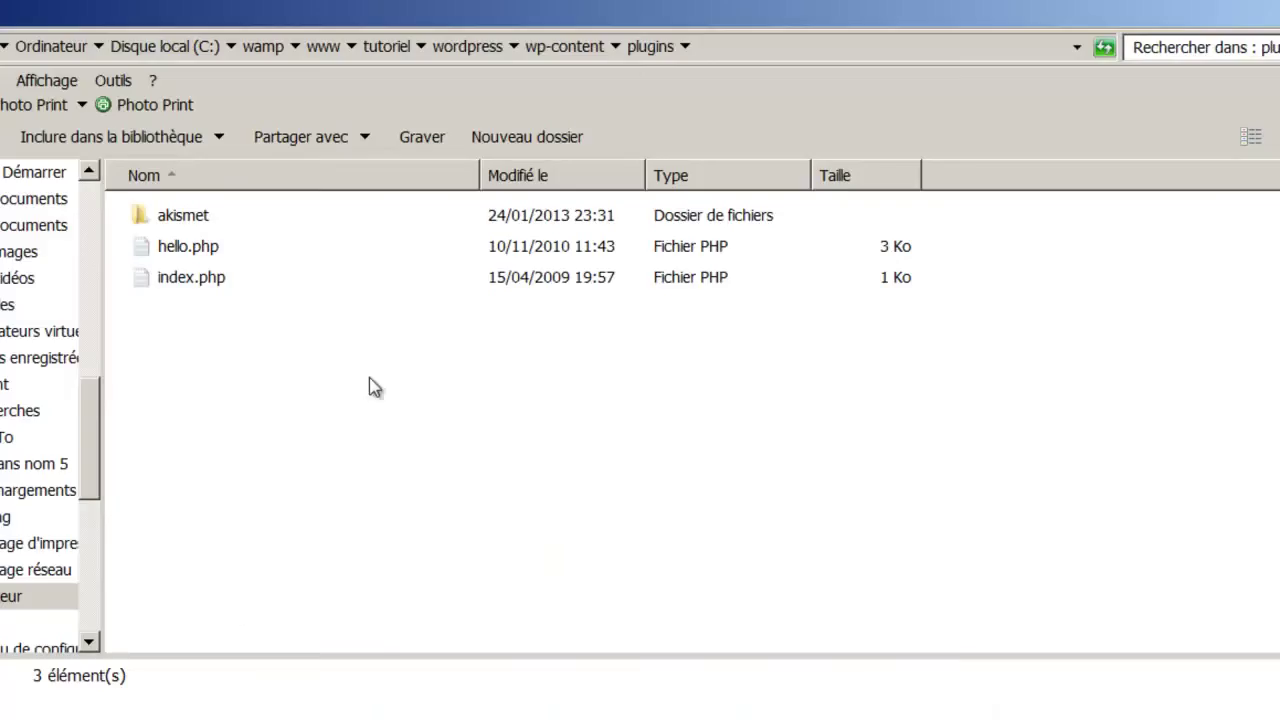
Browse up to the tutoriel folder and open plugin to find the restrict-content-pro folder.
key(BackSpace)
key(BackSpace)
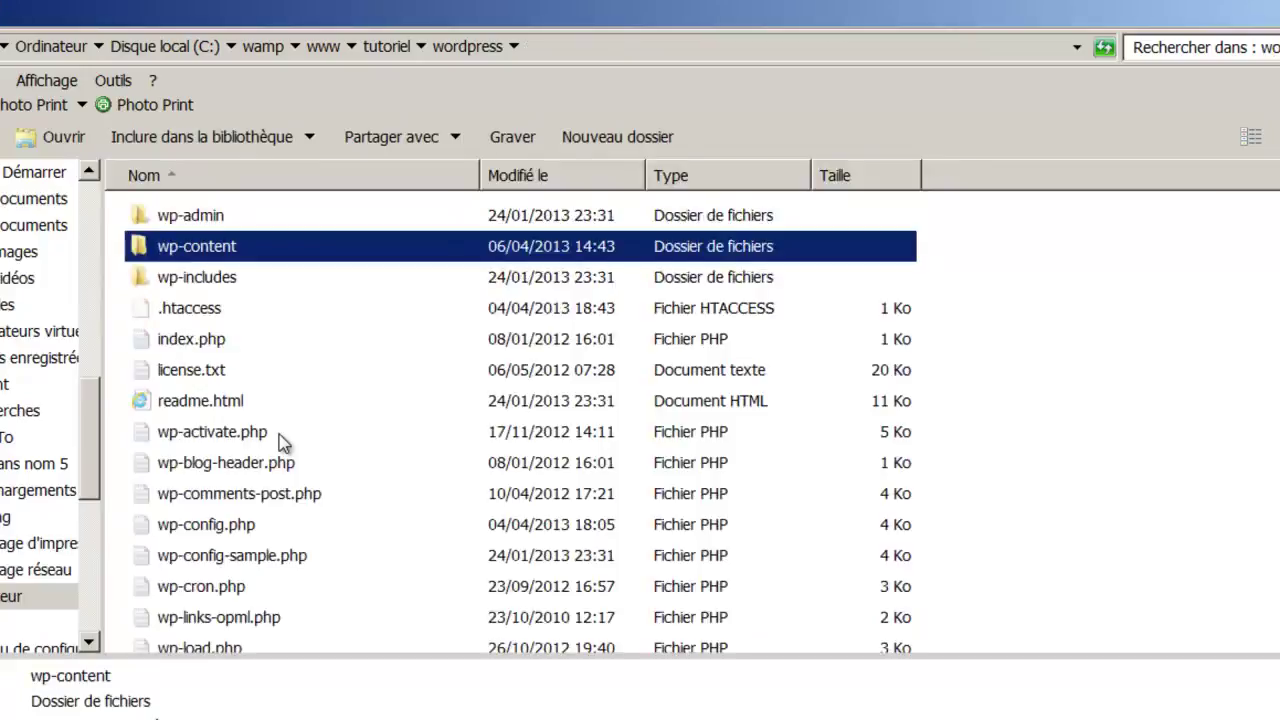
key(BackSpace)
key(Up)
key(Return)
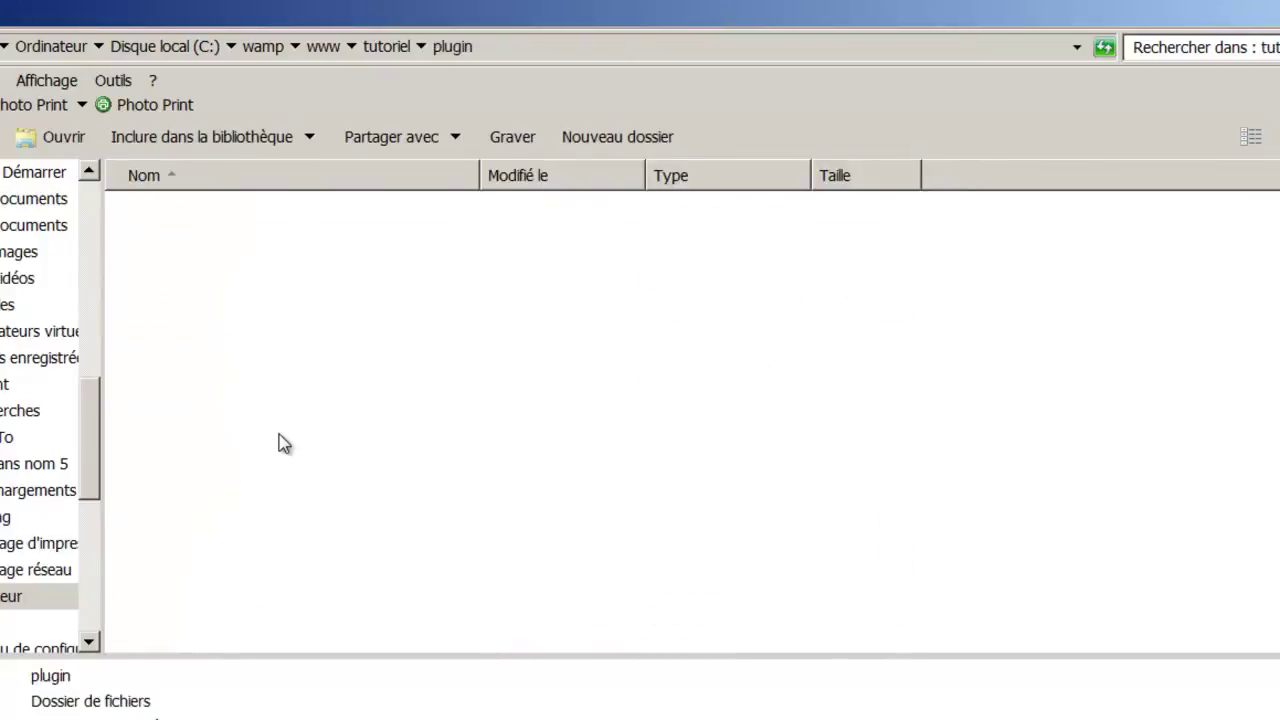
click(271, 220)
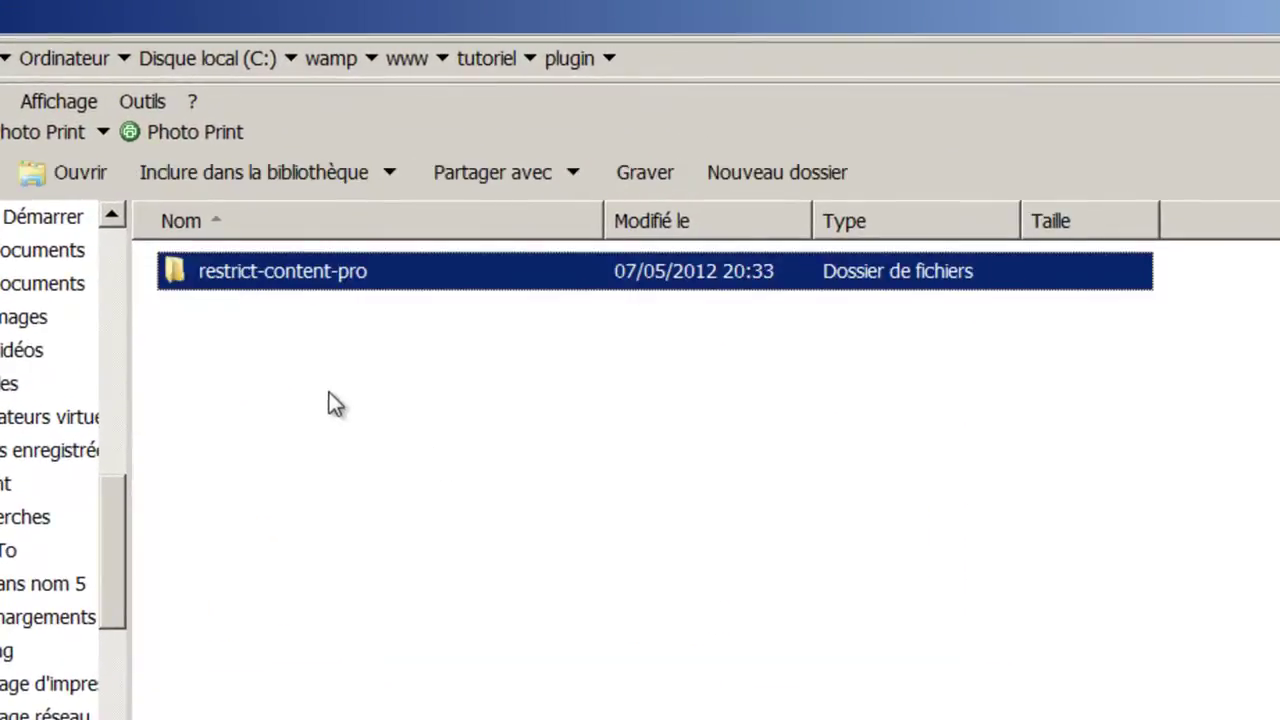
click(237, 320)
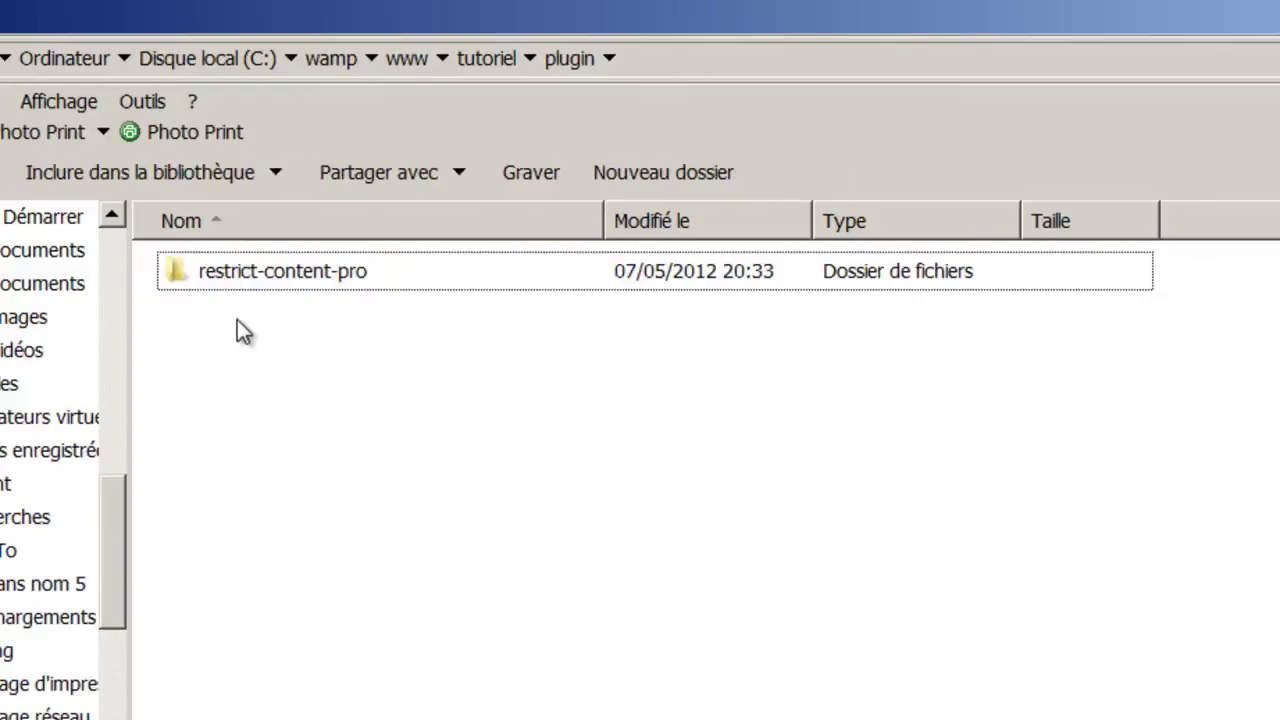
click(256, 270)
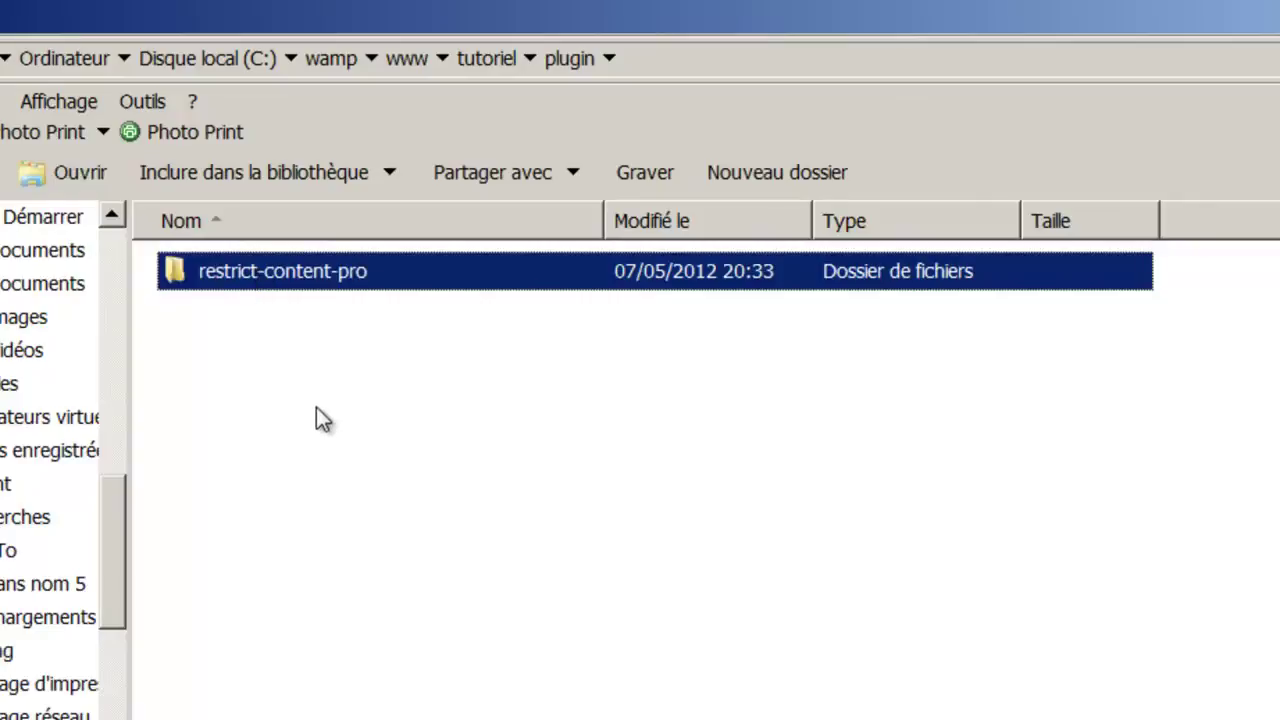
click(249, 320)
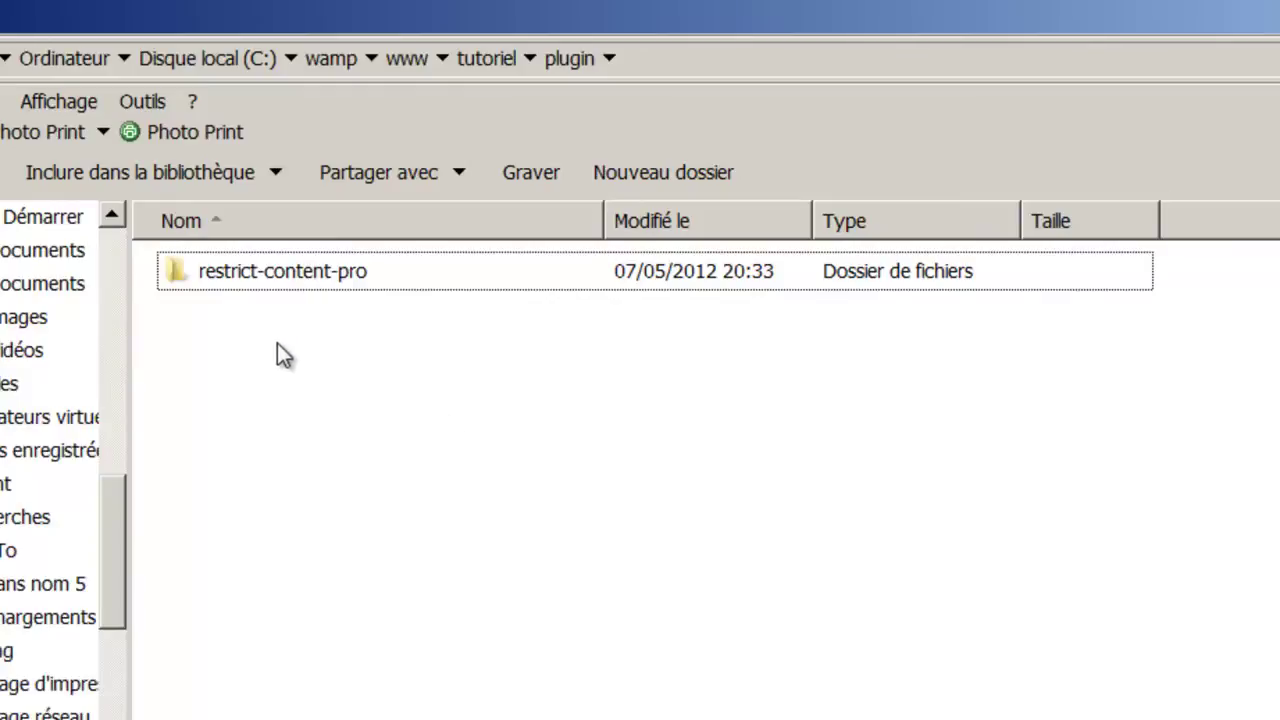
Return to tutoriel and switch to the local WordPress site in the browser.
key(BackSpace)
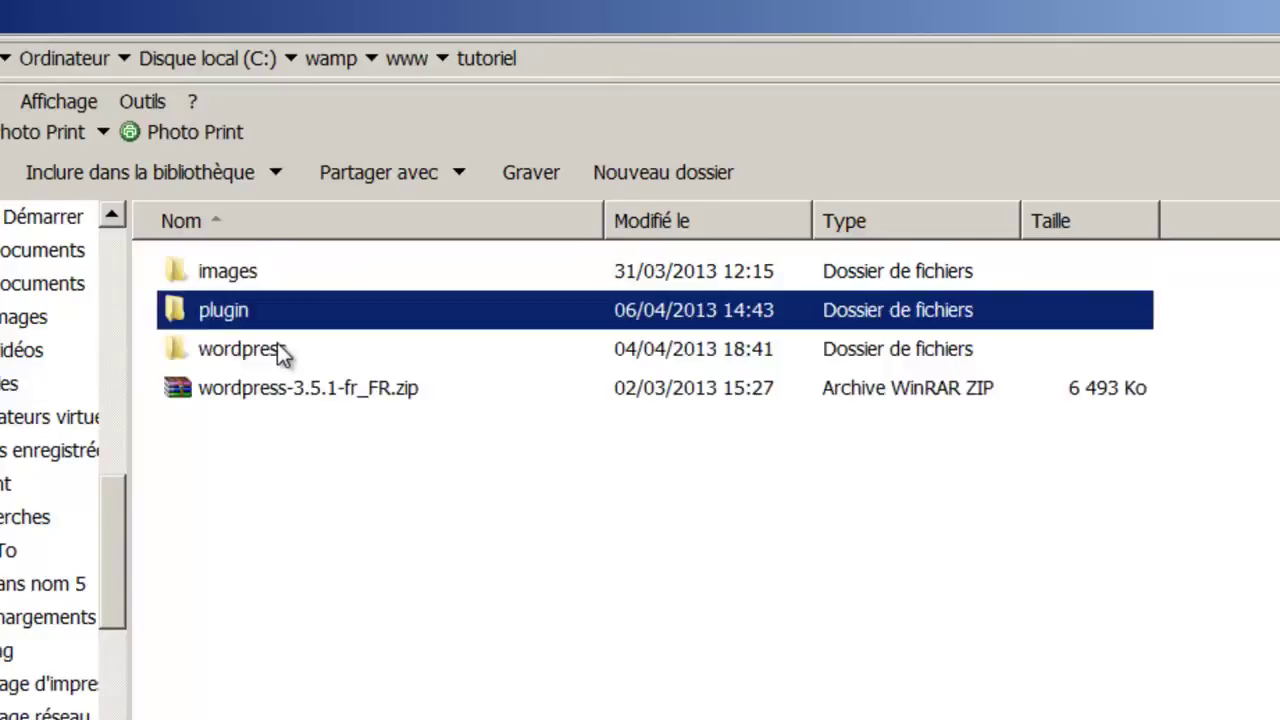
click(236, 350)
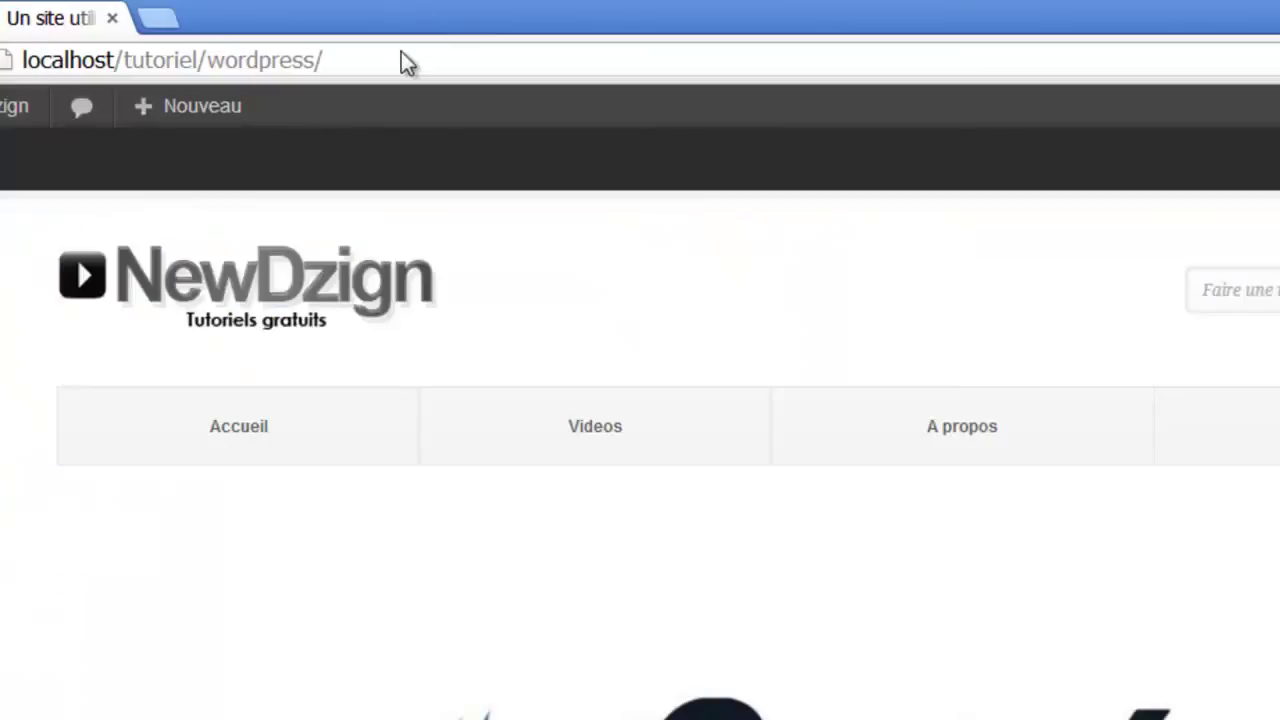
click(407, 60)
Load the admin area by appending 'leboss' to the site URL, then show the Extensions page.
click(407, 62)
text(leboss)
key(Return)
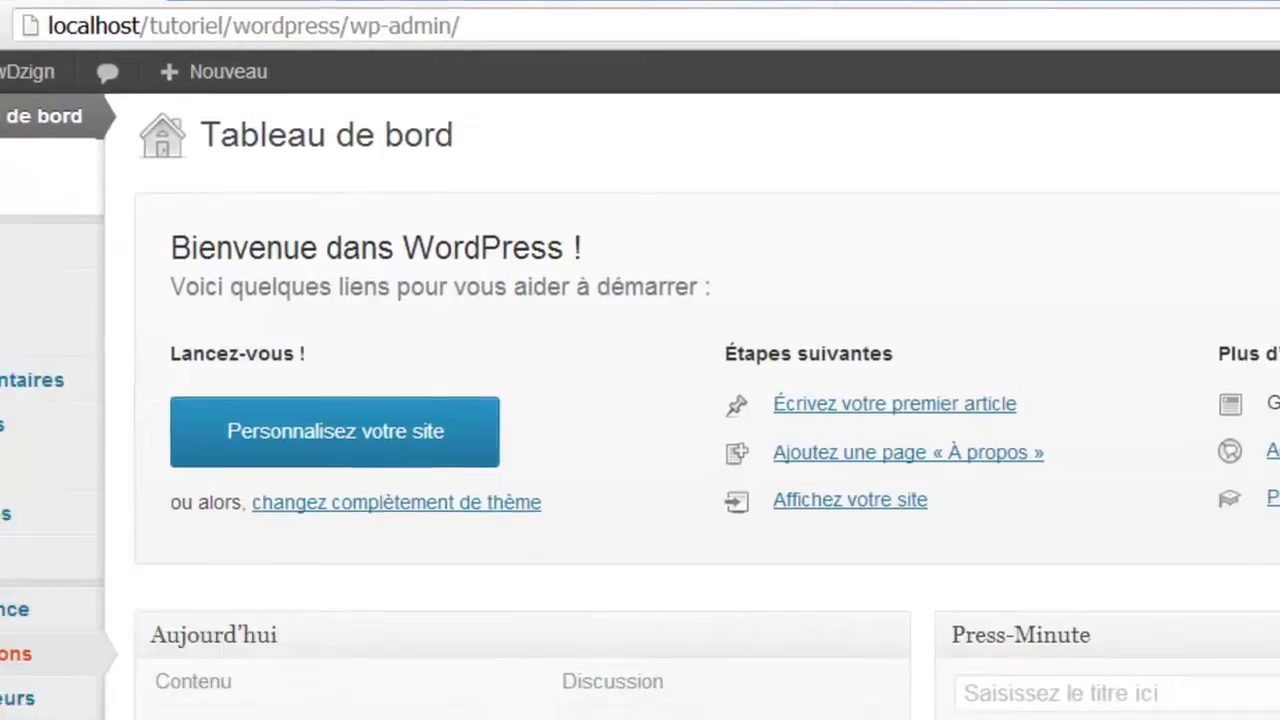
mouse_move(90, 512)
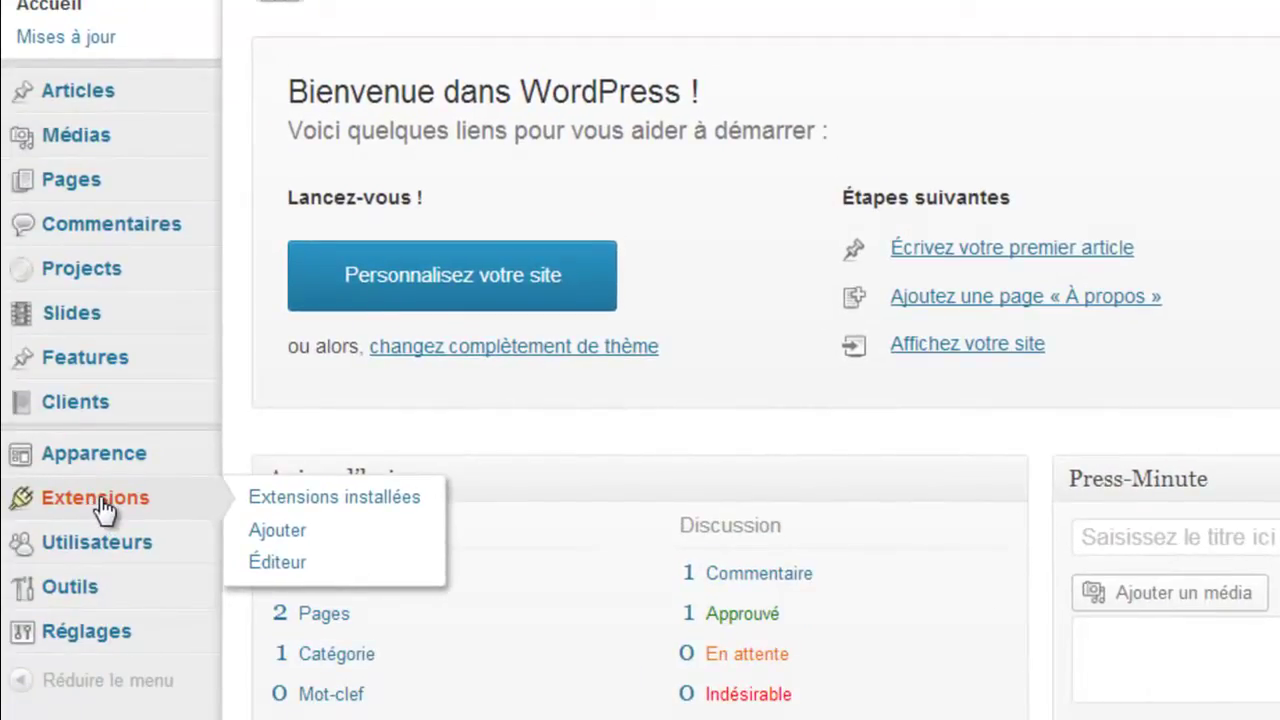
click(100, 500)
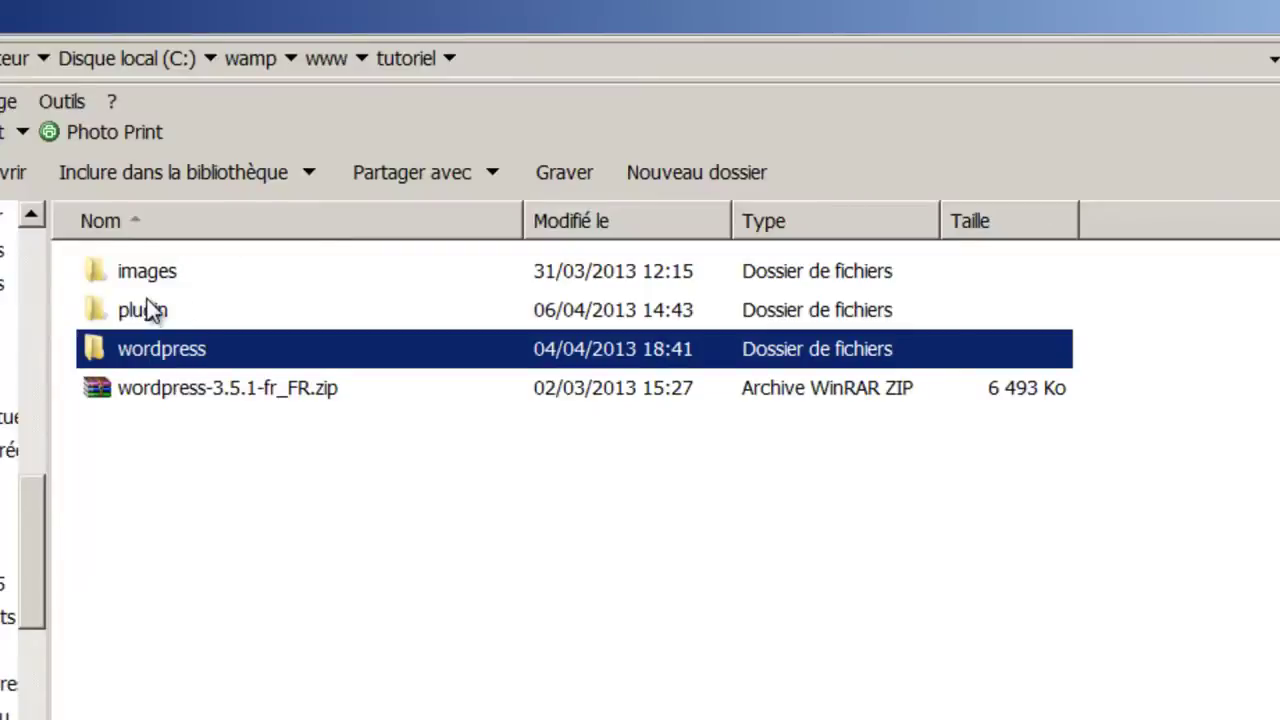
Copy restrict-content-pro from the plugin folder and paste it into wordpress\wp-content\plugins.
double_click(143, 306)
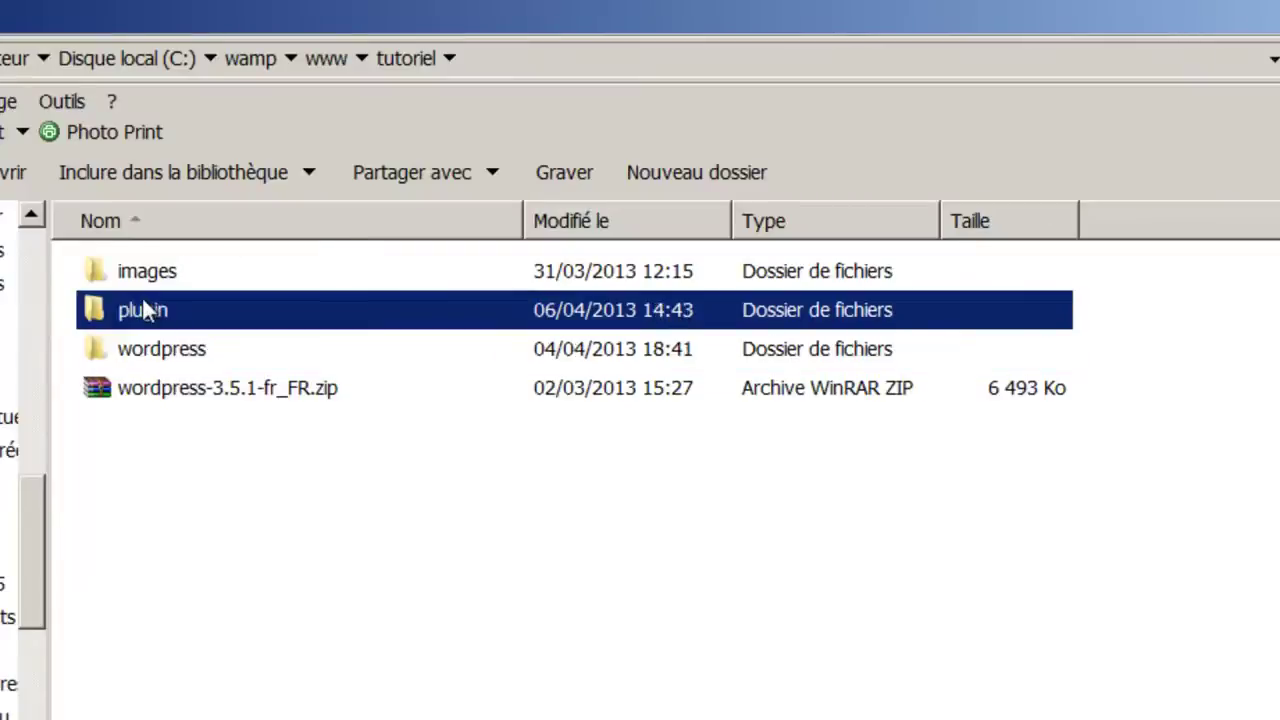
click(143, 283)
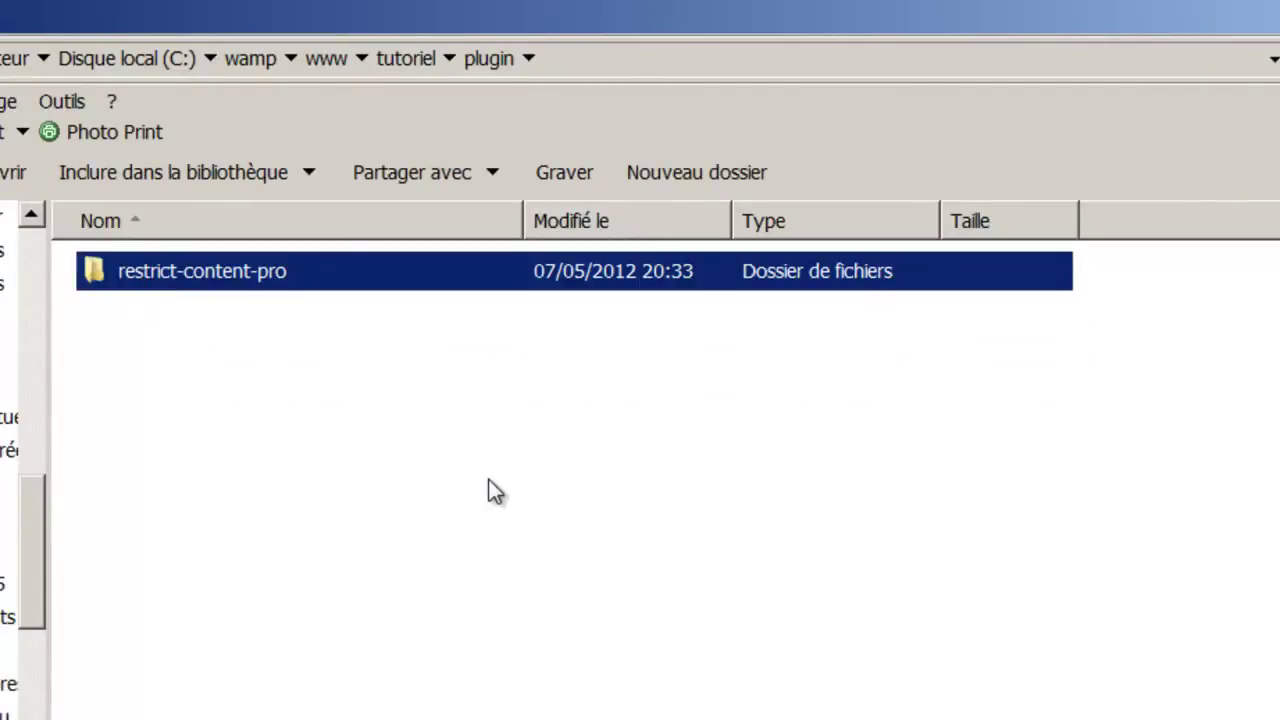
key(BackSpace)
key(Down)
key(Return)
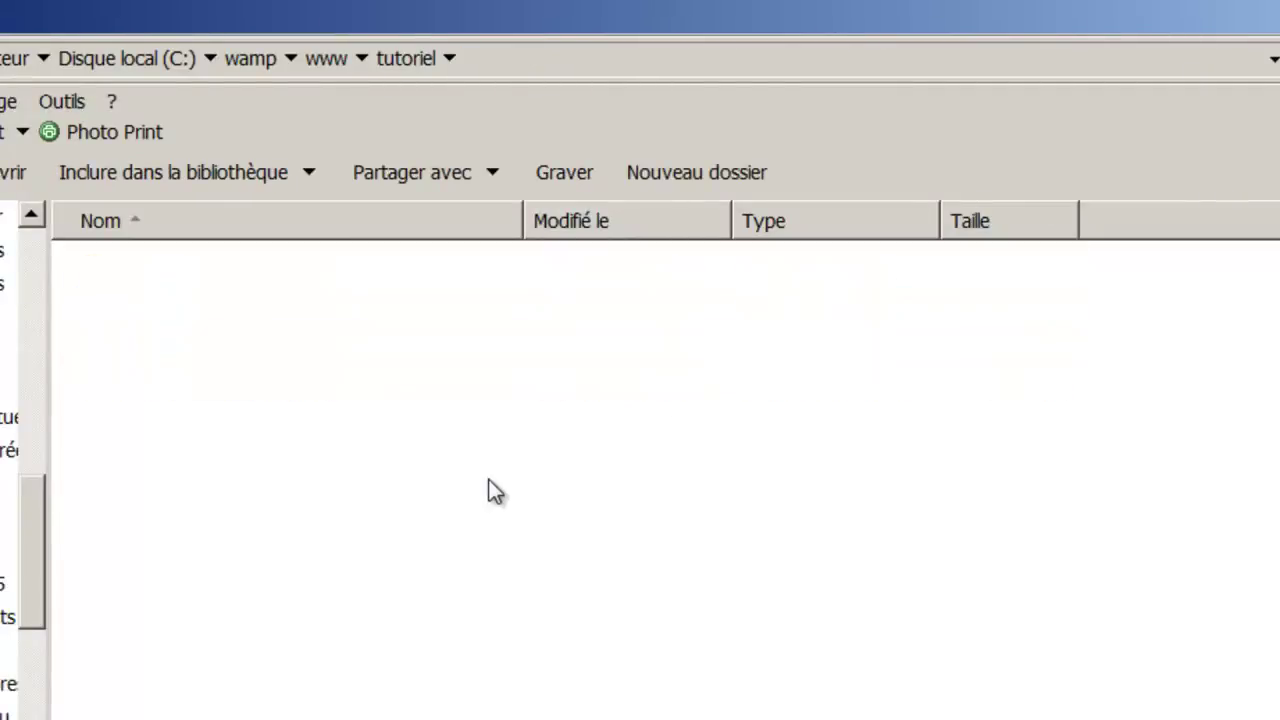
key(Down)
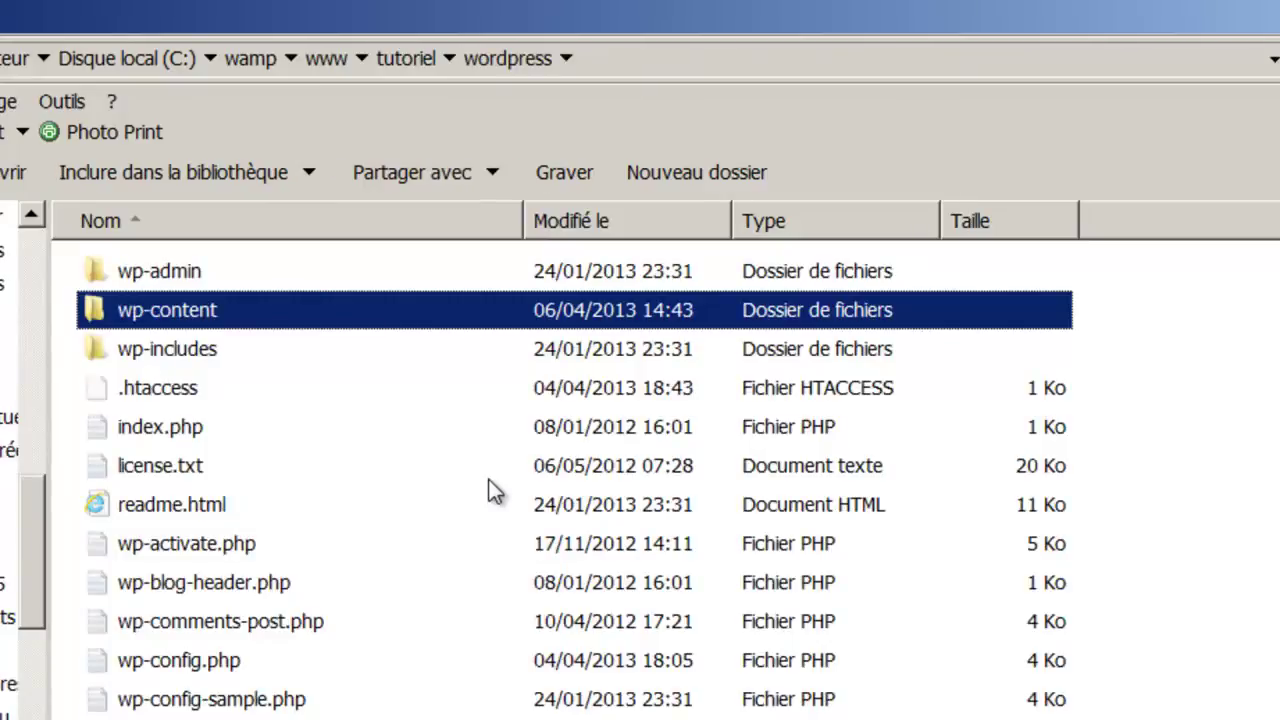
key(Return)
key(Down)
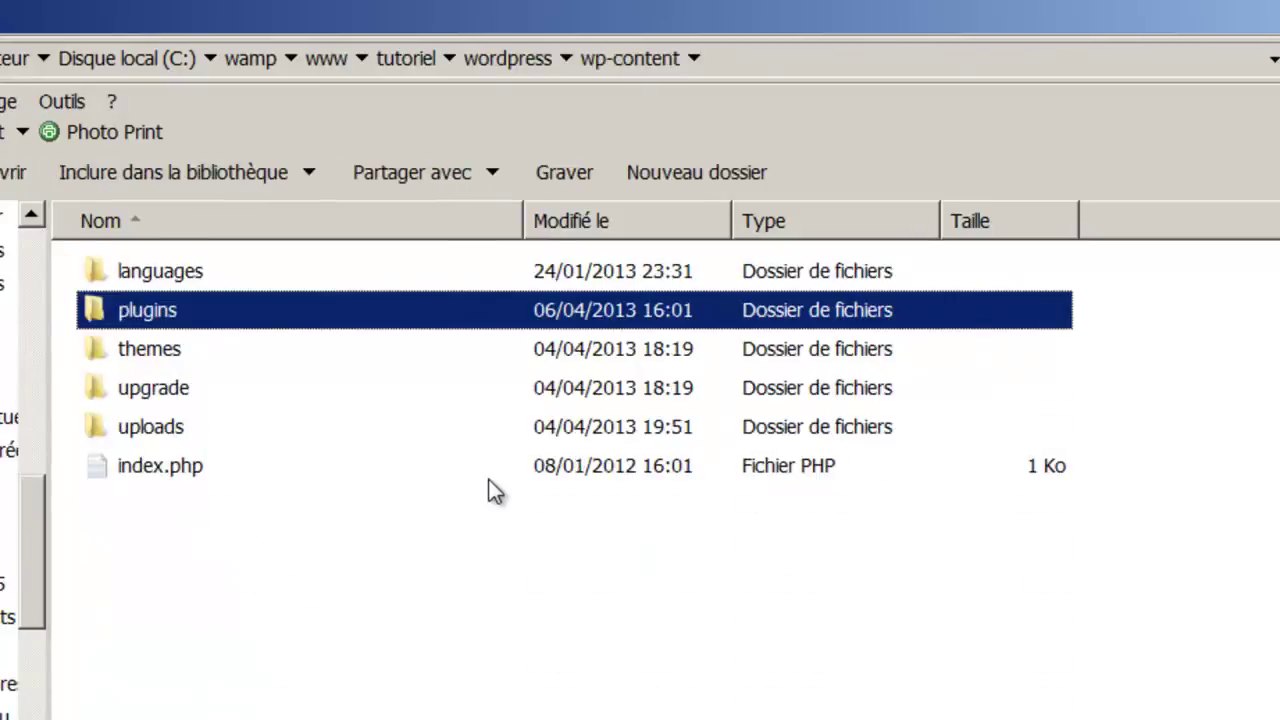
key(Return)
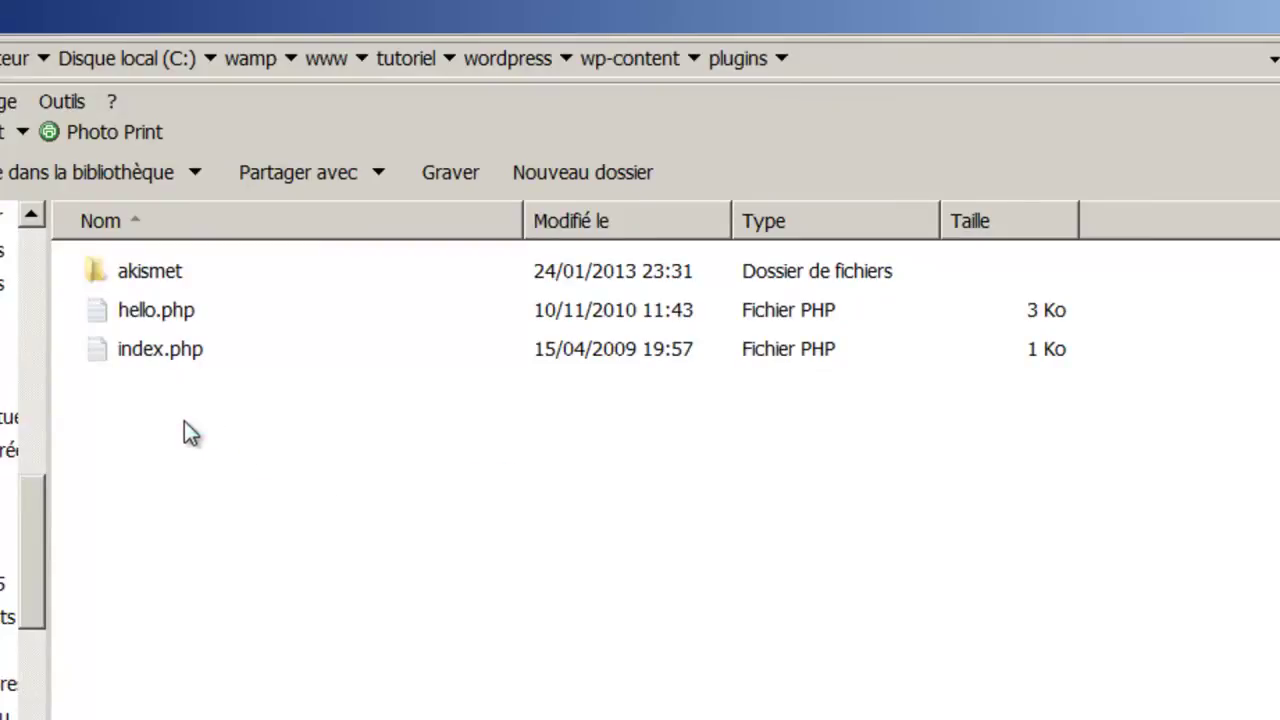
key(ctrl+v)
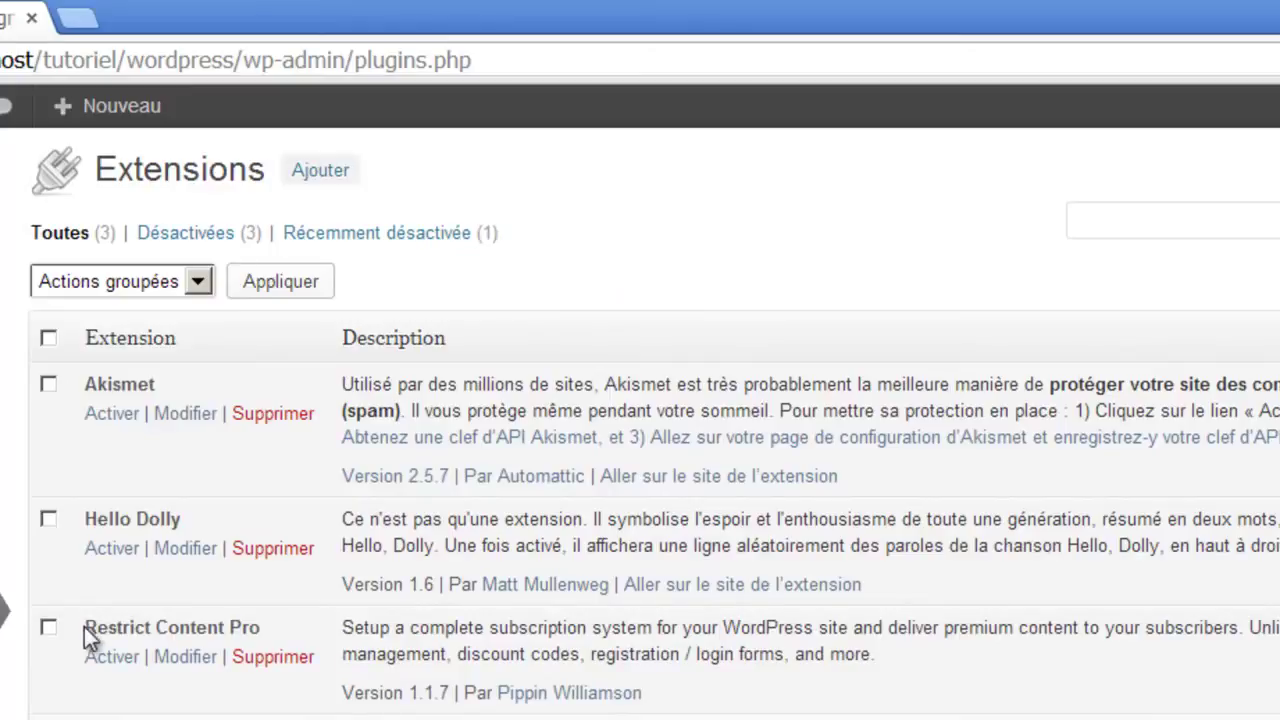
Activate Restrict Content Pro and go to its Abonnements subscribers page.
drag(85, 627, 94, 708)
click(96, 705)
click(110, 656)
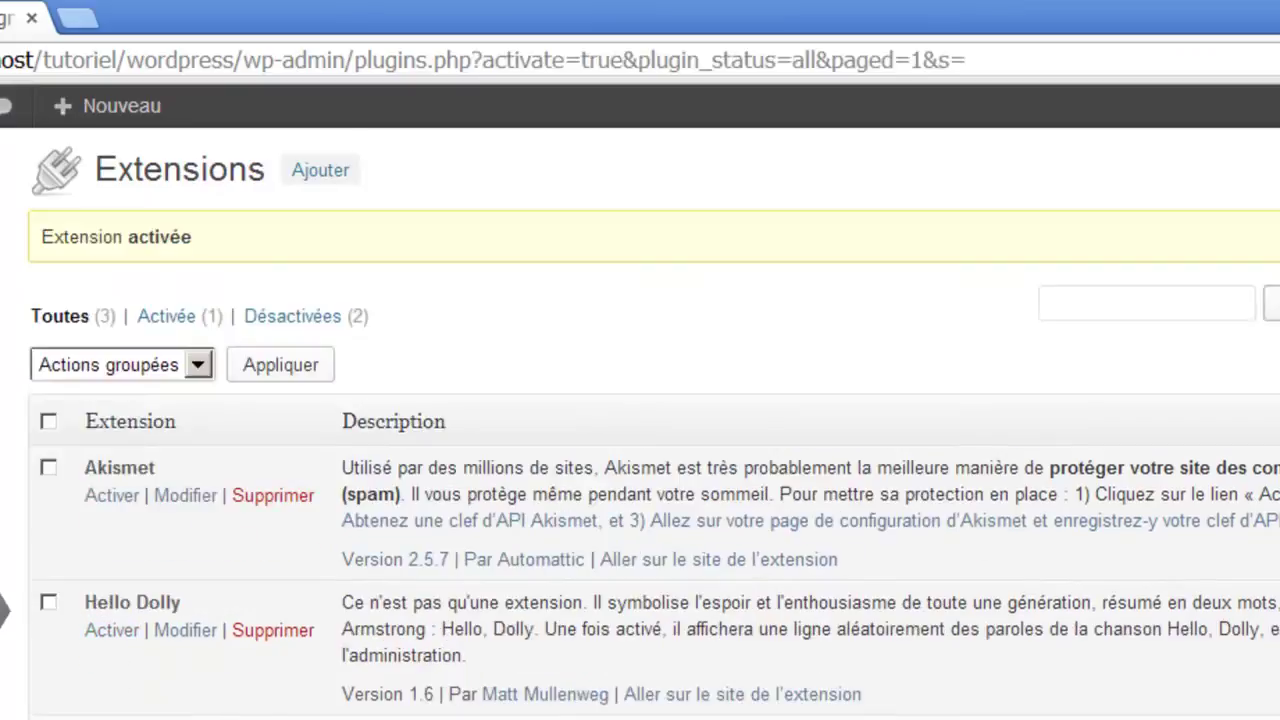
scroll(640, 430, down, 1)
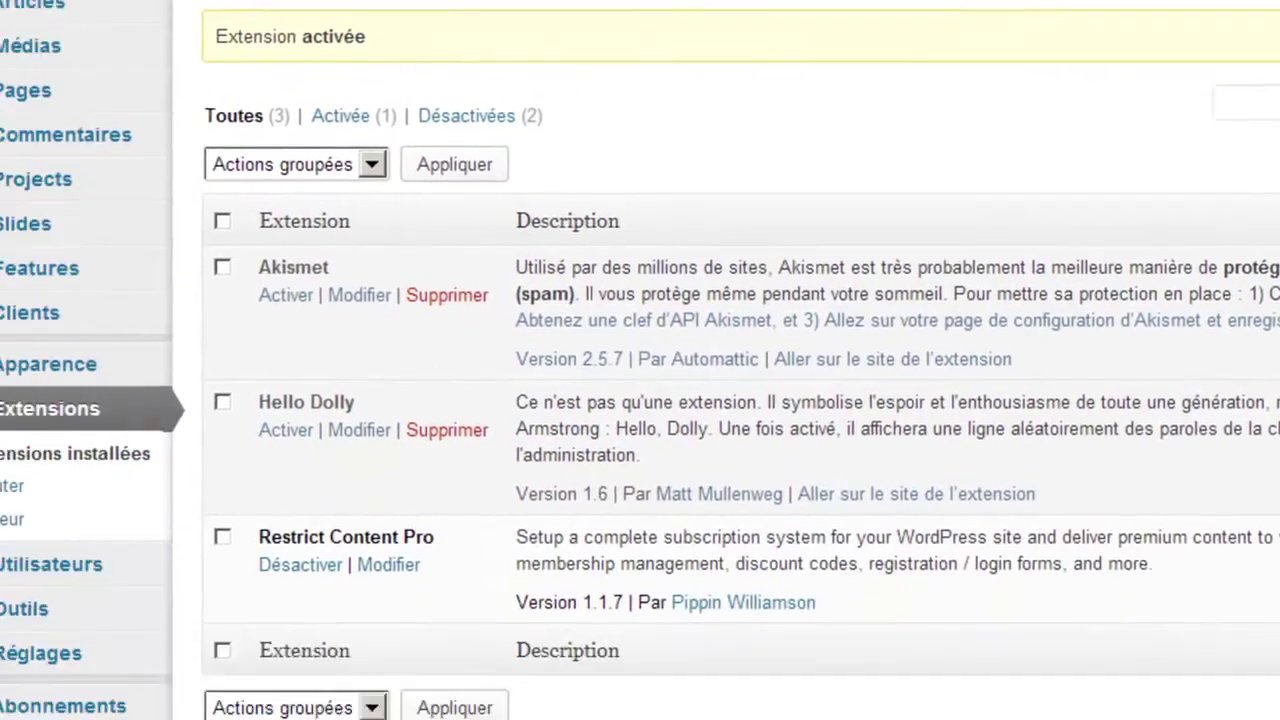
mouse_move(128, 675)
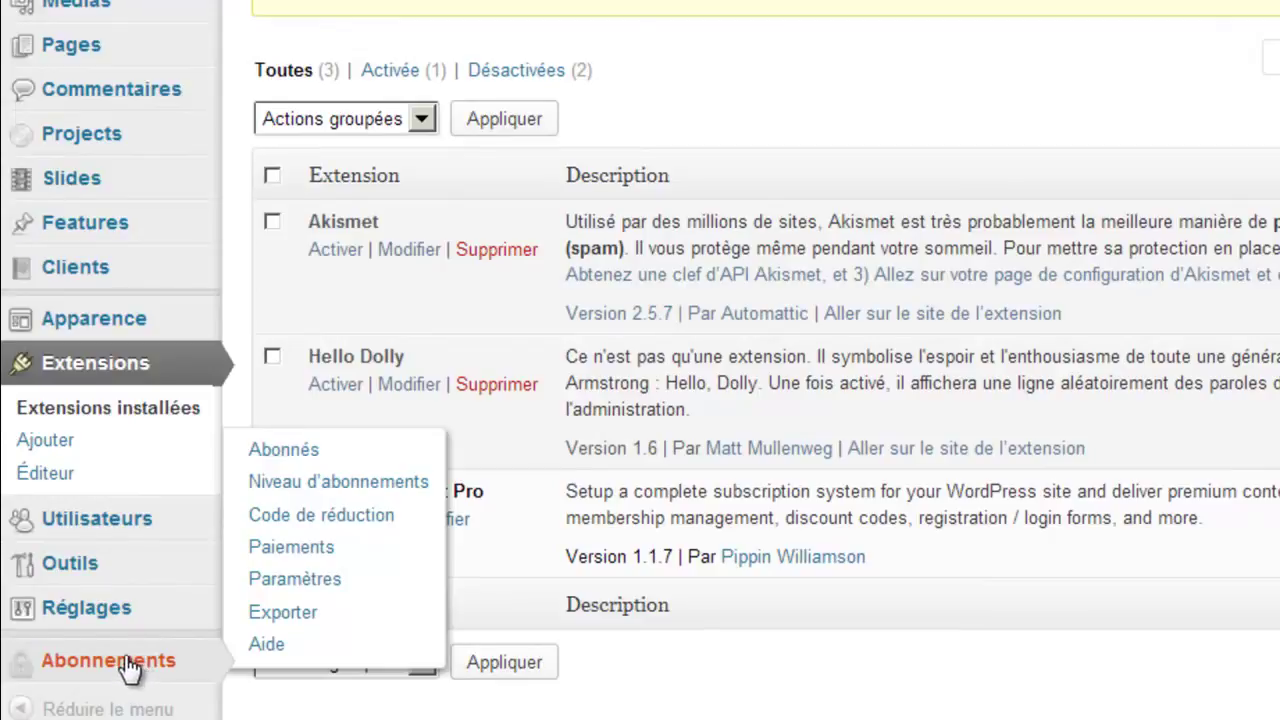
click(130, 672)
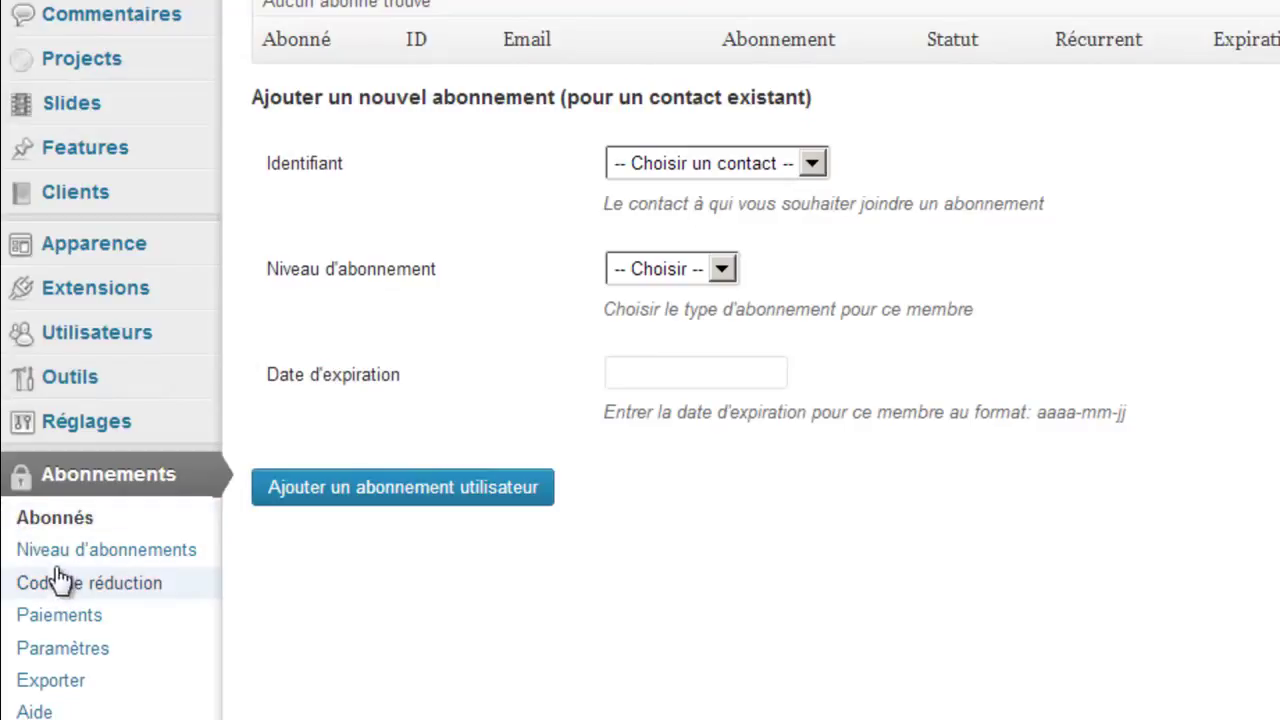
On the subscription levels page, enter the name 'Gratuit' and a 'Période d'essai' description.
click(55, 553)
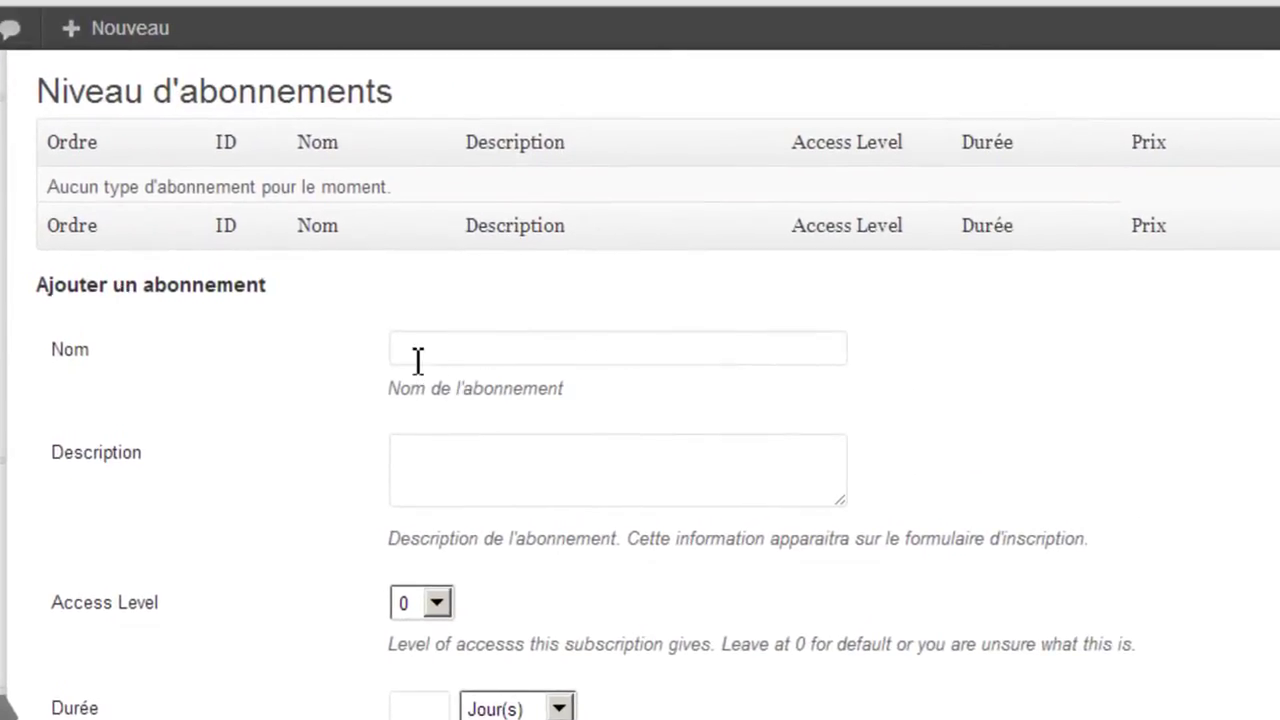
click(418, 355)
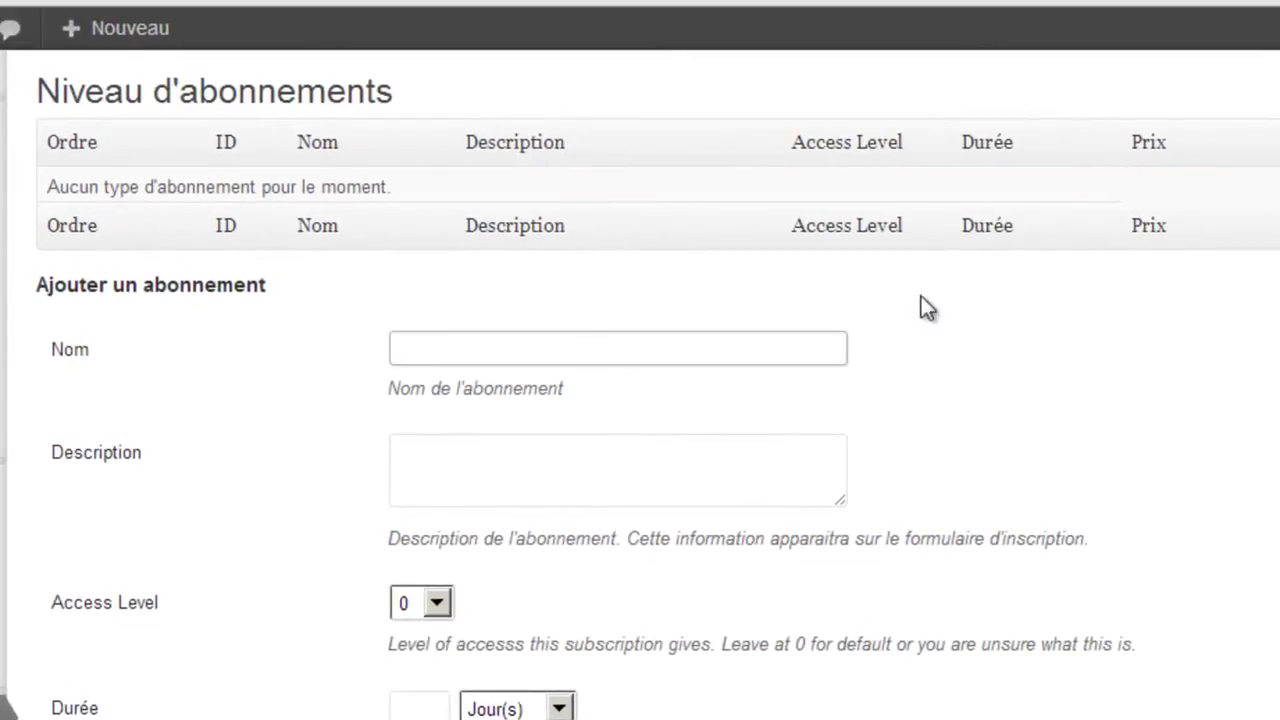
text(Gratuit)
click(470, 490)
text(Perdiode d'essaie)
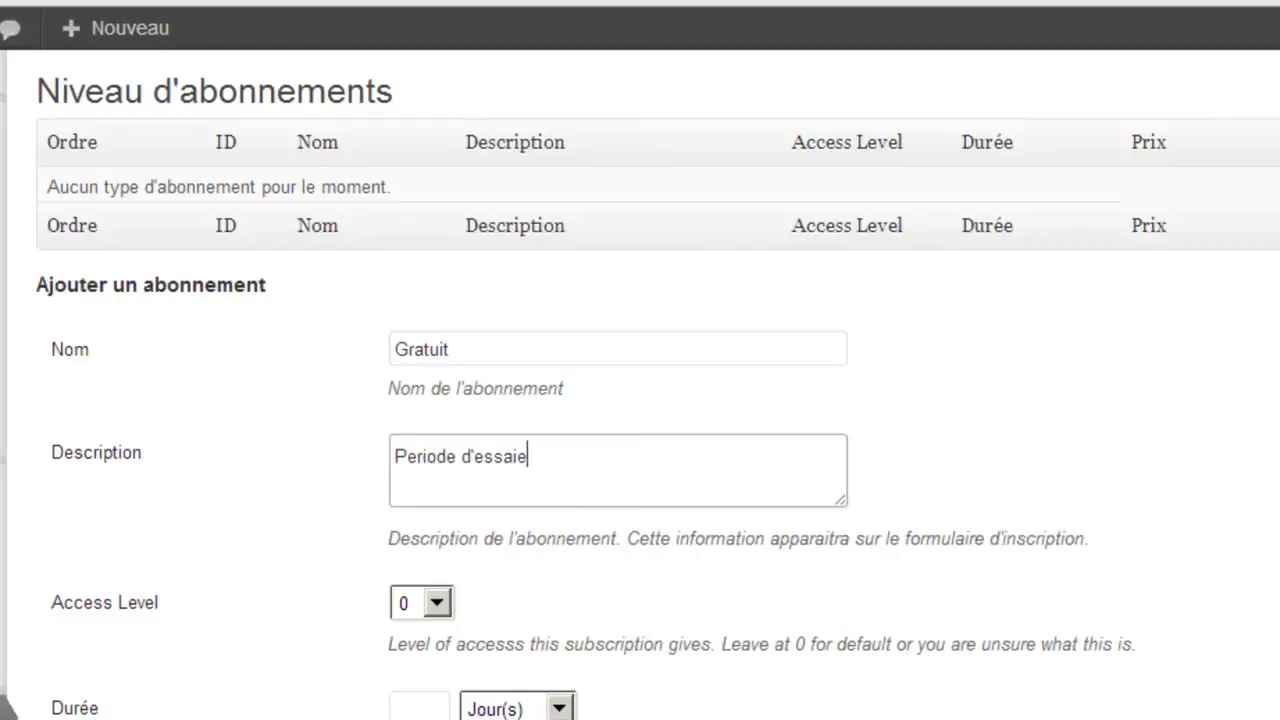
scroll(640, 400, down, 1)
scroll(564, 308, down, 3)
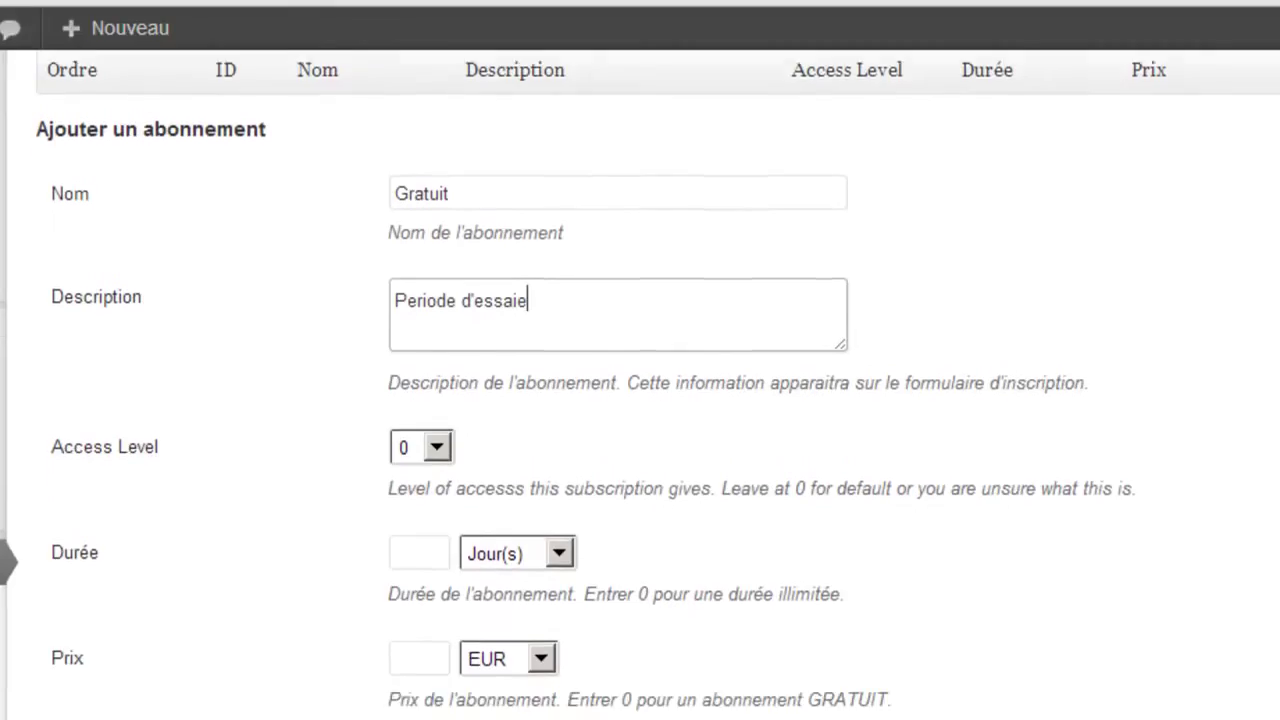
key(BackSpace)
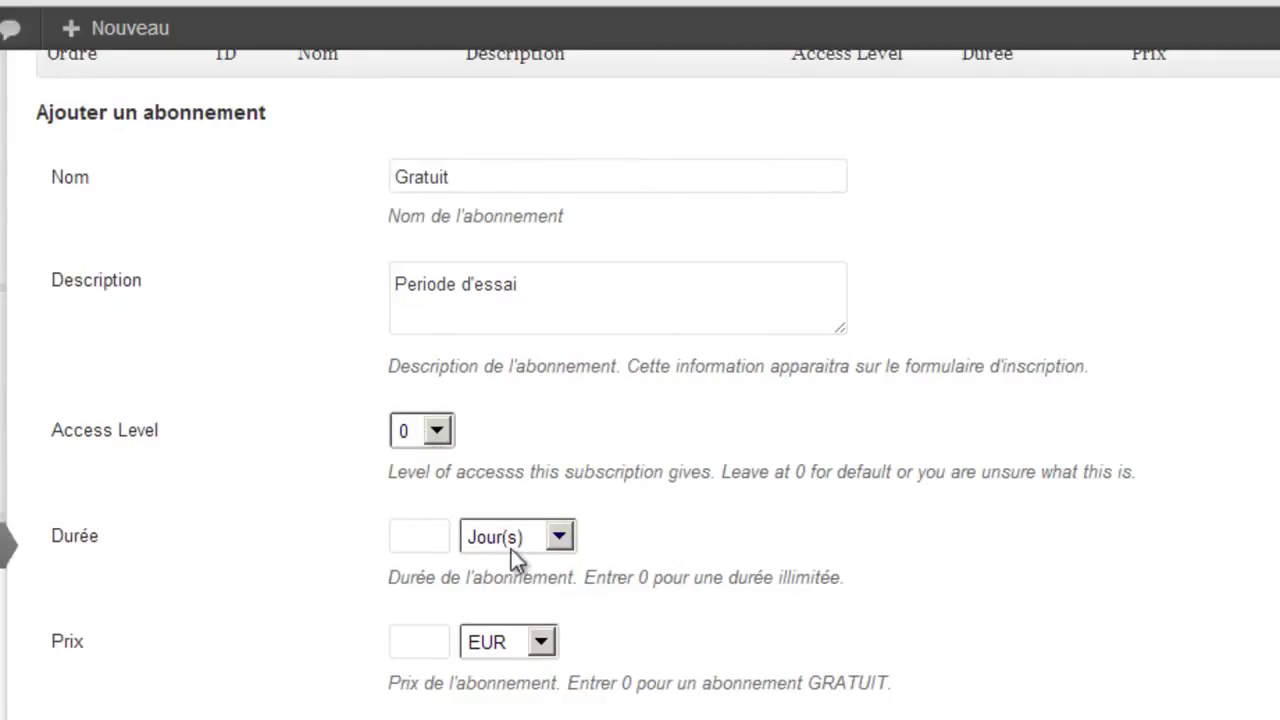
Set a 10-day duration, make the price Gratuit, and add the level.
click(427, 537)
text(10)
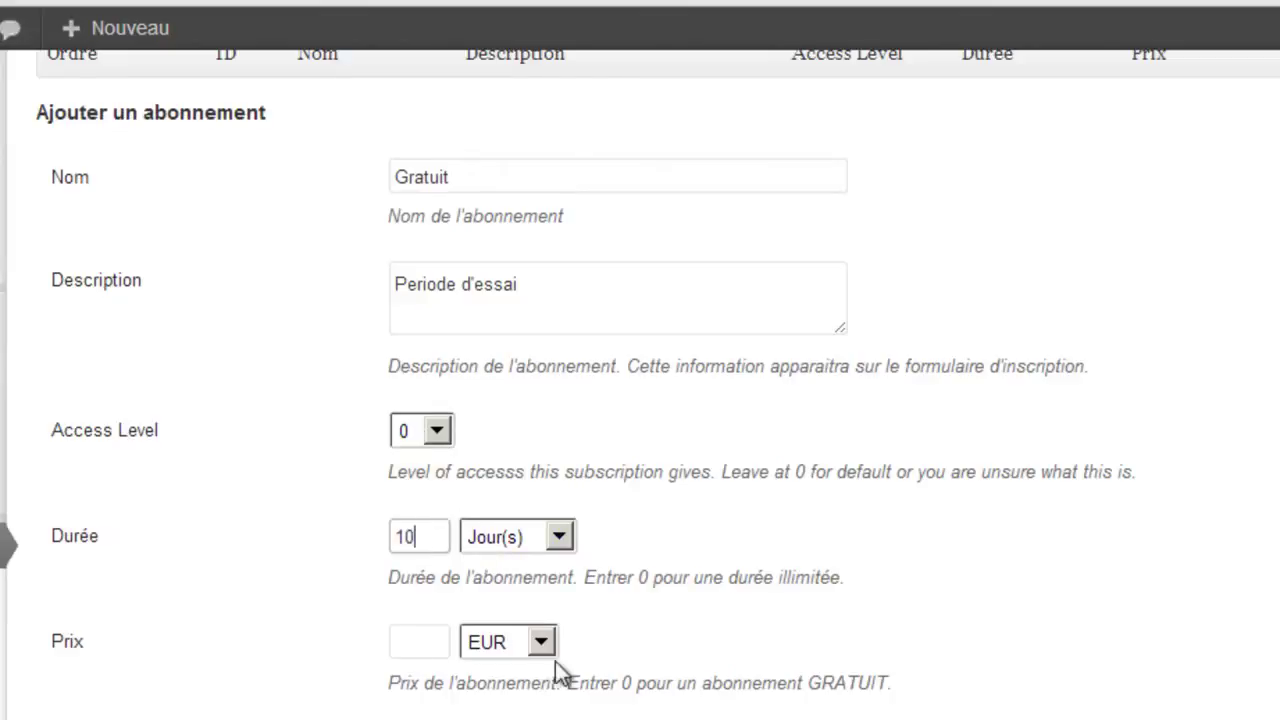
click(420, 646)
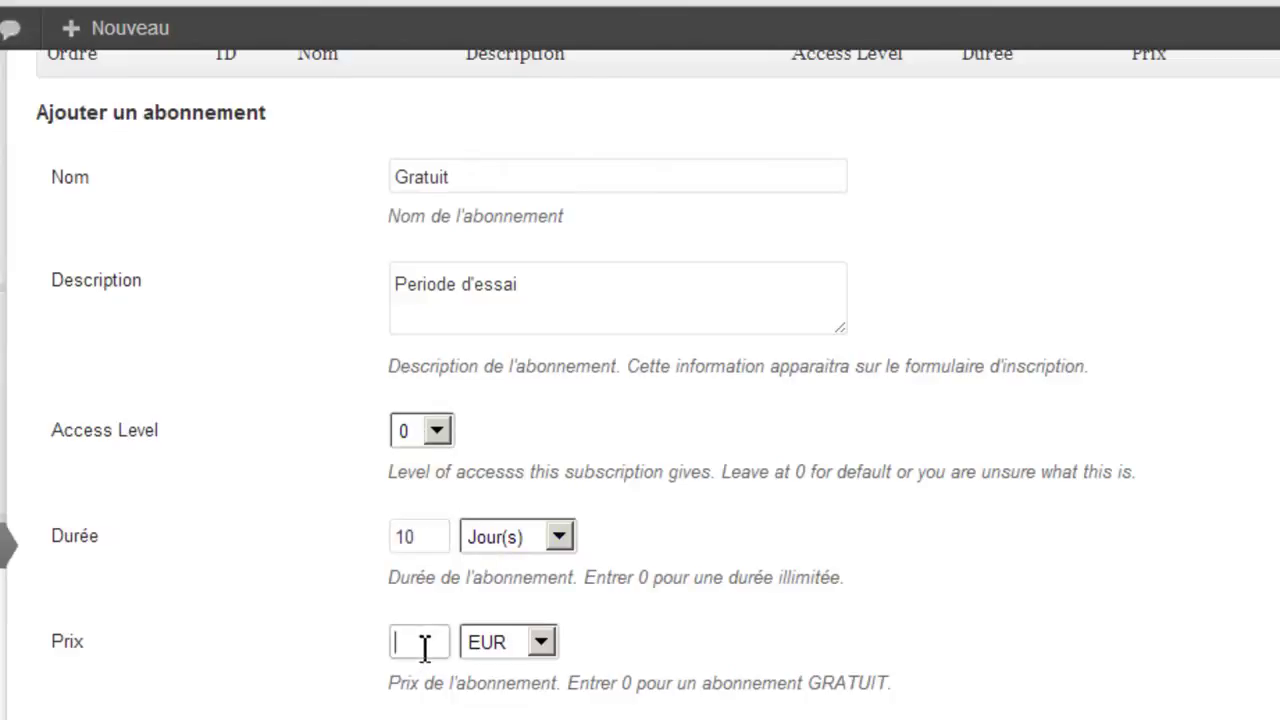
click(508, 645)
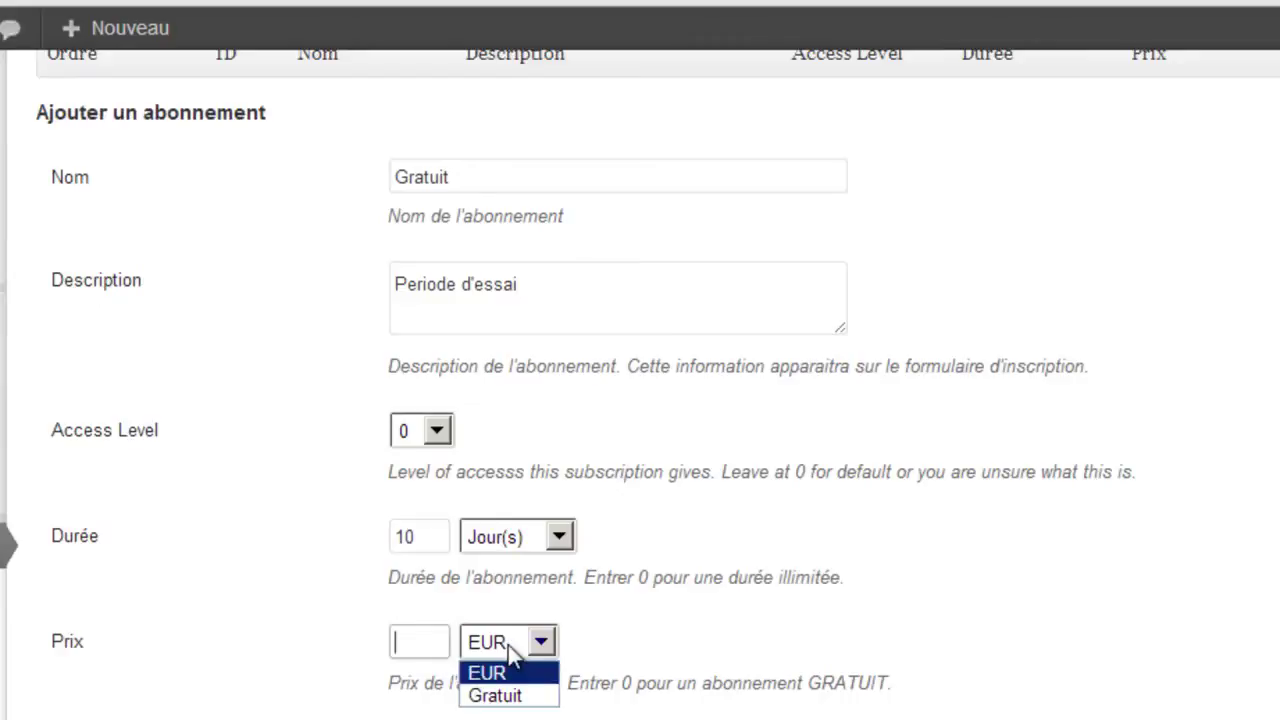
click(505, 697)
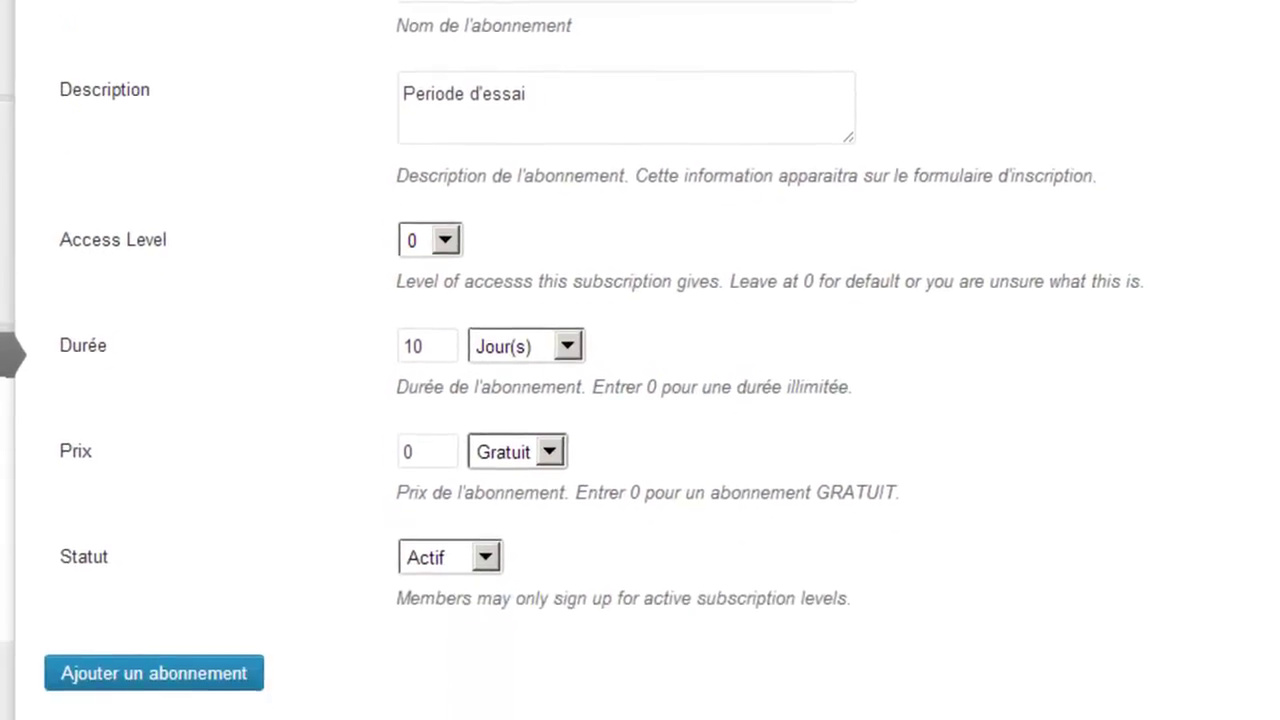
click(168, 590)
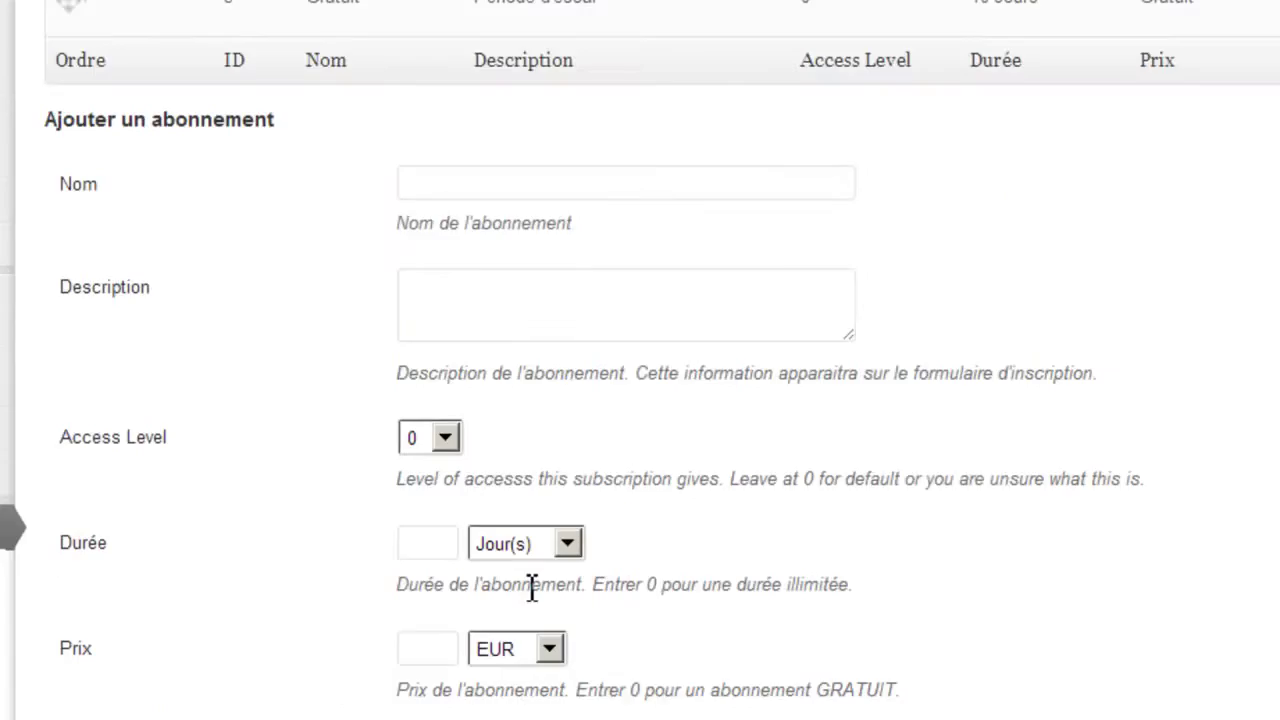
Name the new level 'Premium' with description 'Avoir un accès total du contenu'.
click(703, 192)
text(Premium)
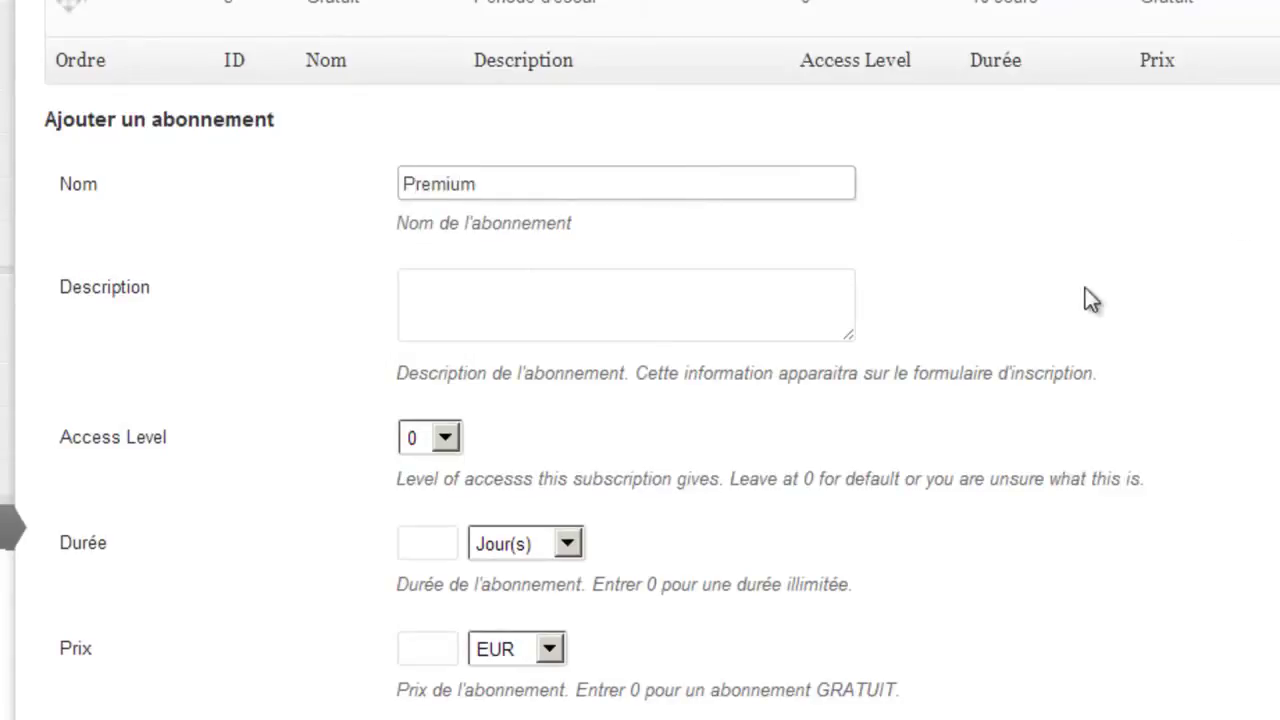
click(641, 303)
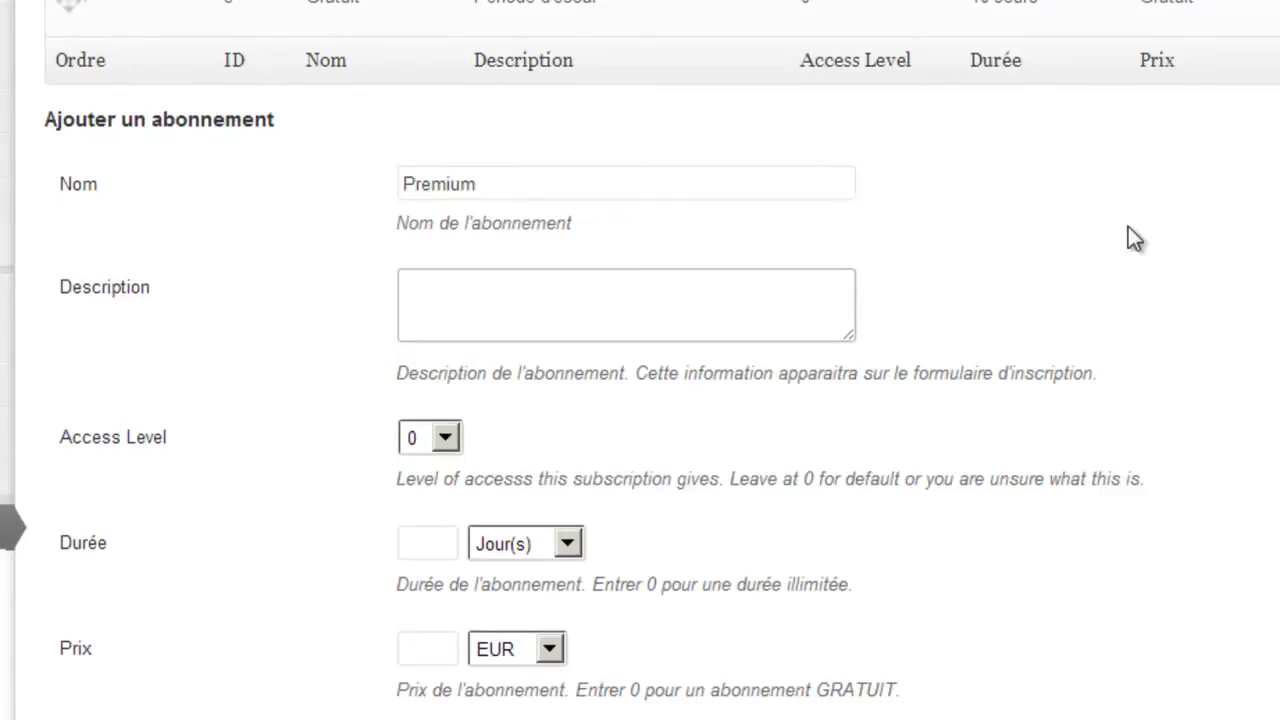
text(Un)
key(BackSpace)
key(BackSpace)
text(Avoir un accès )
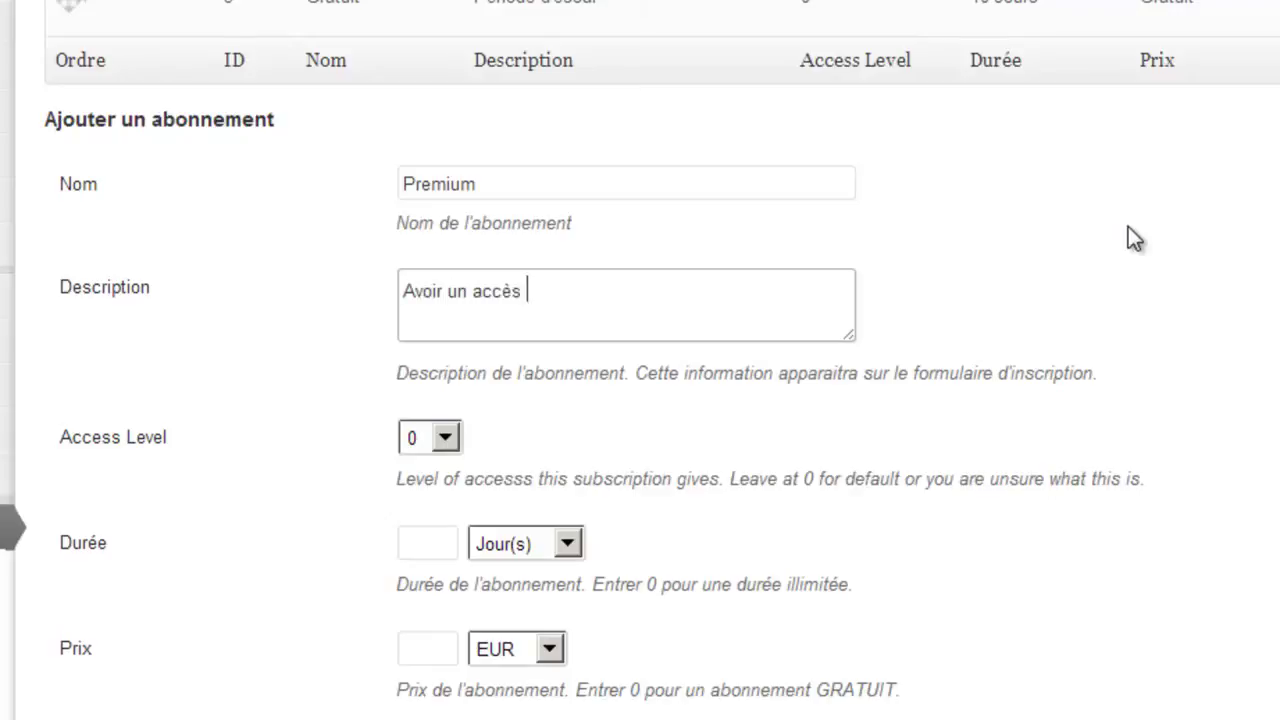
text(total du contanu)
key(BackSpace)
key(BackSpace)
key(BackSpace)
text(enu)
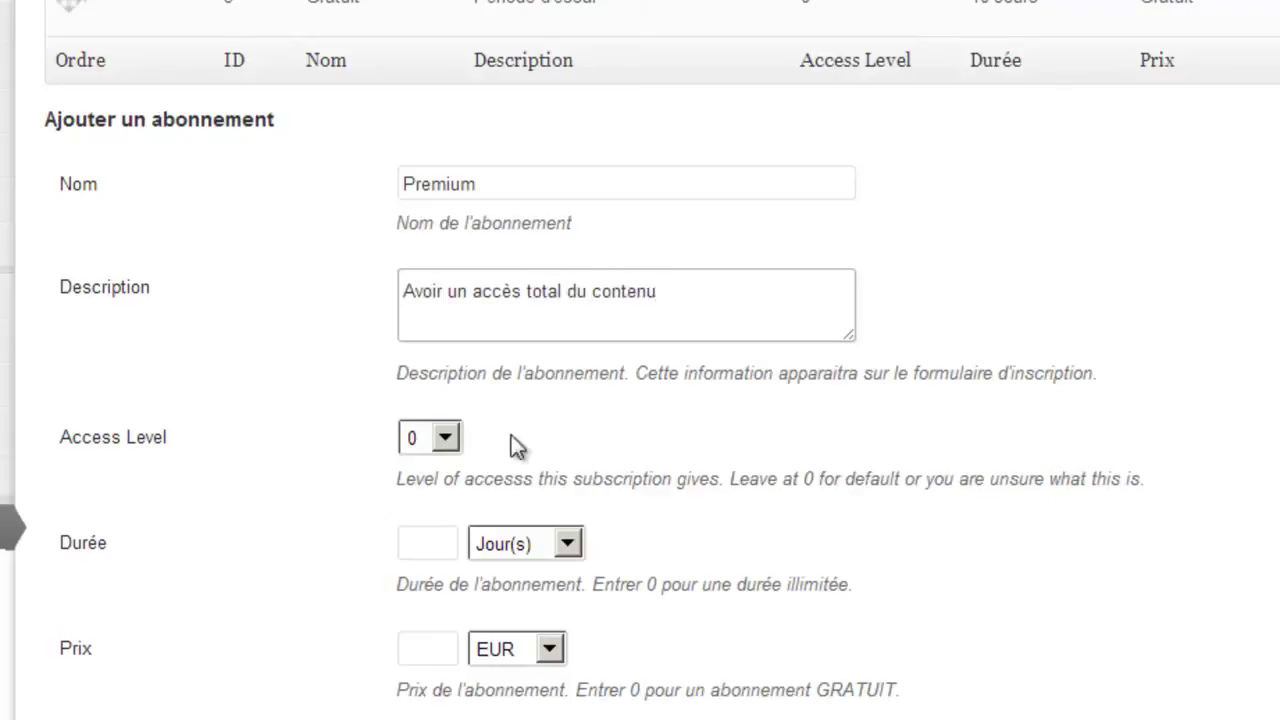
Give Premium access level 5, a 30-day duration and a 20 EUR price, then add it.
click(445, 438)
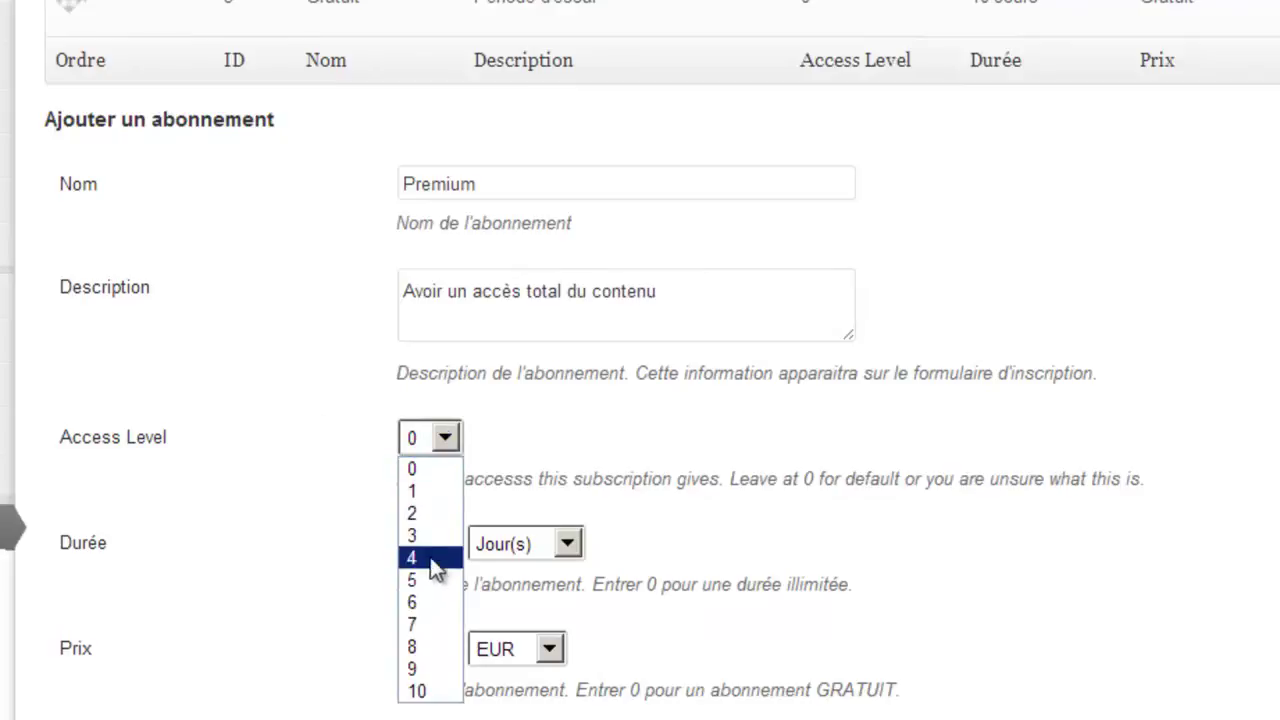
click(426, 582)
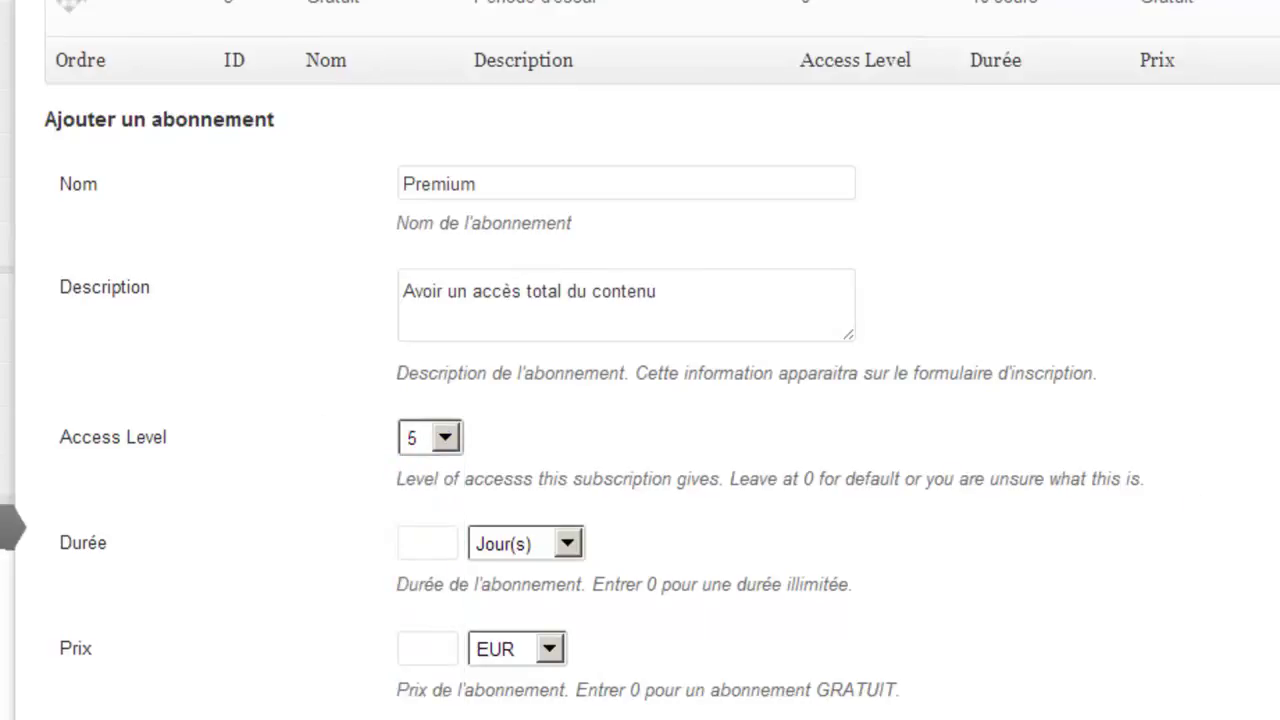
scroll(1190, 500, down, 1)
scroll(640, 400, down, 3)
click(444, 262)
text(30)
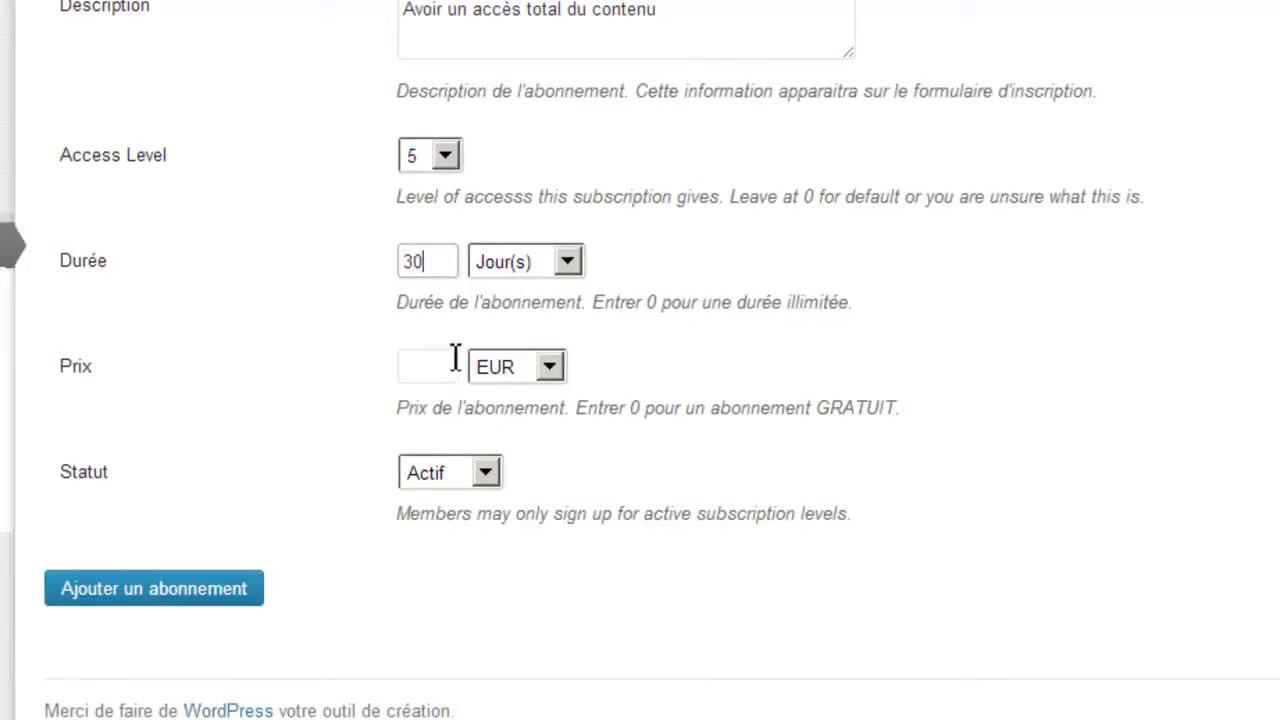
click(421, 364)
text(20)
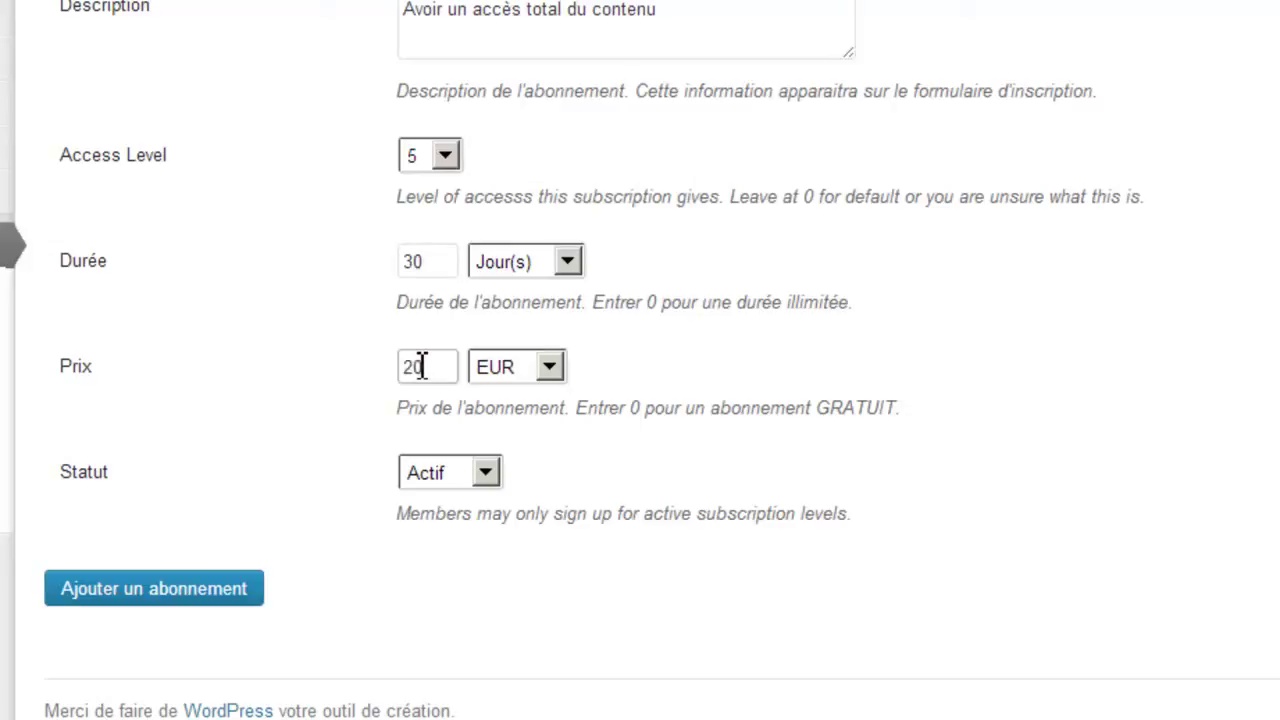
click(104, 604)
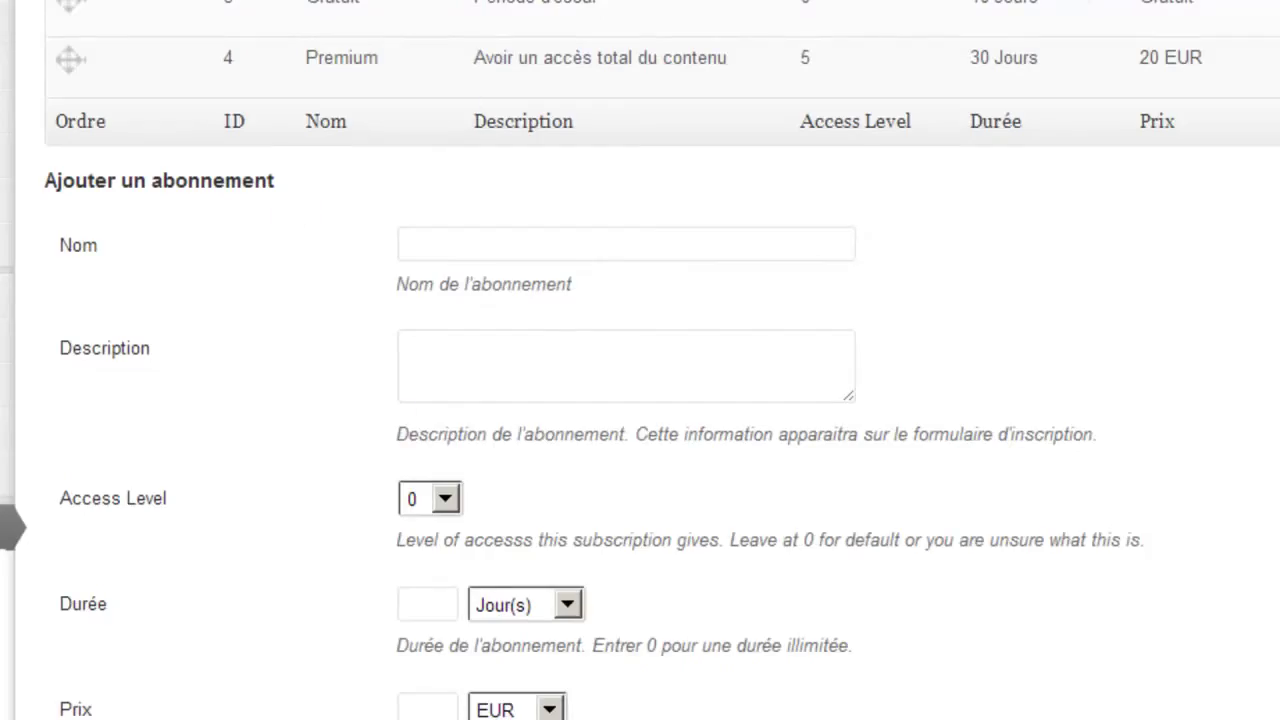
scroll(640, 360, down, 3)
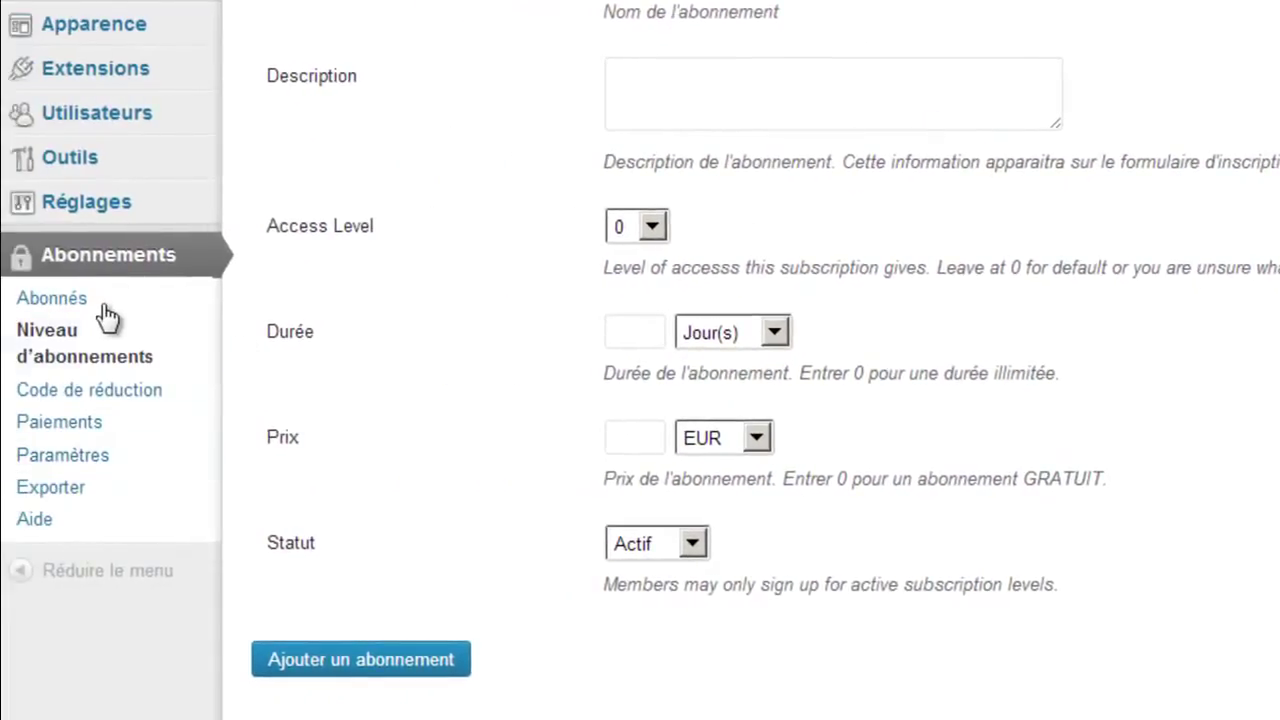
In the Paiements settings keep Euros, enable PayPal with the site's PayPal e-mail, and save.
click(63, 464)
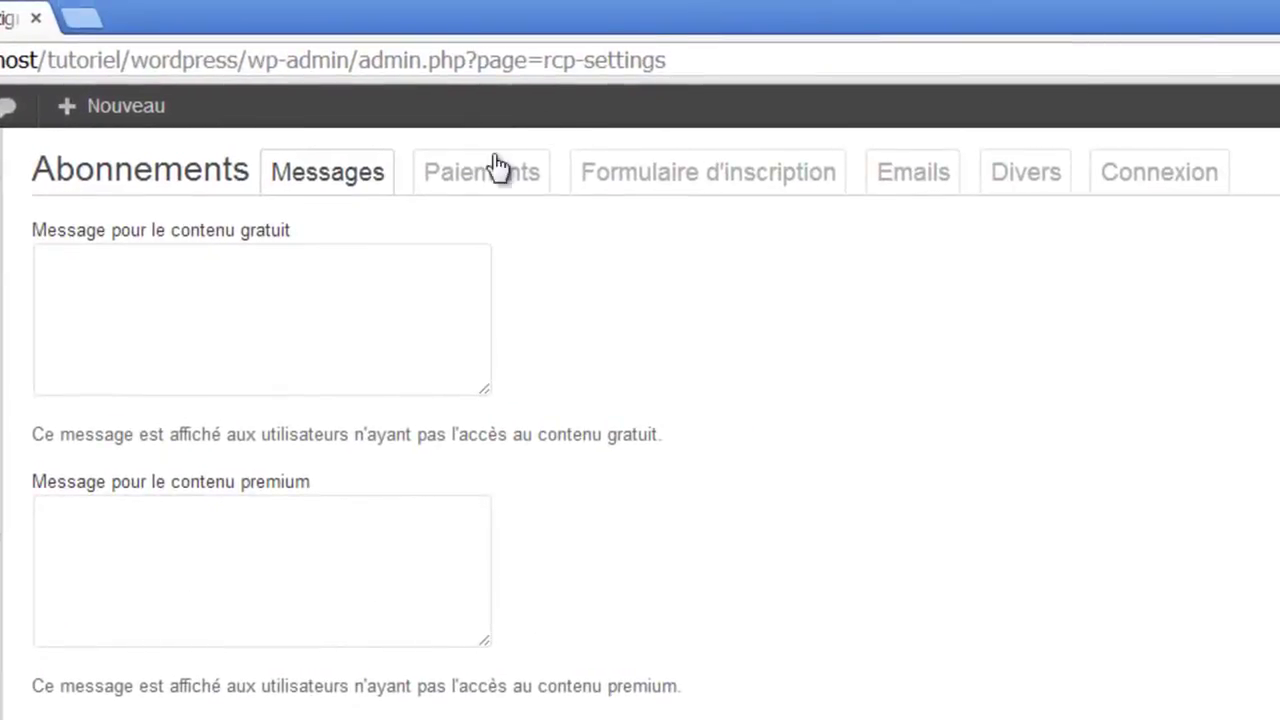
click(484, 180)
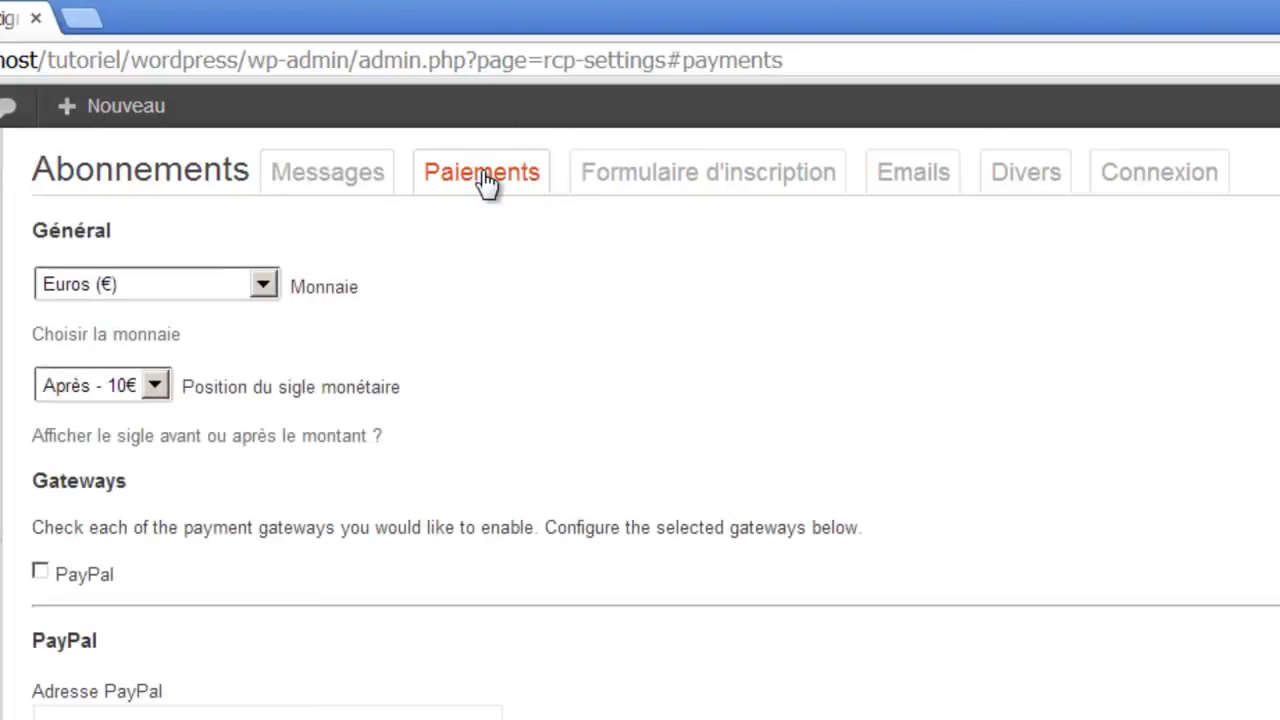
click(165, 290)
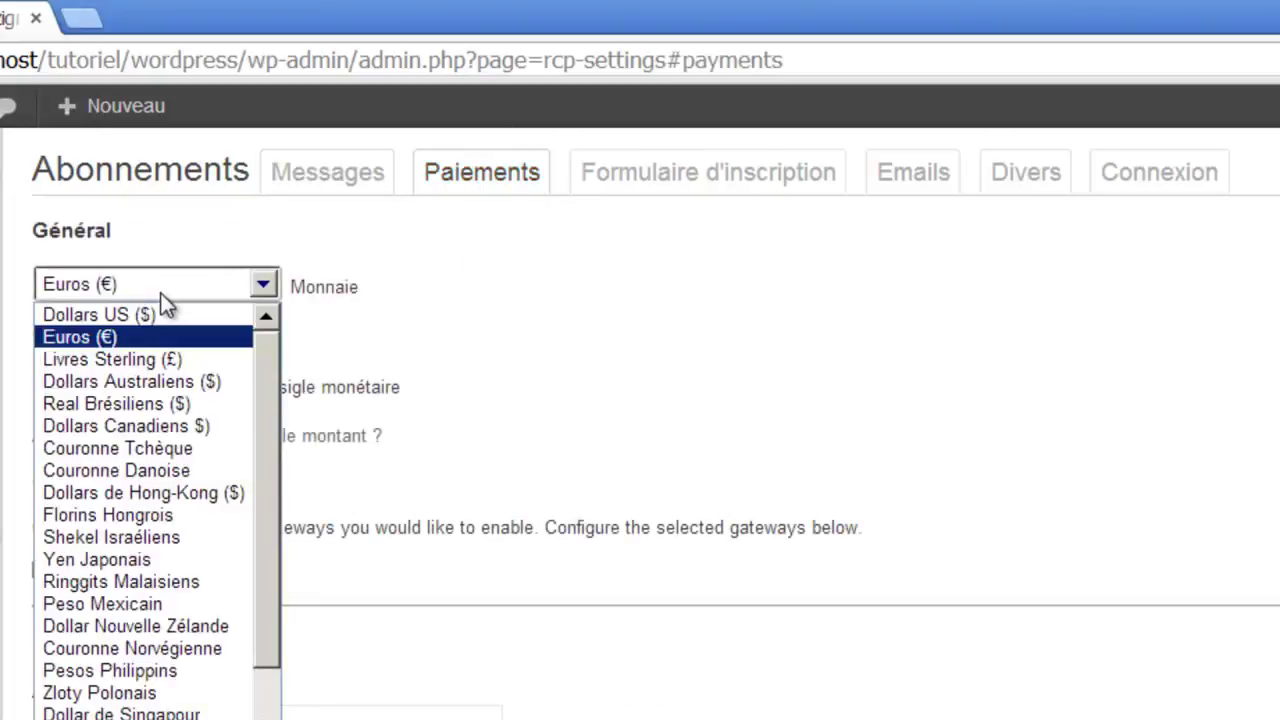
click(160, 288)
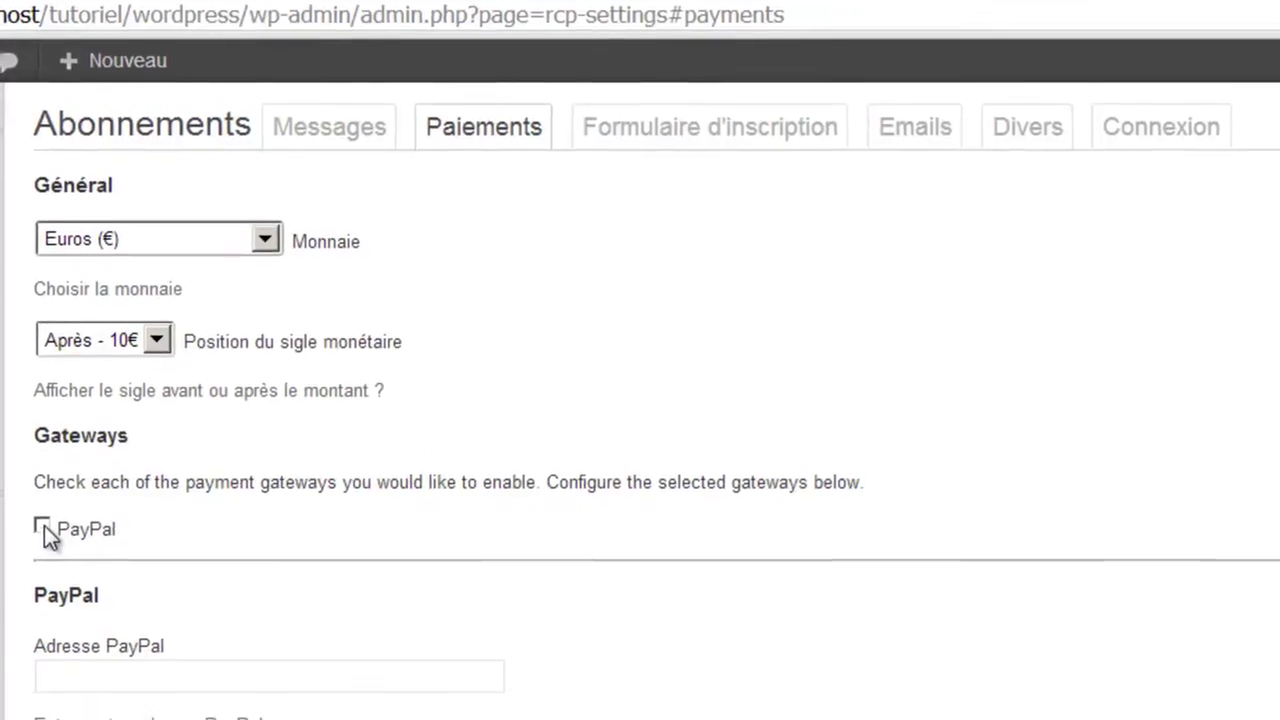
click(40, 571)
click(131, 618)
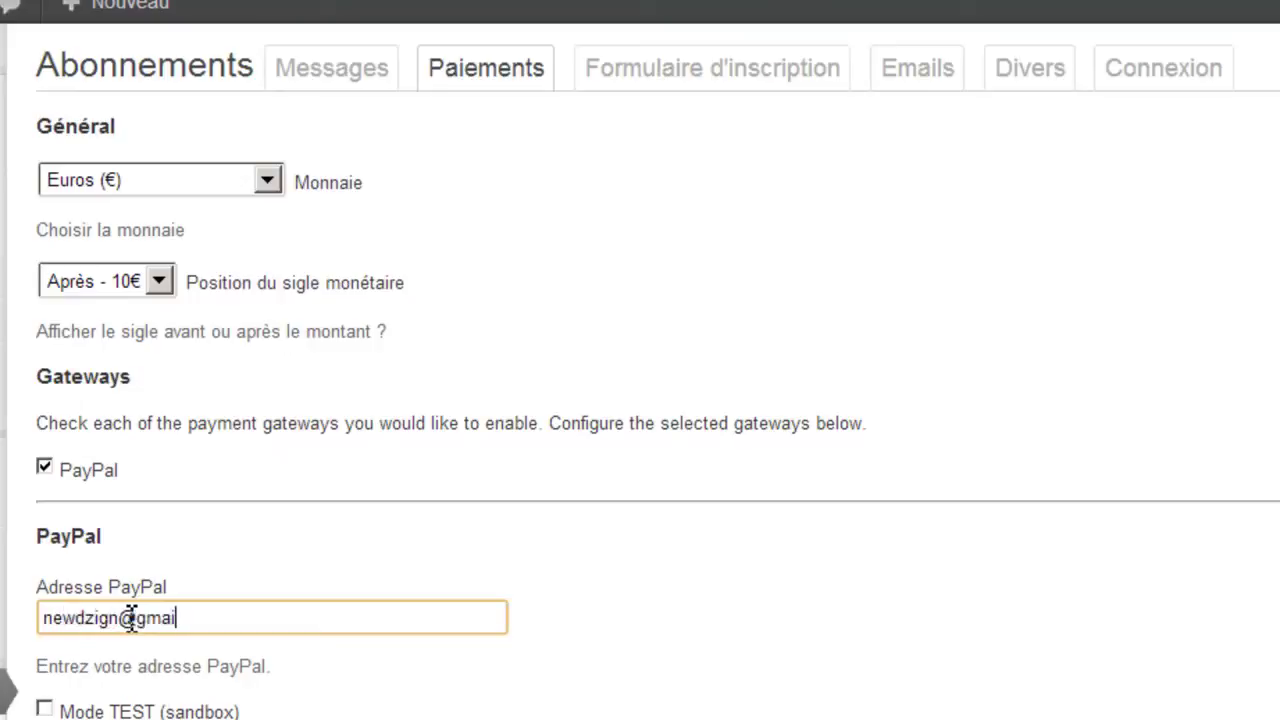
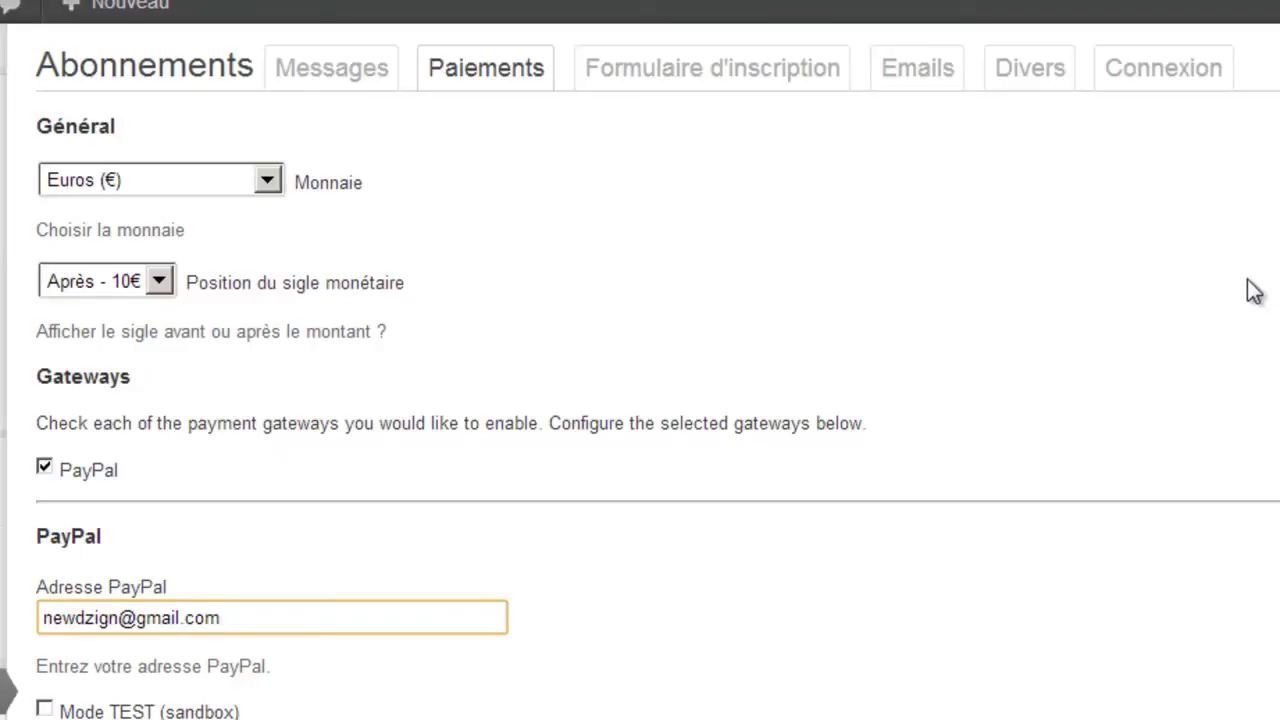
scroll(1255, 292, down, 3)
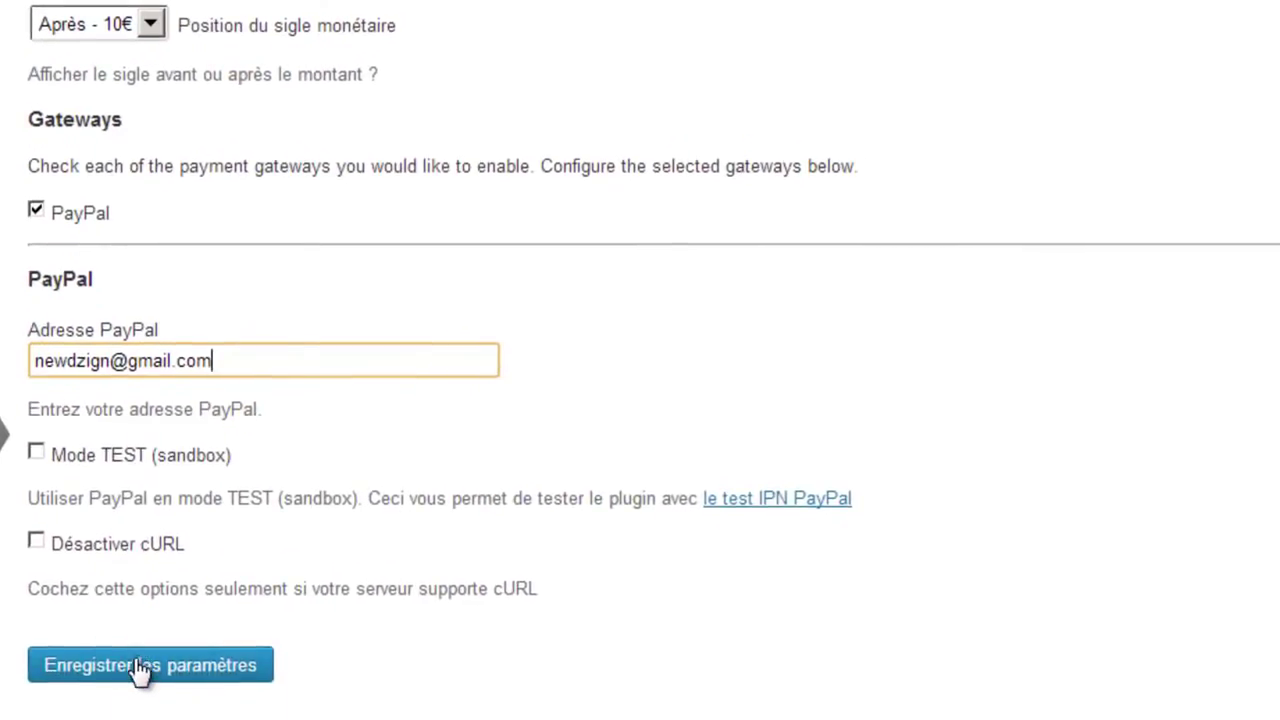
click(137, 667)
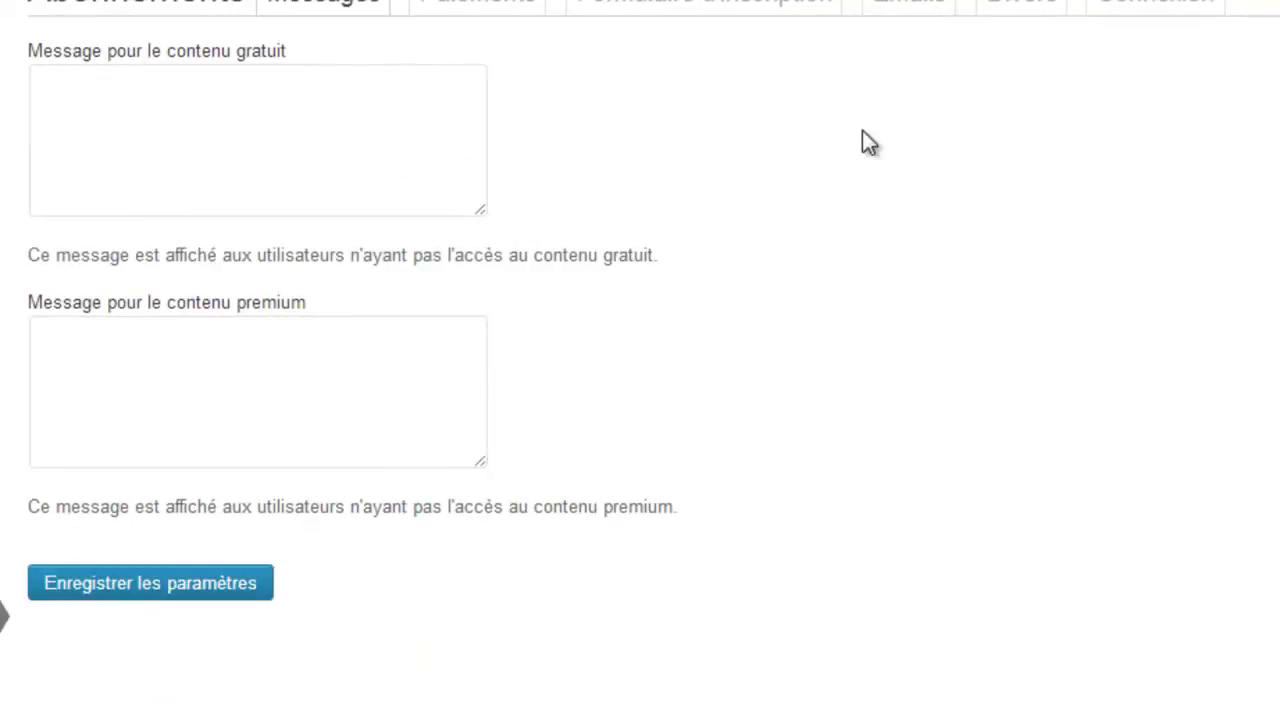
Tick 'Tout le monde peut s'enregistrer' in Réglages > Général and save the changes.
mouse_move(0, 574)
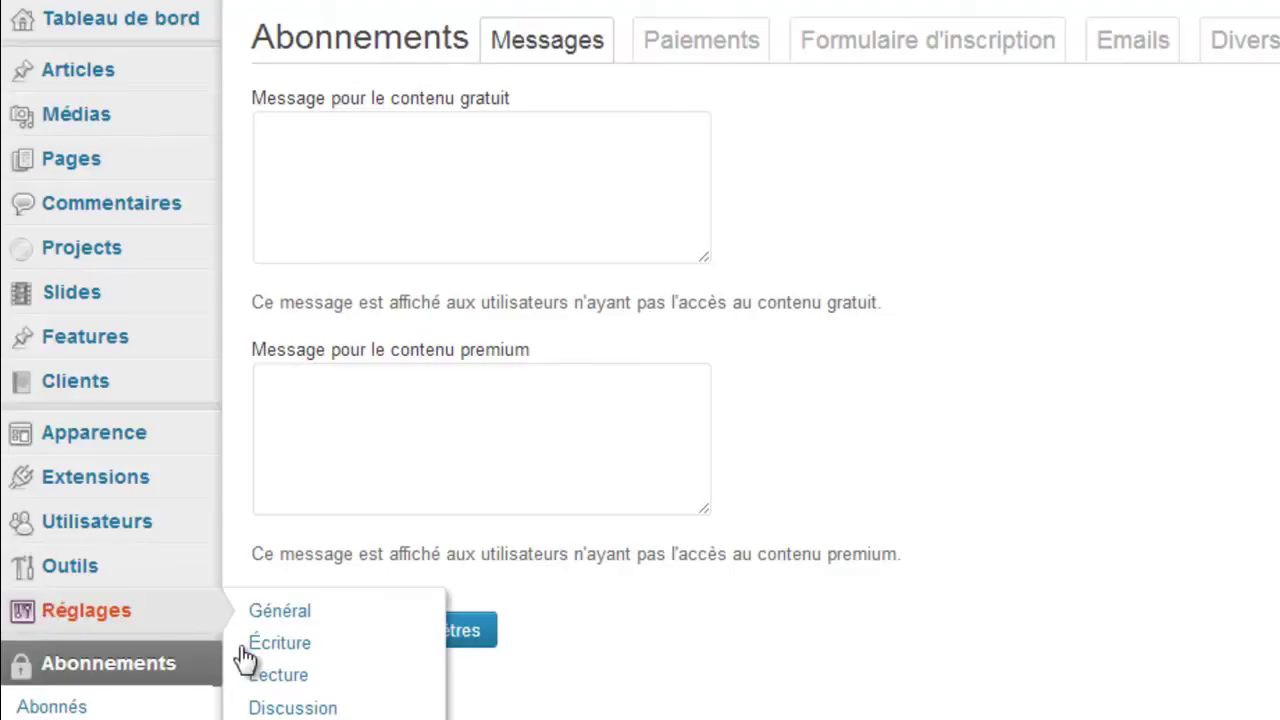
click(303, 614)
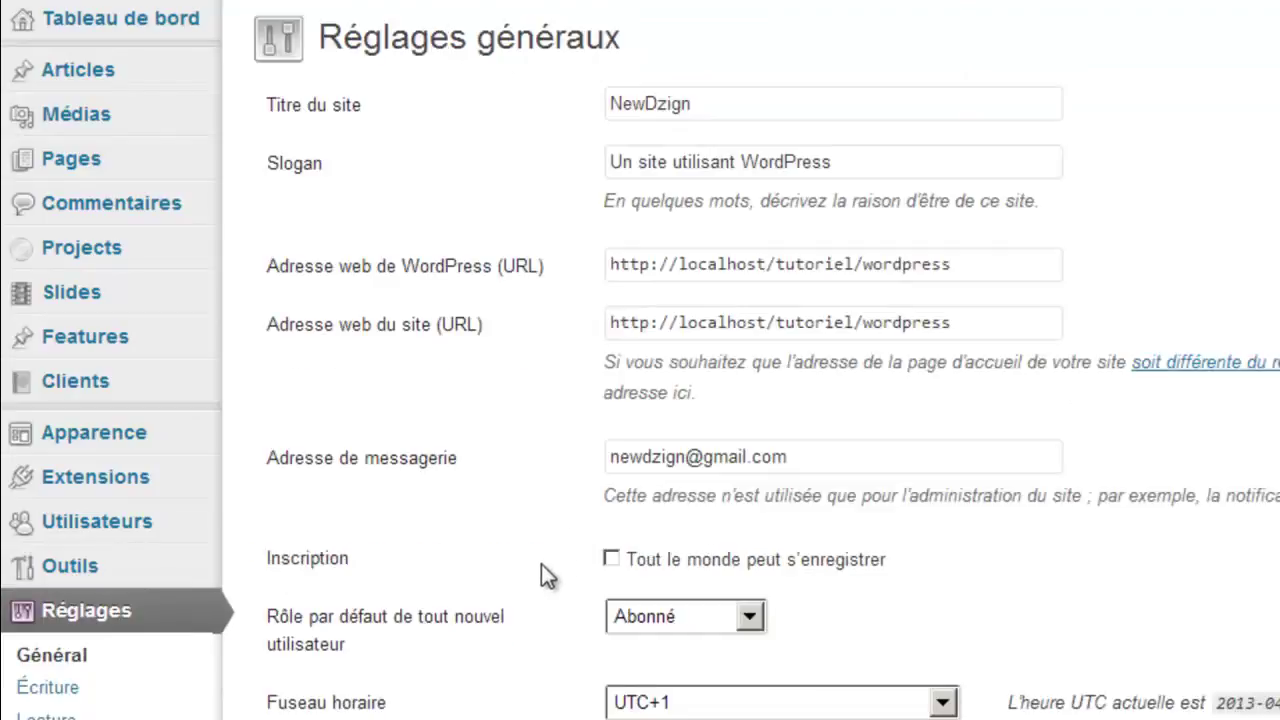
click(607, 560)
scroll(858, 568, down, 8)
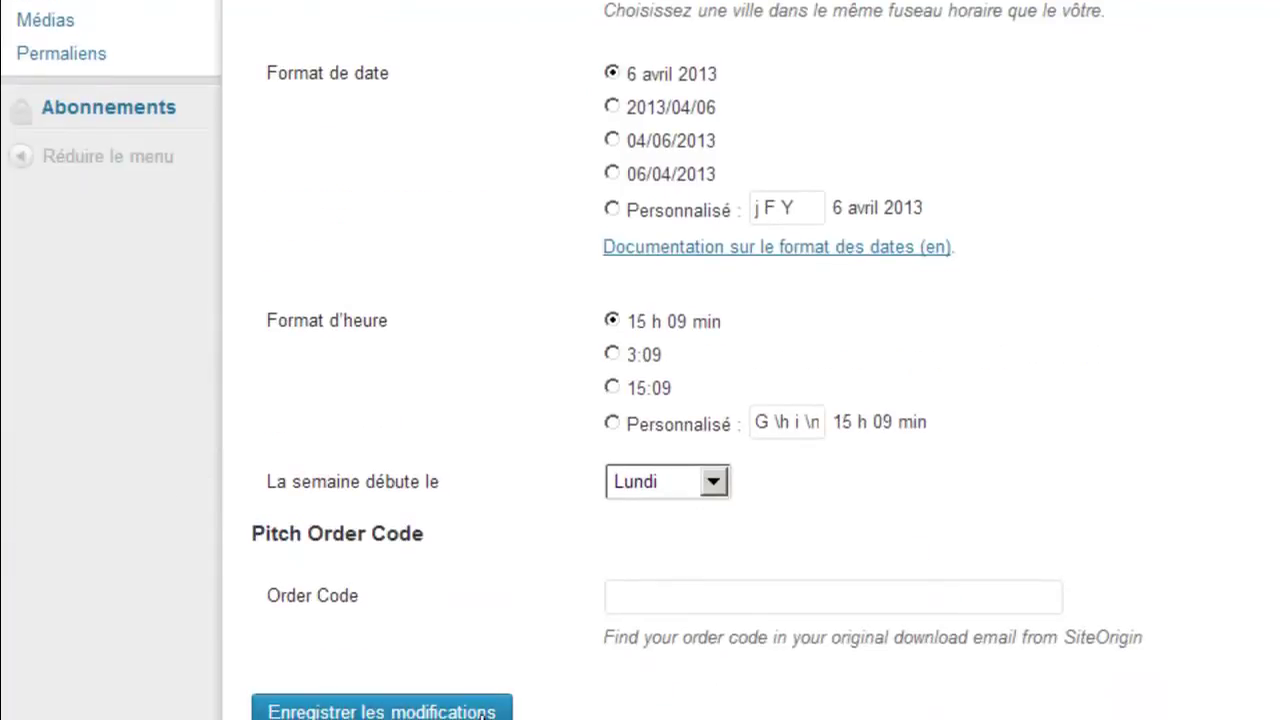
click(481, 712)
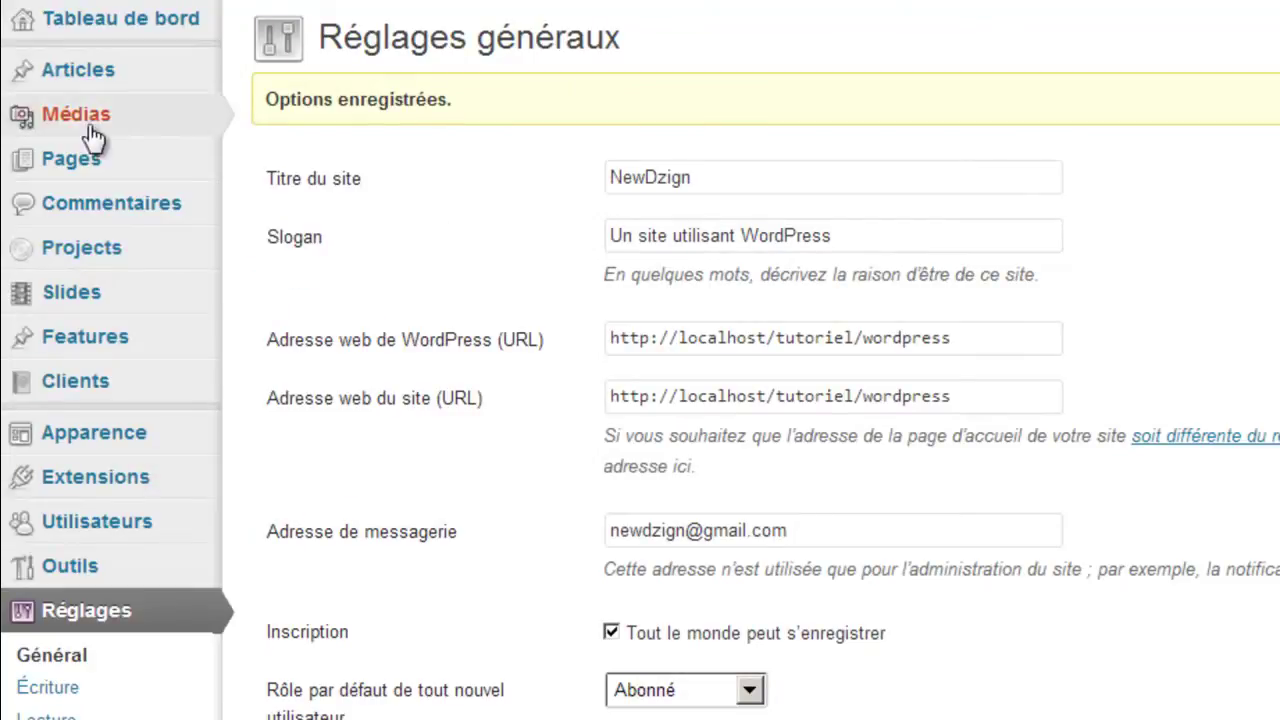
Create and publish an 'Inscription' page containing the [register_form] shortcode.
mouse_move(77, 166)
click(300, 158)
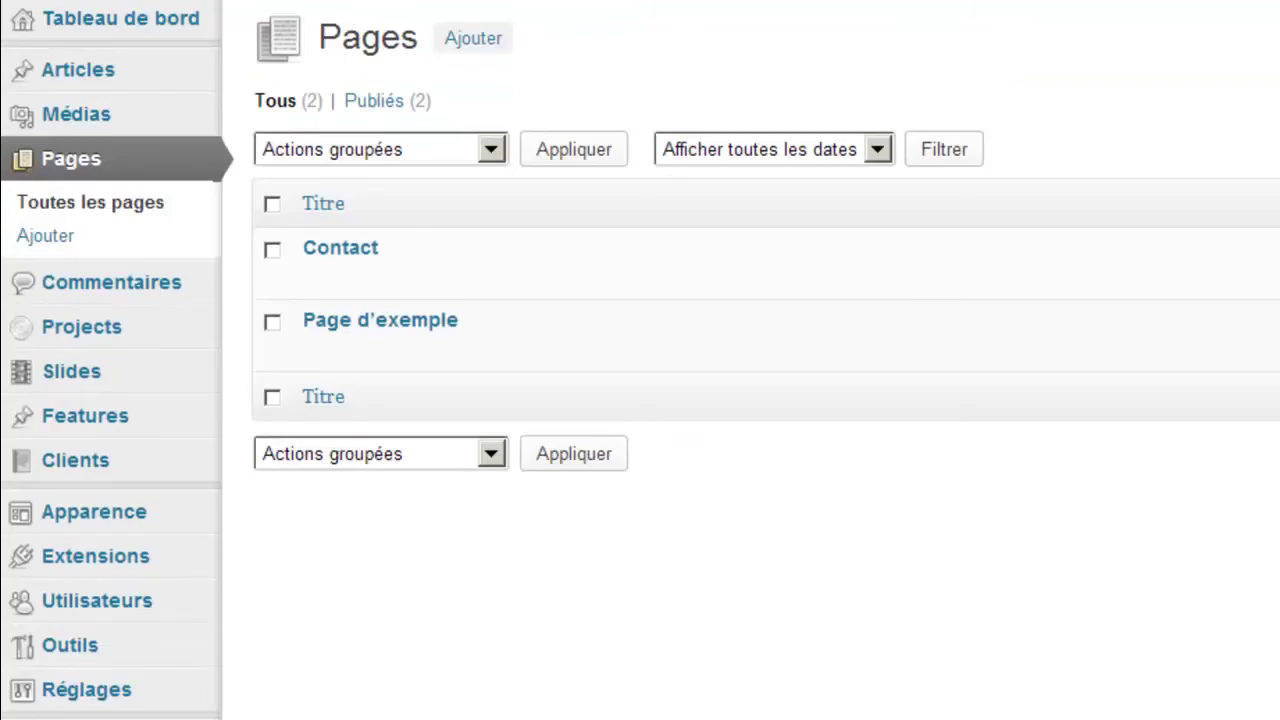
click(457, 45)
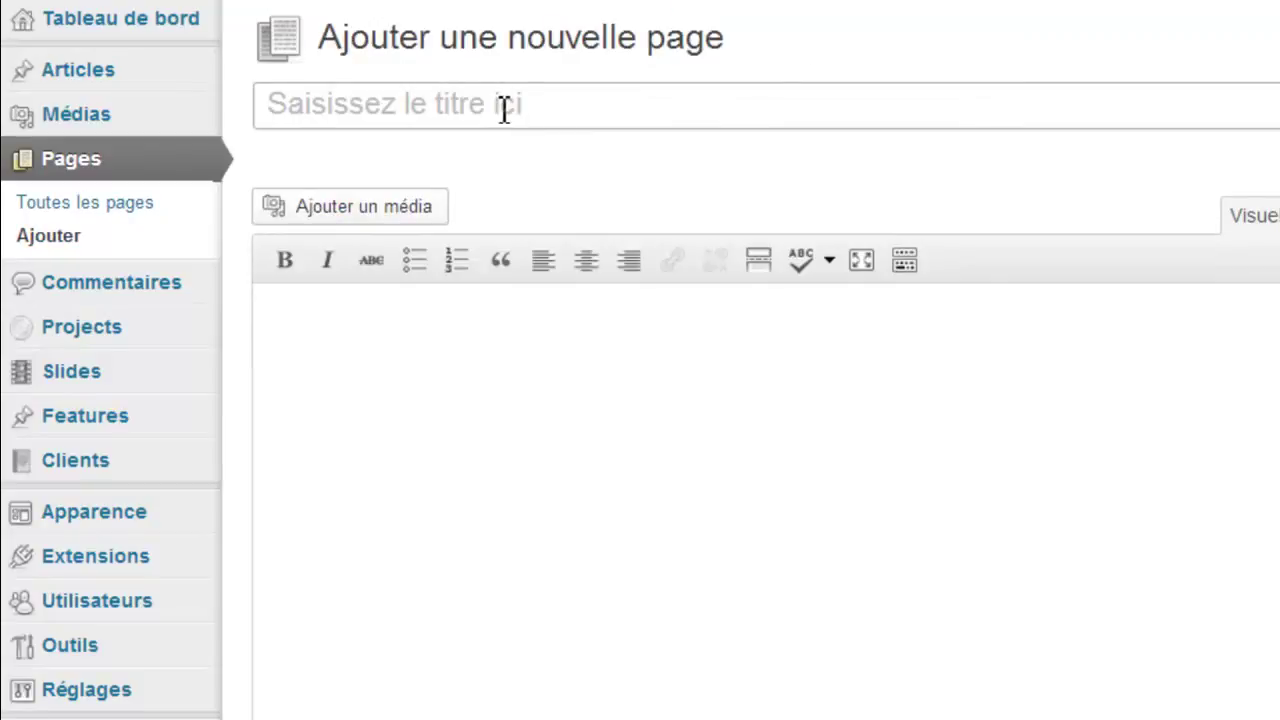
click(504, 108)
text(Inscription)
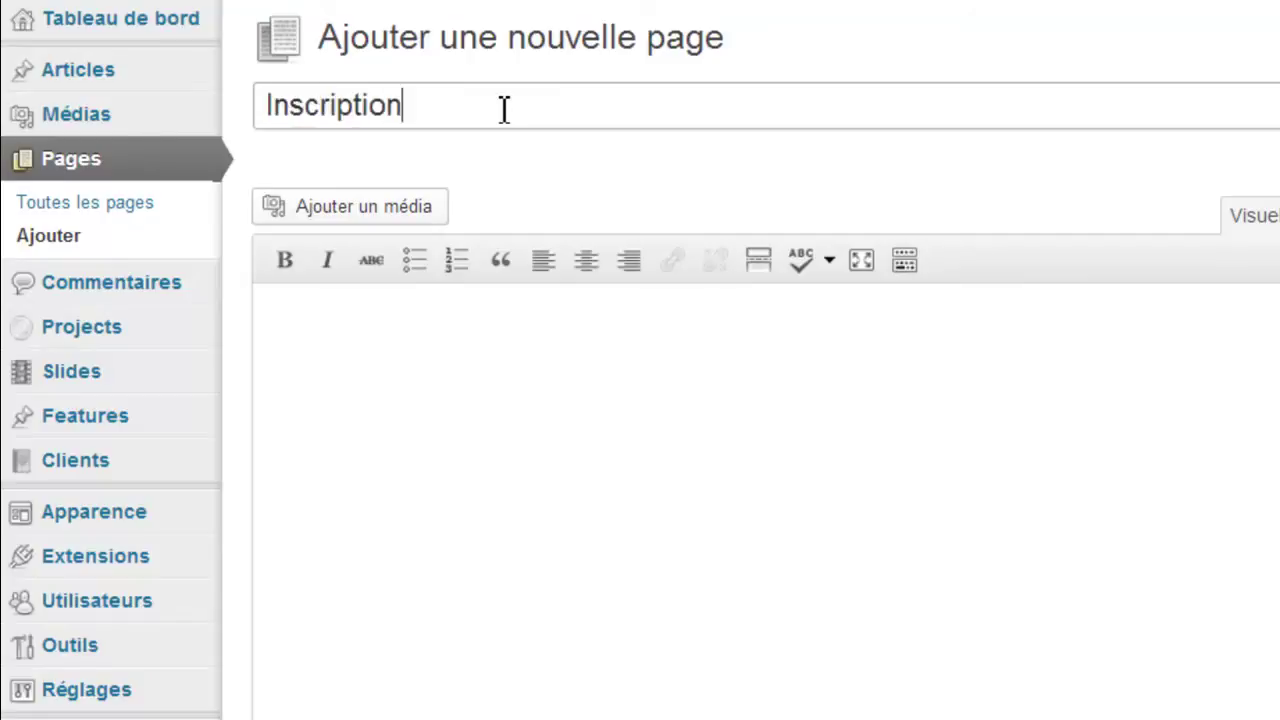
click(541, 381)
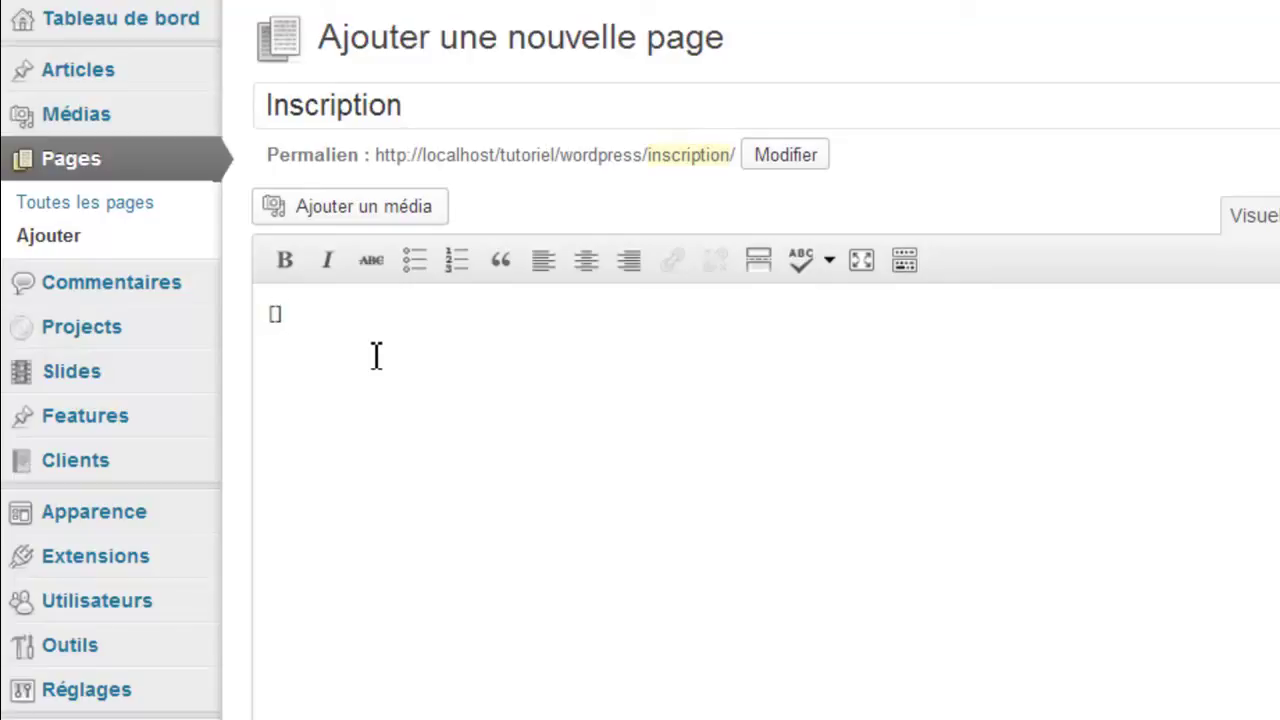
text(registerc)
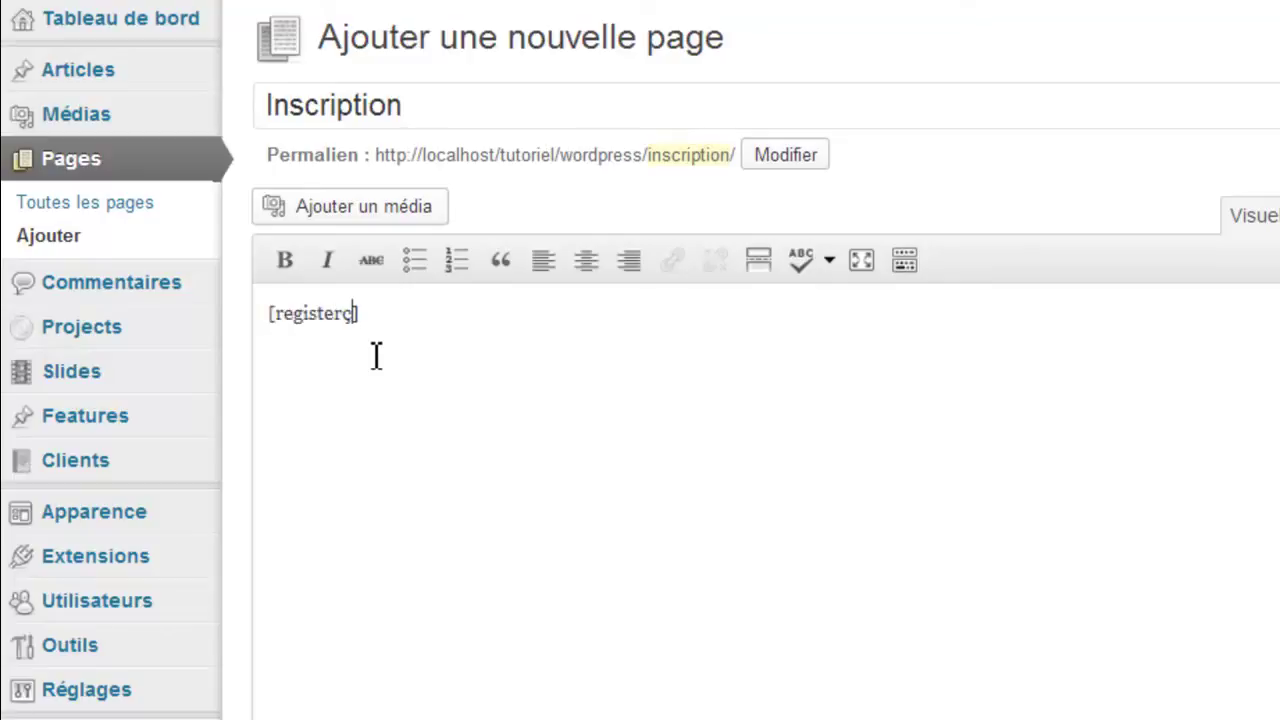
text(_form)
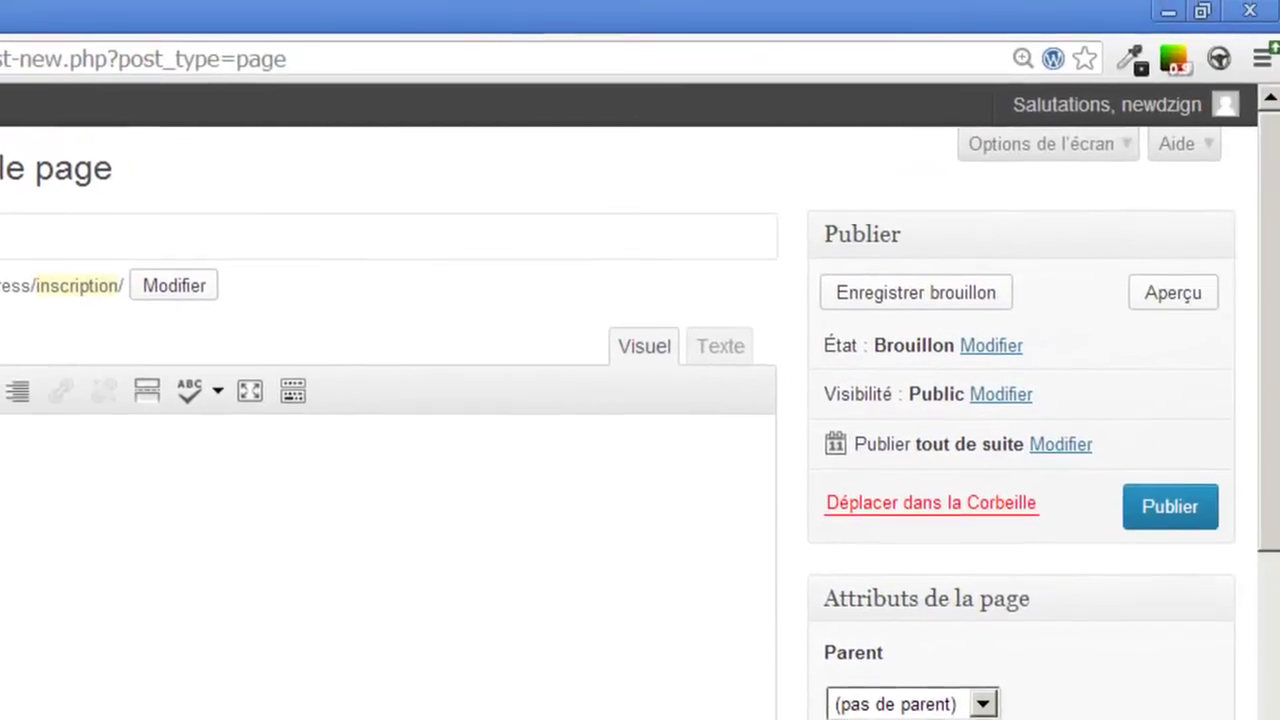
click(1180, 510)
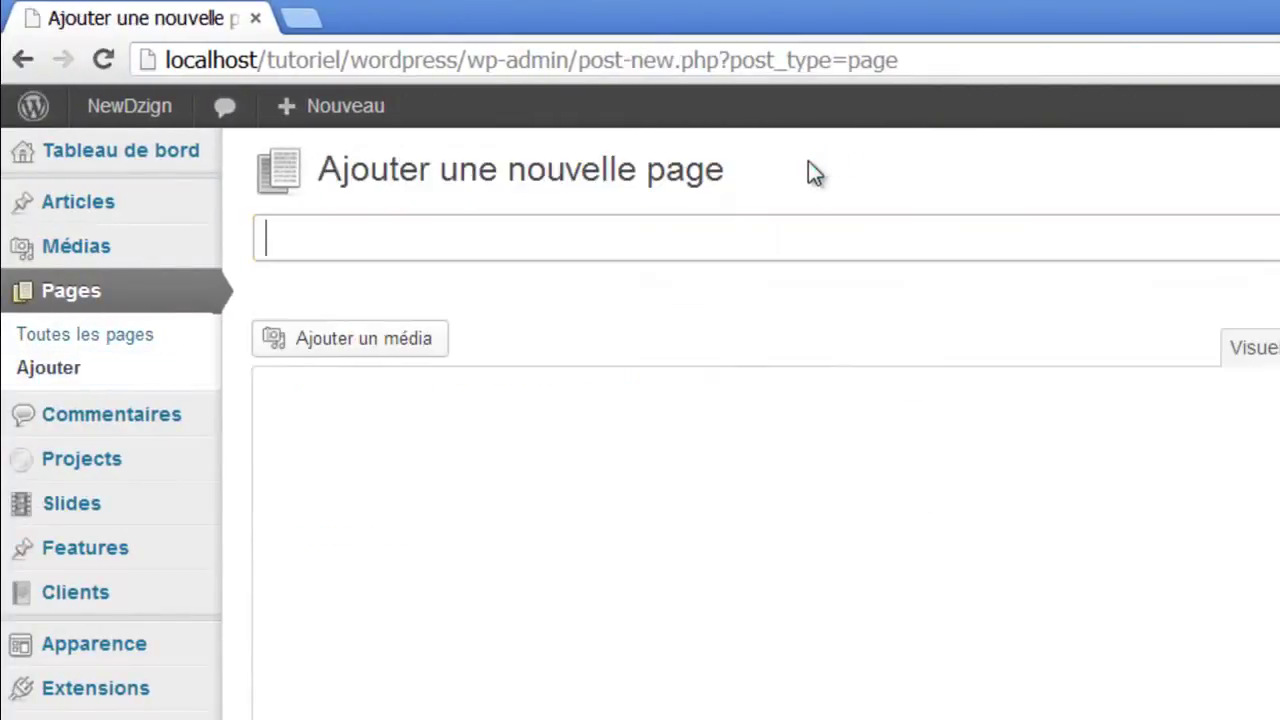
Title the new page 'connexion' and enter the [login_form] shortcode, fixing the typos.
text(connexion)
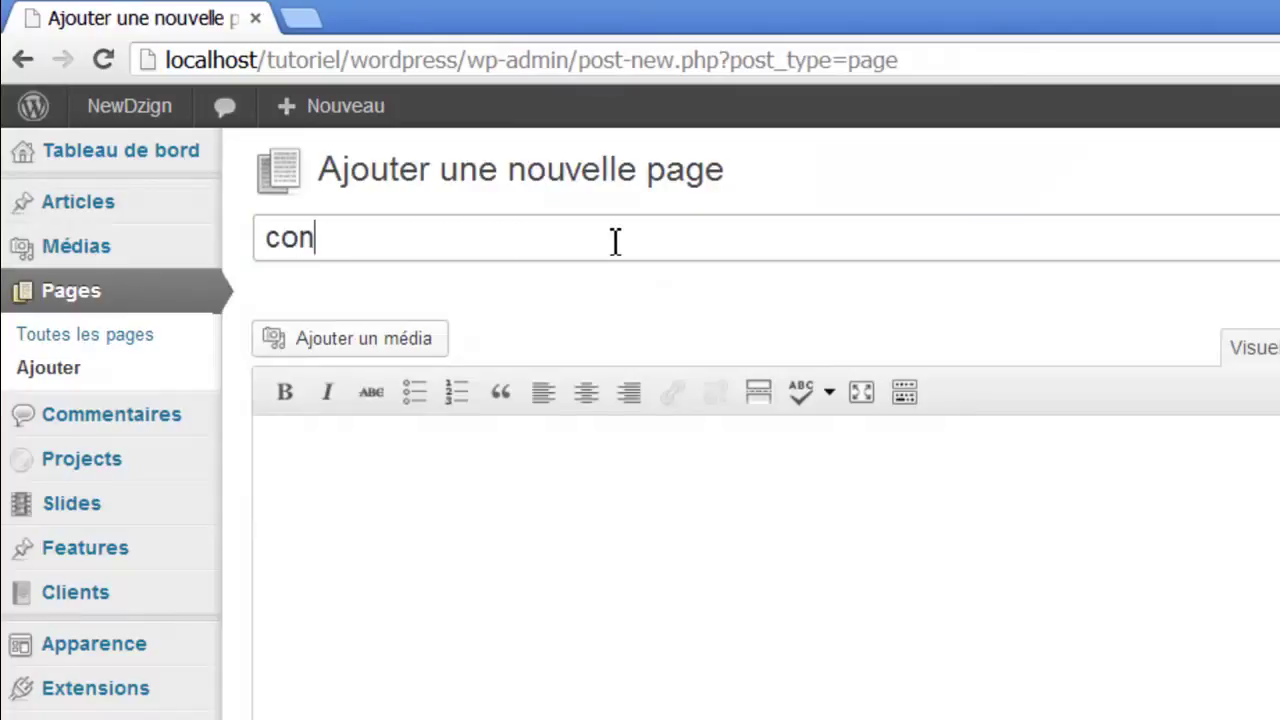
click(365, 555)
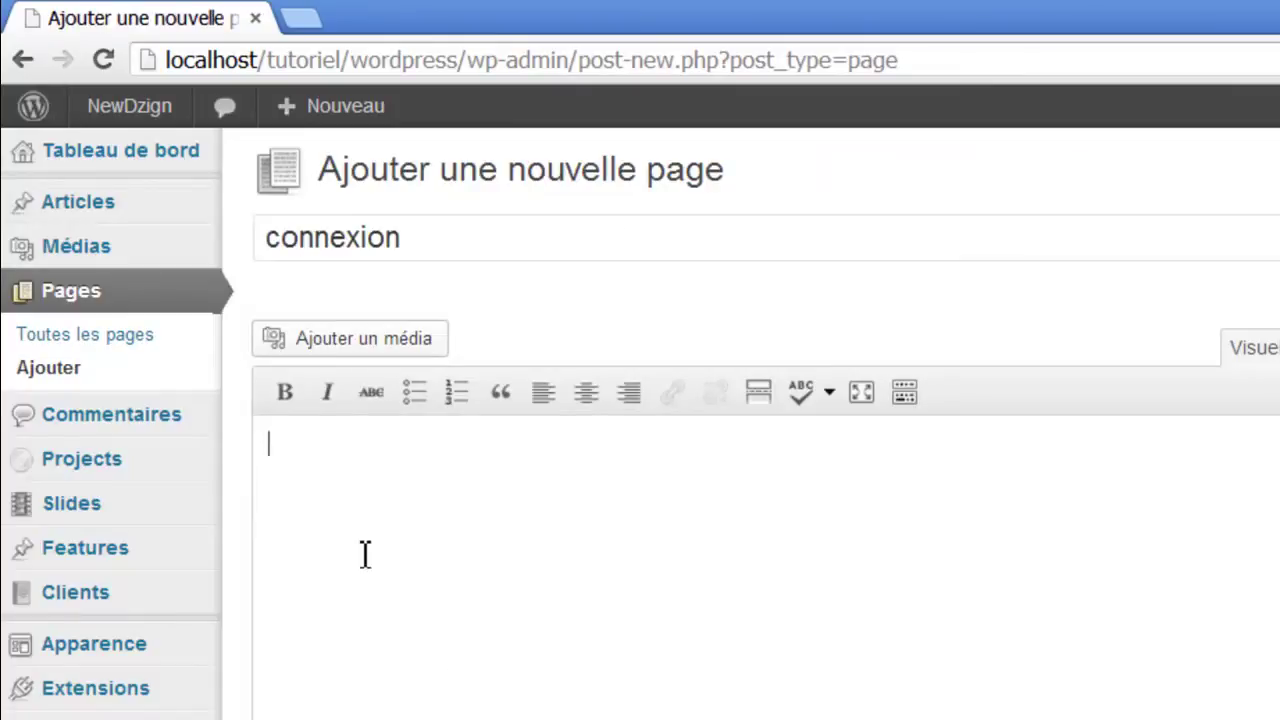
text([lgin_form)
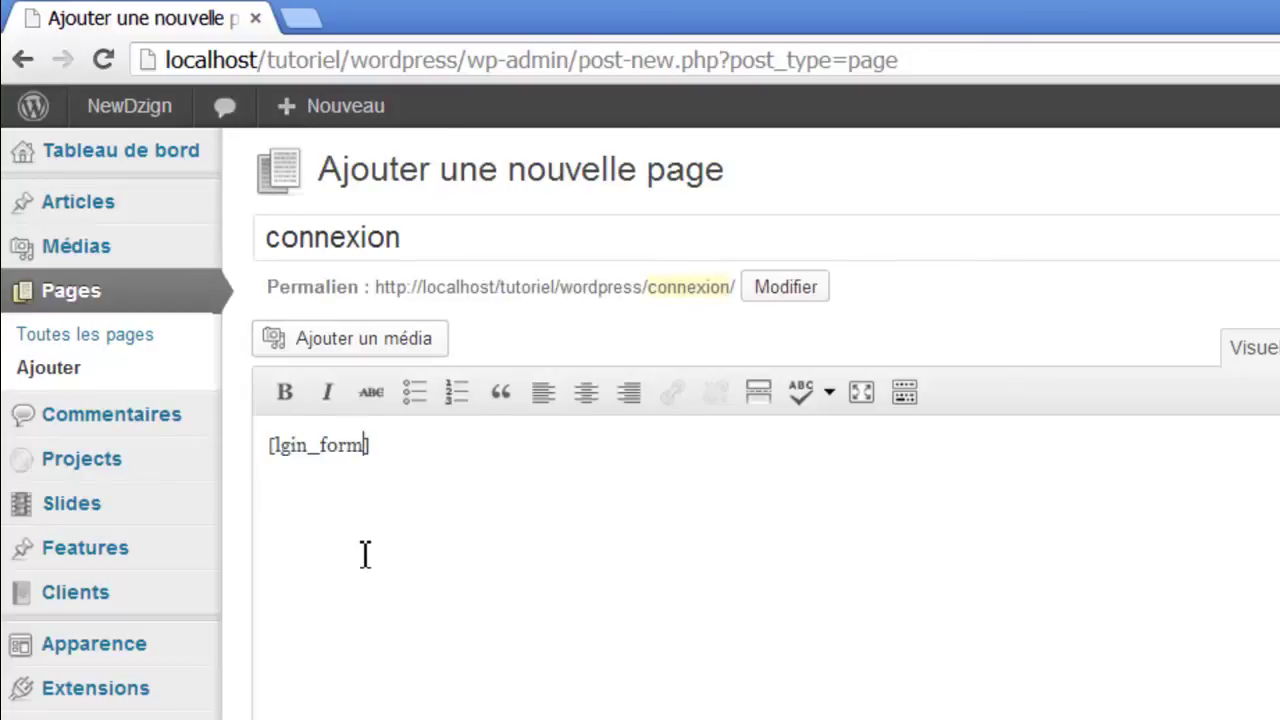
key(Left)
key(Left)
key(Left)
key(Left)
text(o)
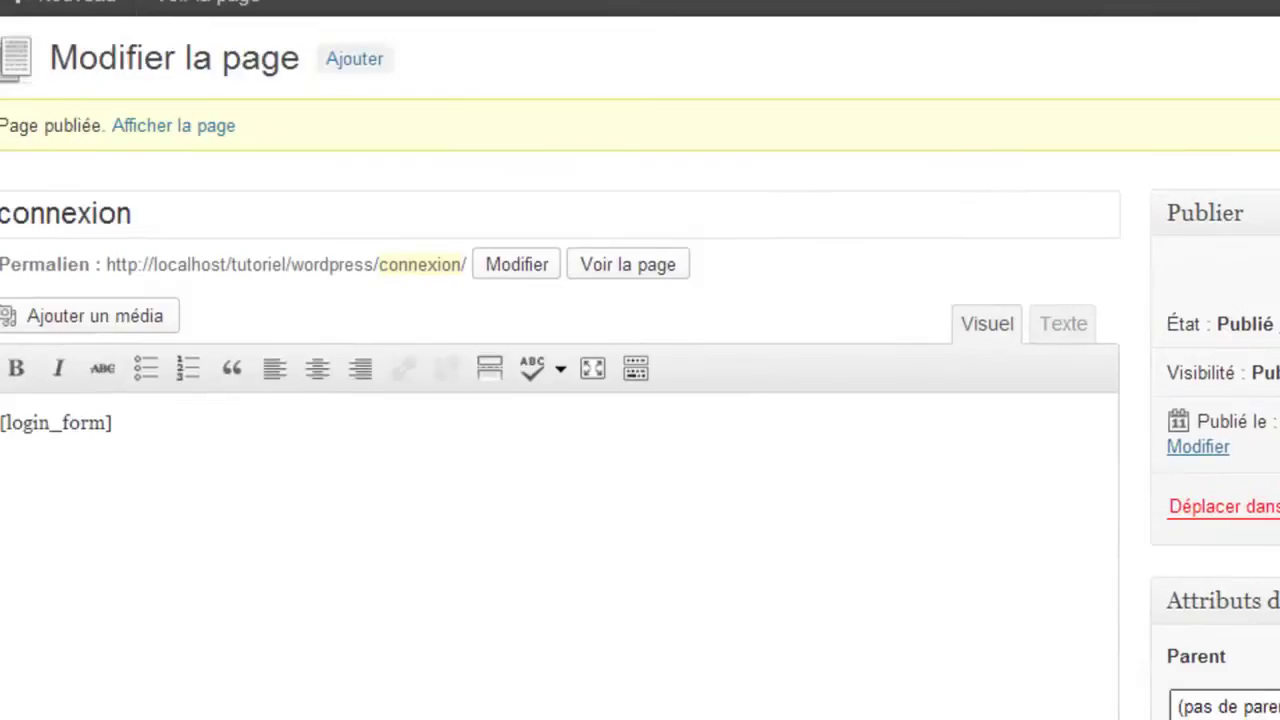
mouse_move(88, 455)
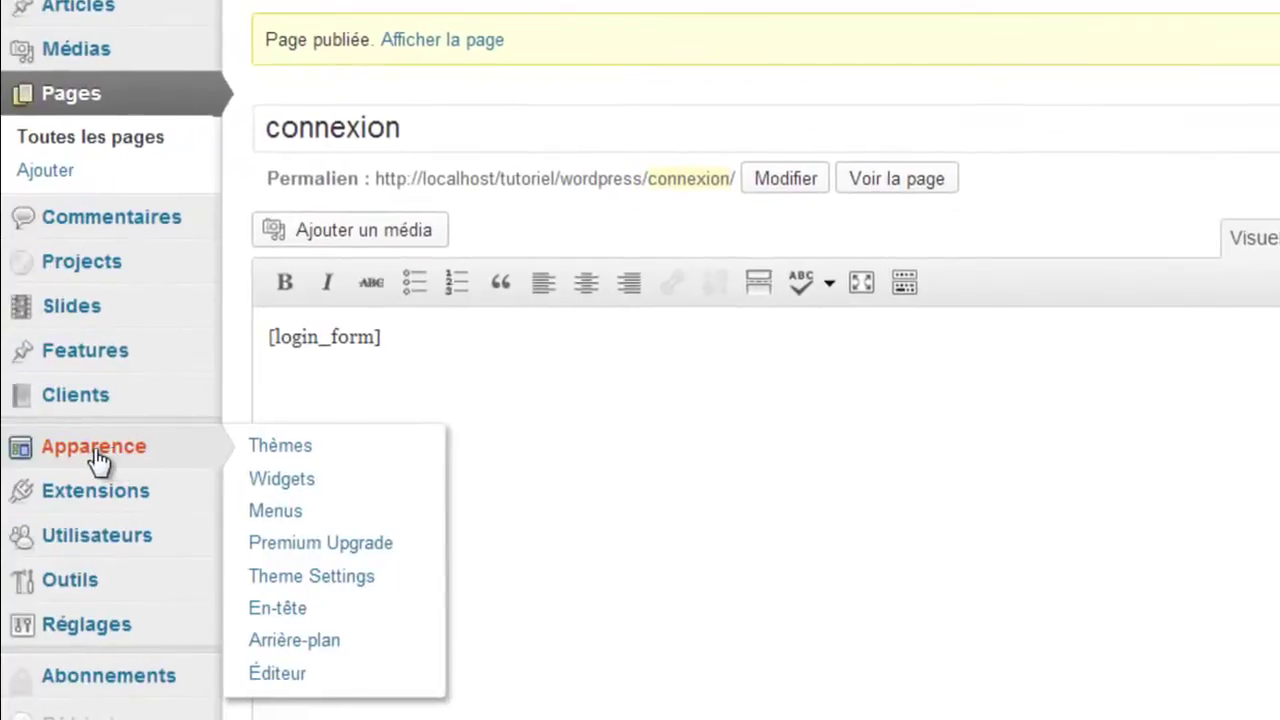
In Menus, set the Connexion link's web address to localhost/tutoriel/wordpress/connexion.
click(275, 512)
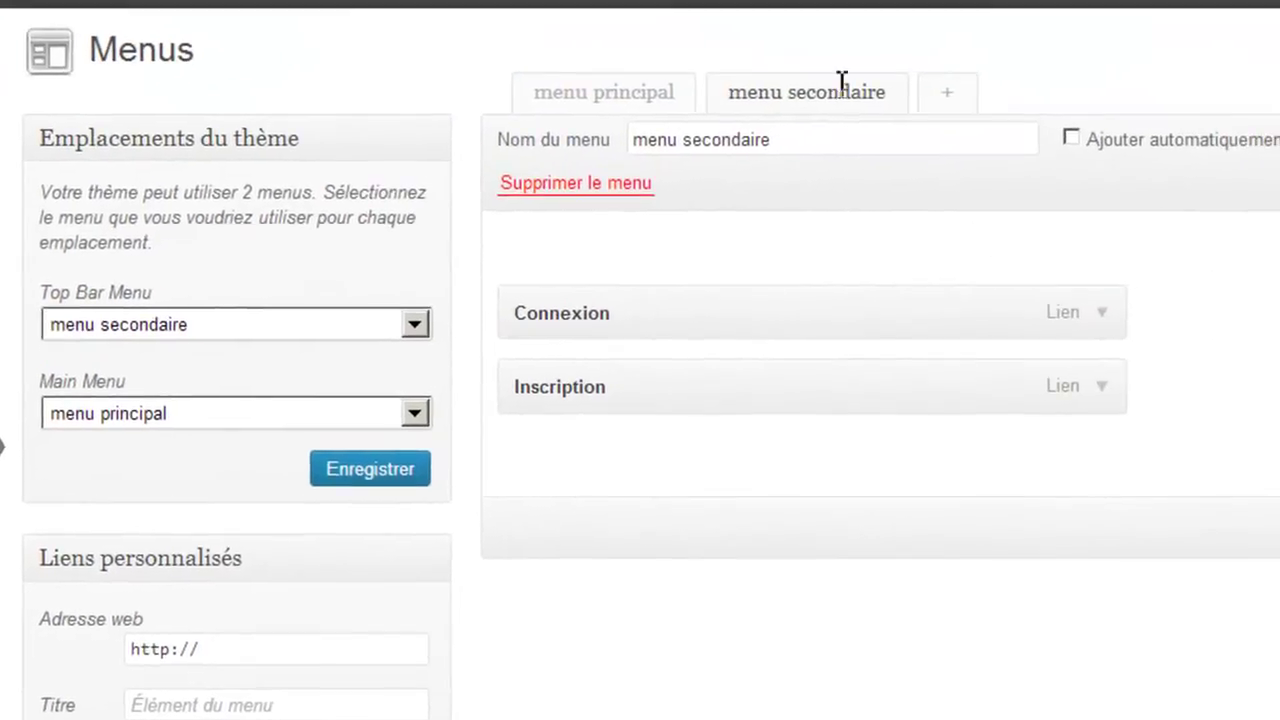
click(1101, 325)
click(657, 410)
key(BackSpace)
text(localhost/tutoriel/wo)
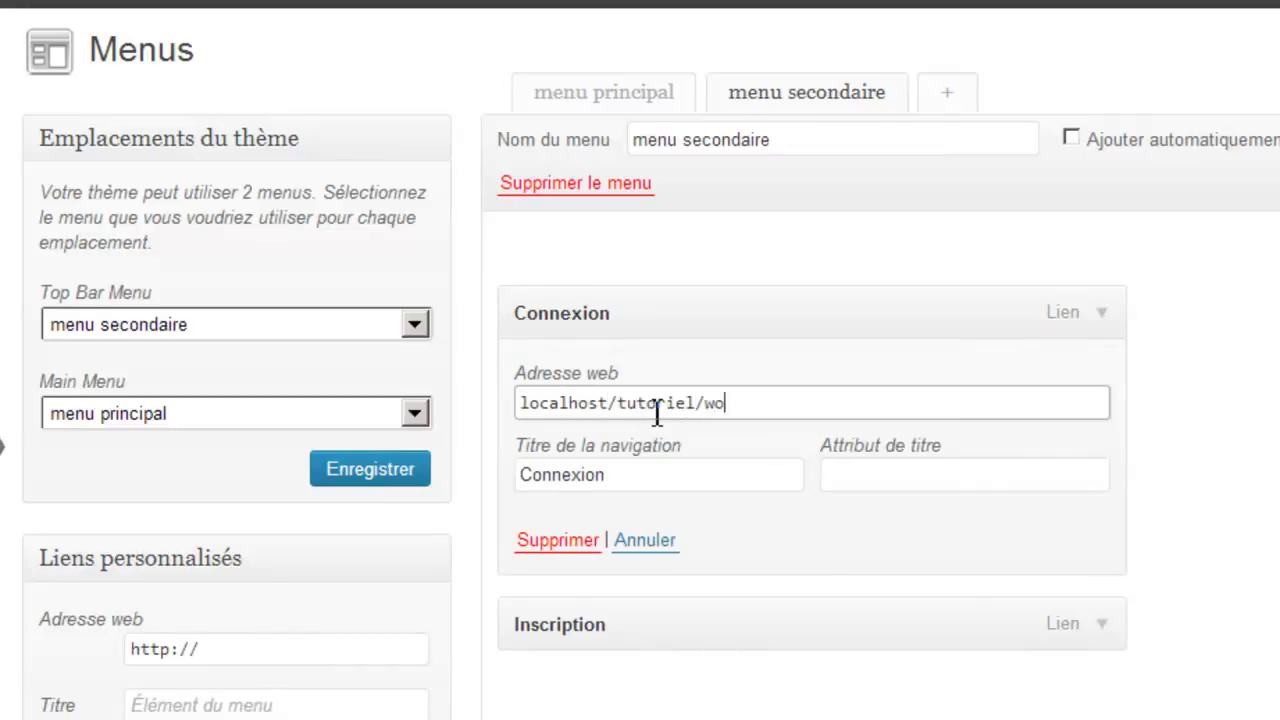
text(rdpress/)
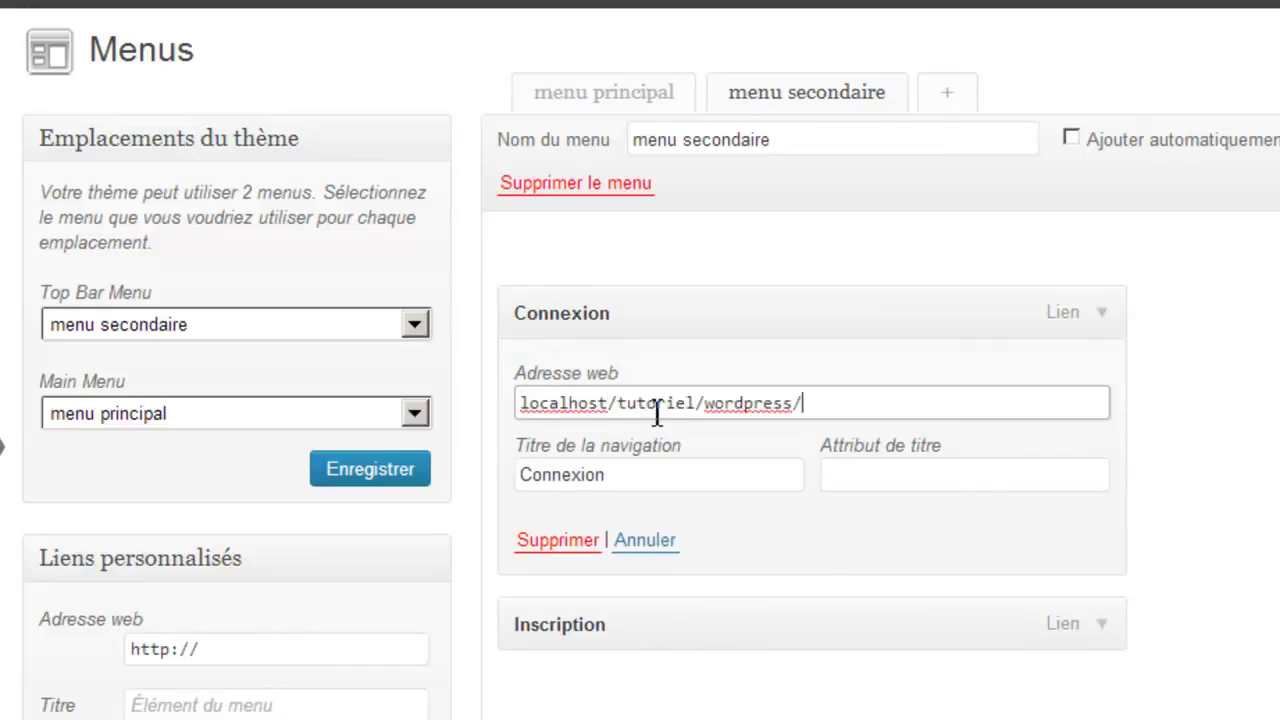
text(connexion)
Set the Inscription link's web address to localhost/tutoriel/wordpress/Inscription.
click(1101, 623)
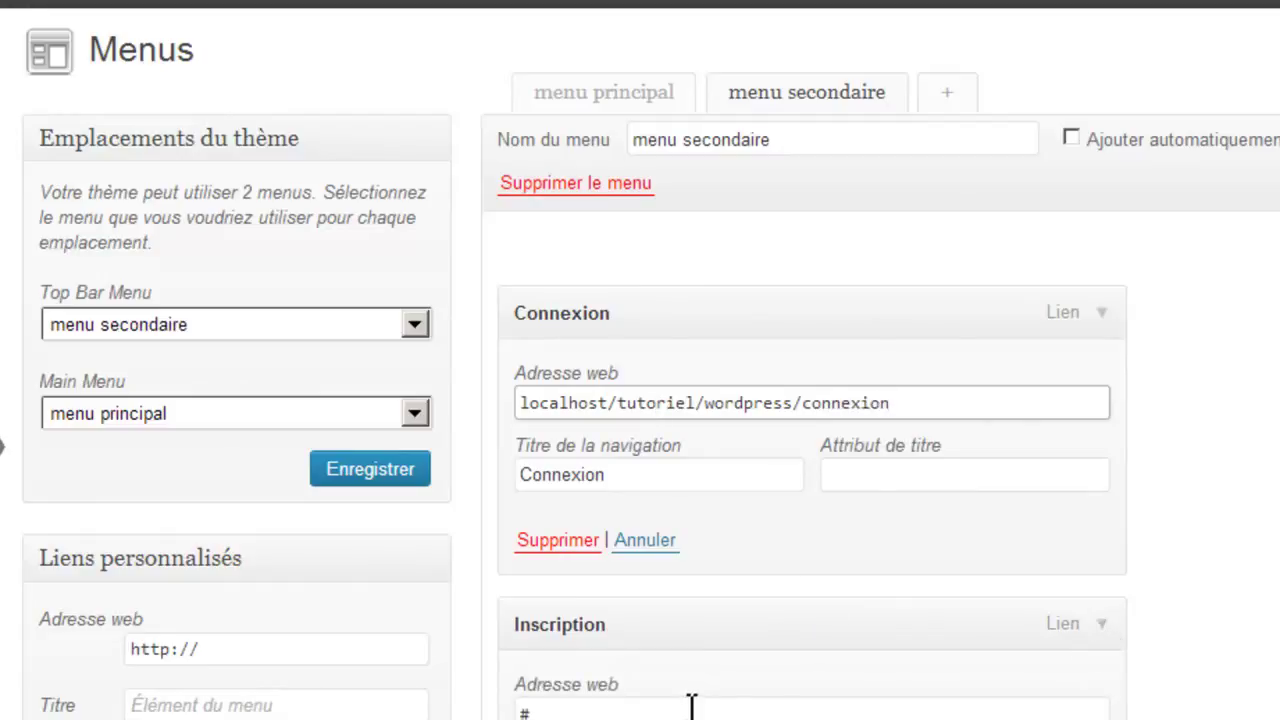
click(690, 705)
key(BackSpace)
scroll(680, 650, down, 2)
click(735, 290)
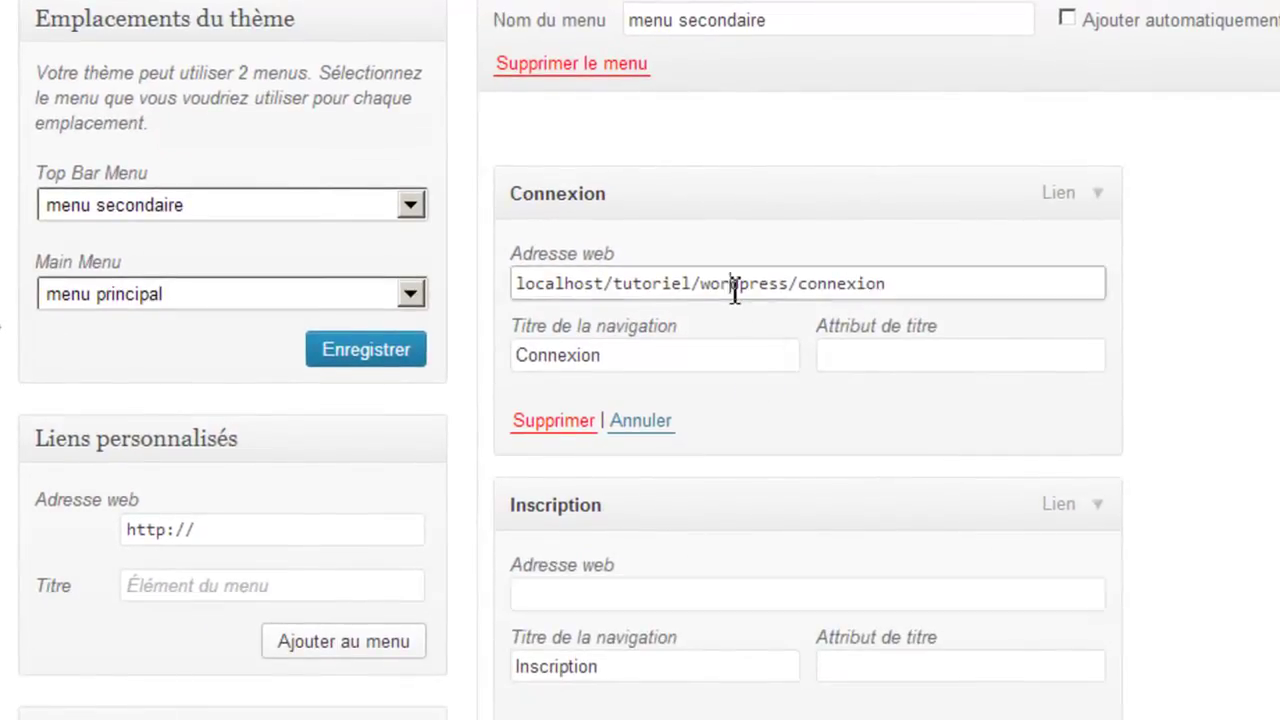
key(ctrl+a)
key(ctrl+c)
click(626, 597)
key(ctrl+v)
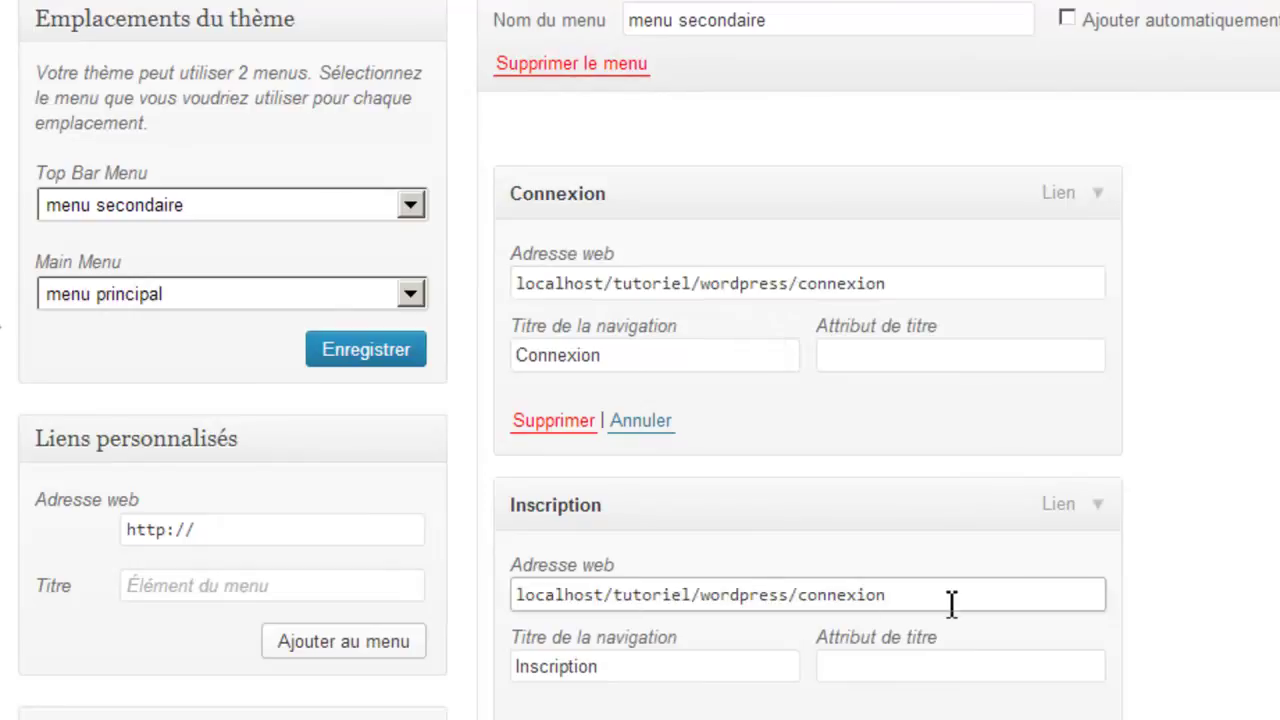
key(BackSpace)
key(BackSpace)
key(BackSpace)
key(BackSpace)
key(BackSpace)
key(BackSpace)
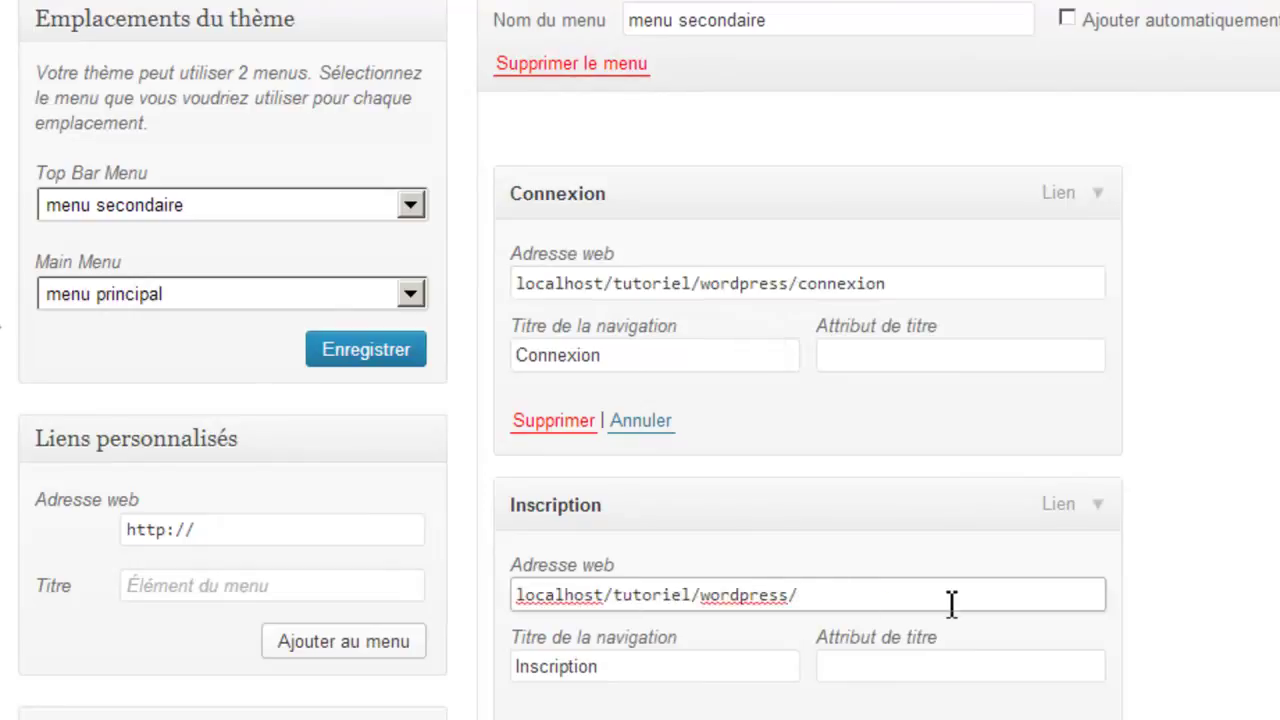
text(Inscripti)
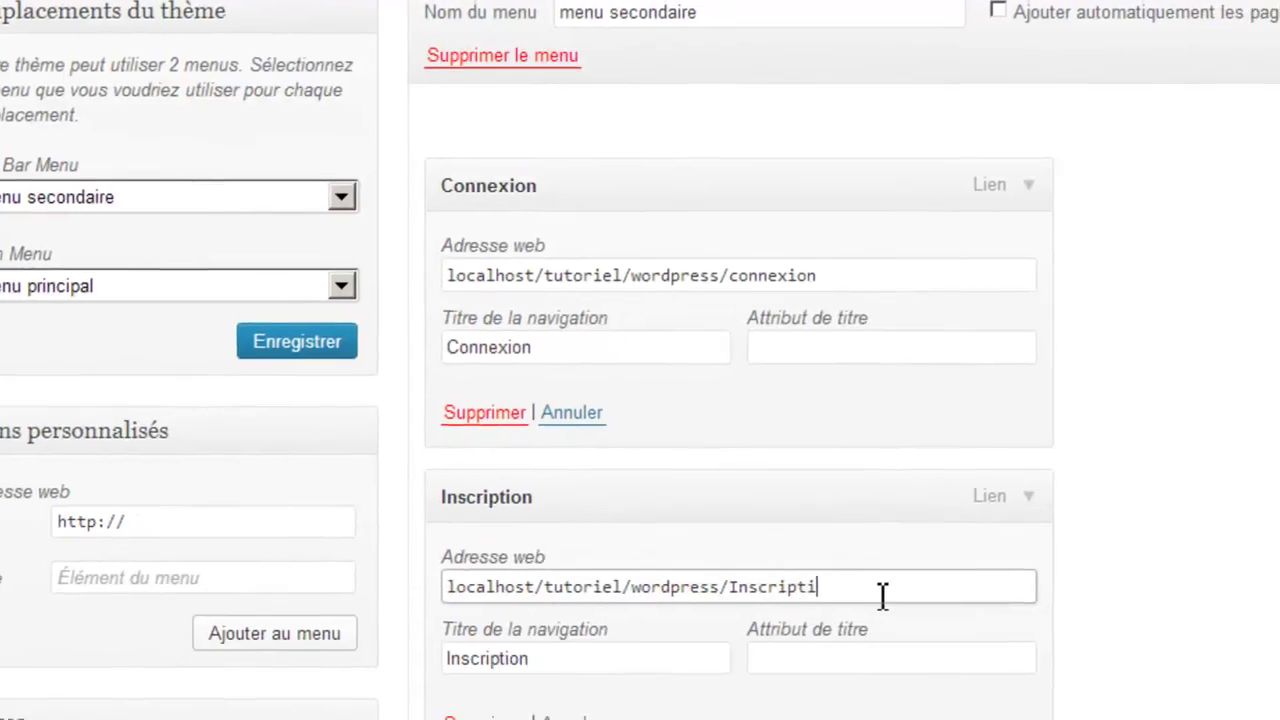
text(on)
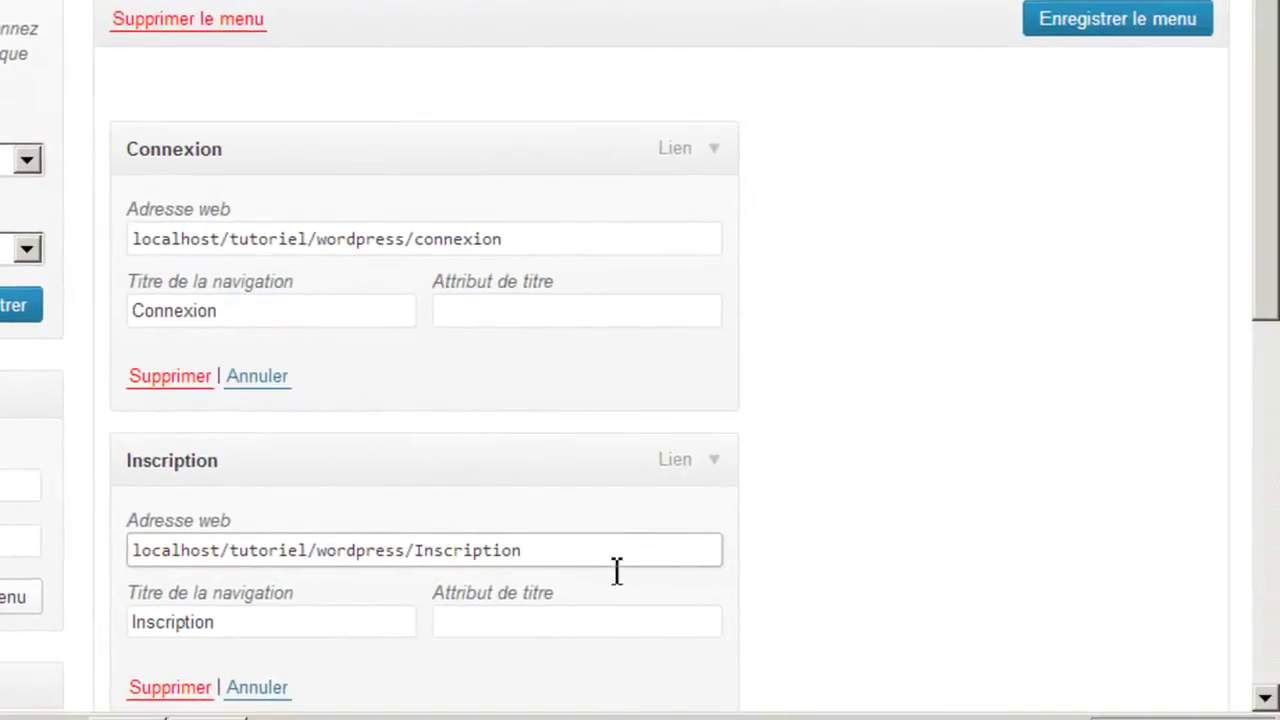
Save the secondary menu with its updated Connexion and Inscription links.
scroll(1169, 429, down, 3)
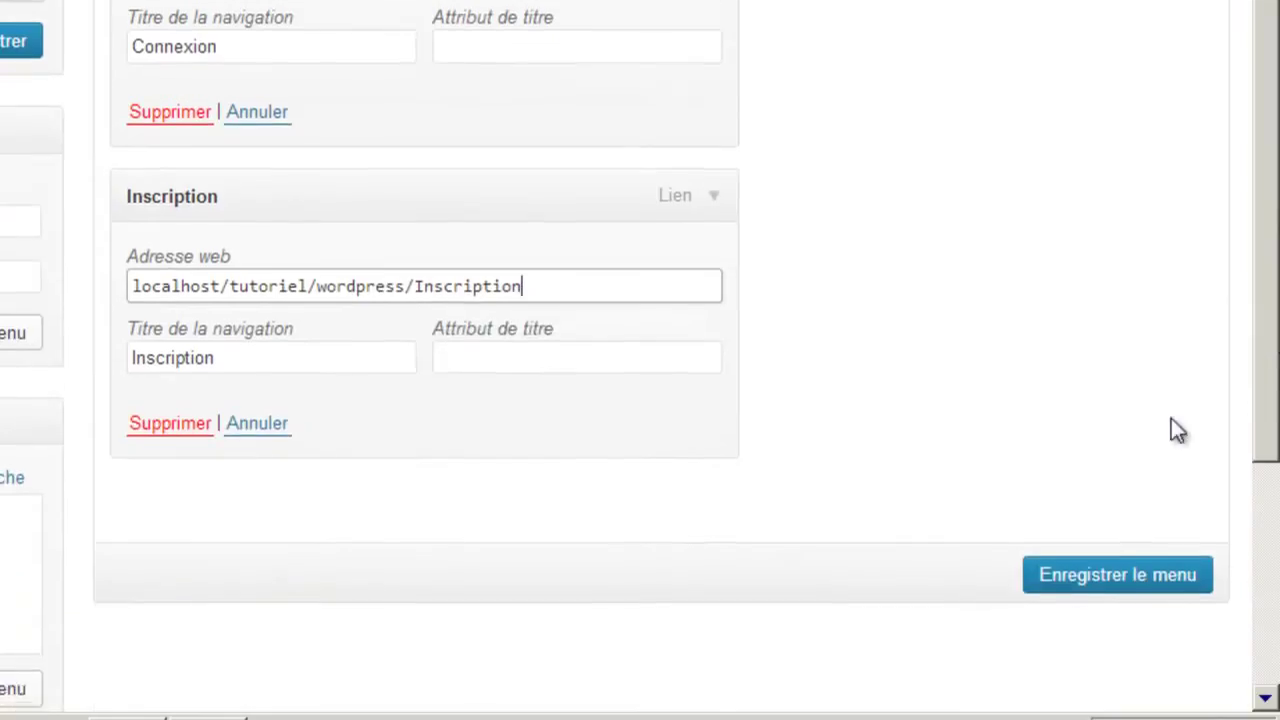
click(1085, 576)
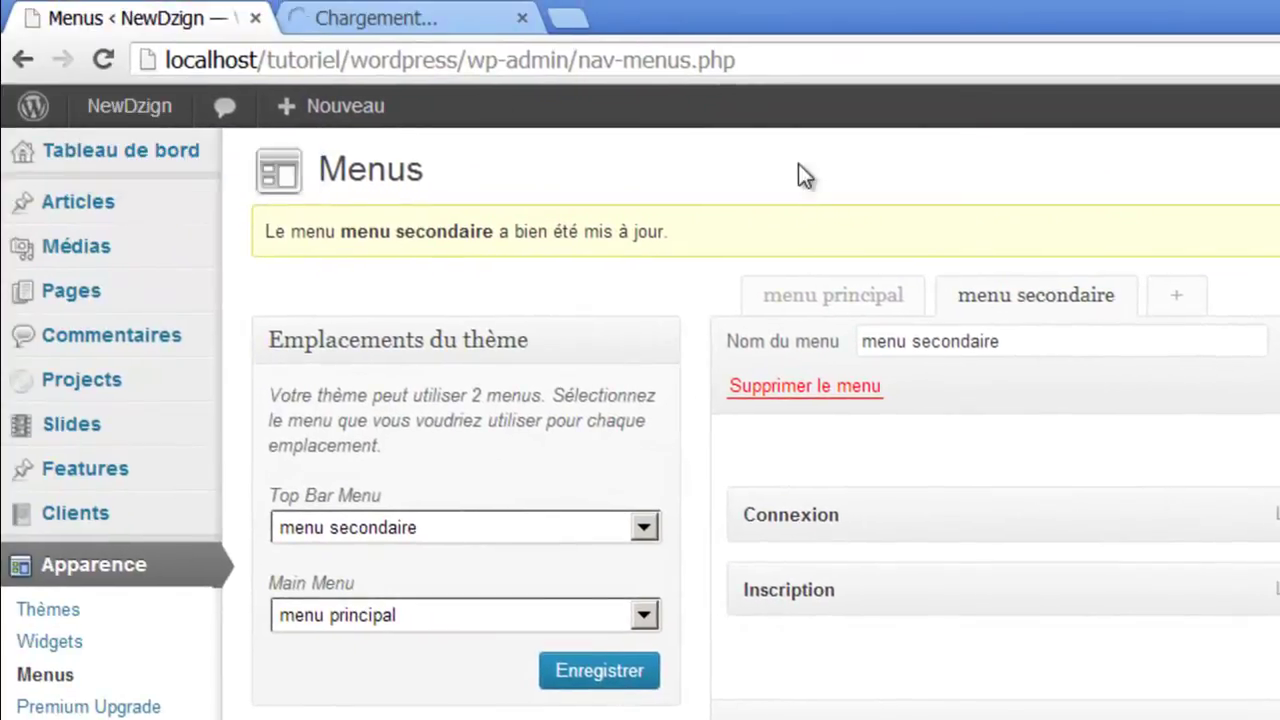
key(ctrl+Tab)
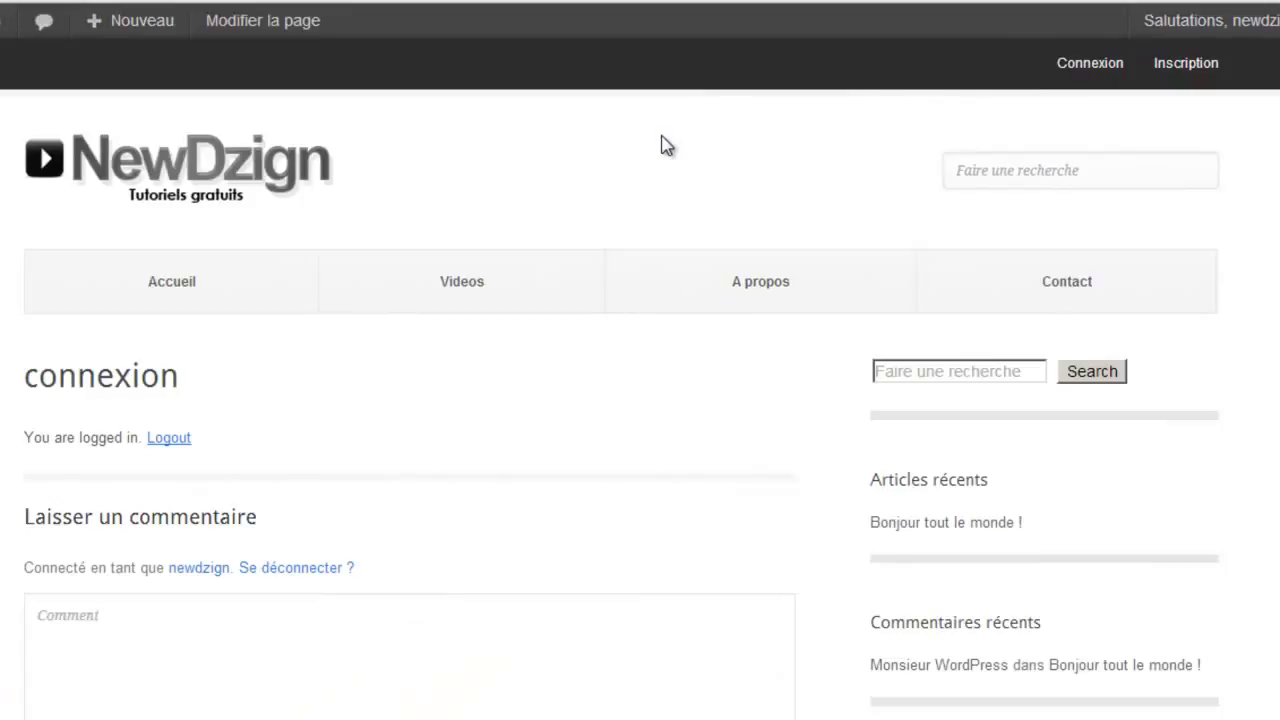
Highlight the 'You are logged in' message on the live connexion page.
drag(20, 444, 129, 440)
click(210, 410)
drag(20, 443, 203, 443)
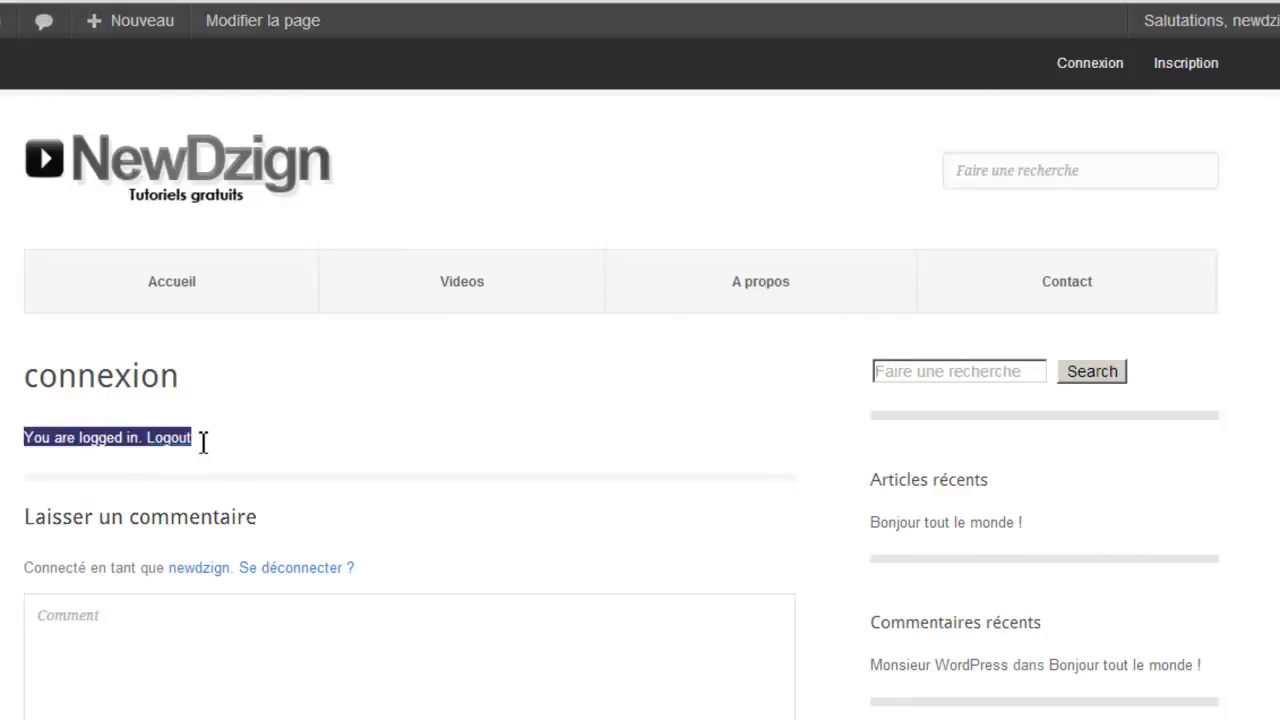
click(315, 358)
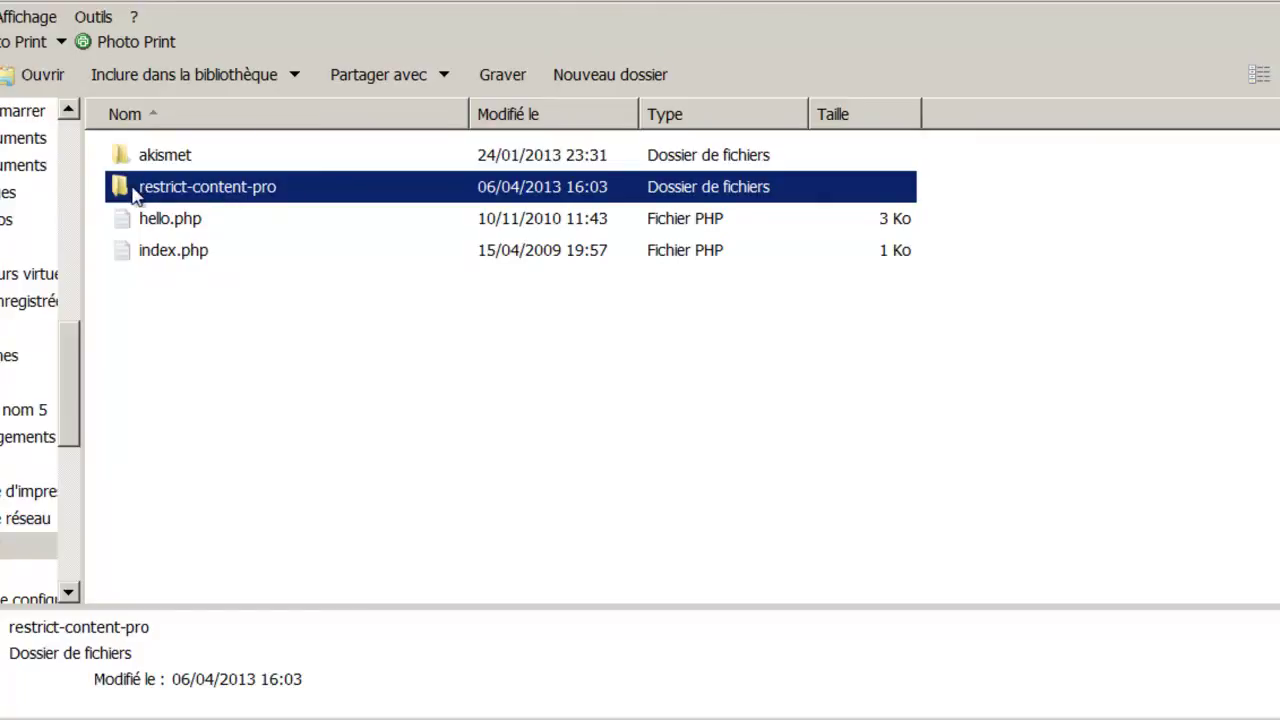
Go into restrict-content-pro's includes folder and bring up member-forms.php's context menu.
double_click(136, 190)
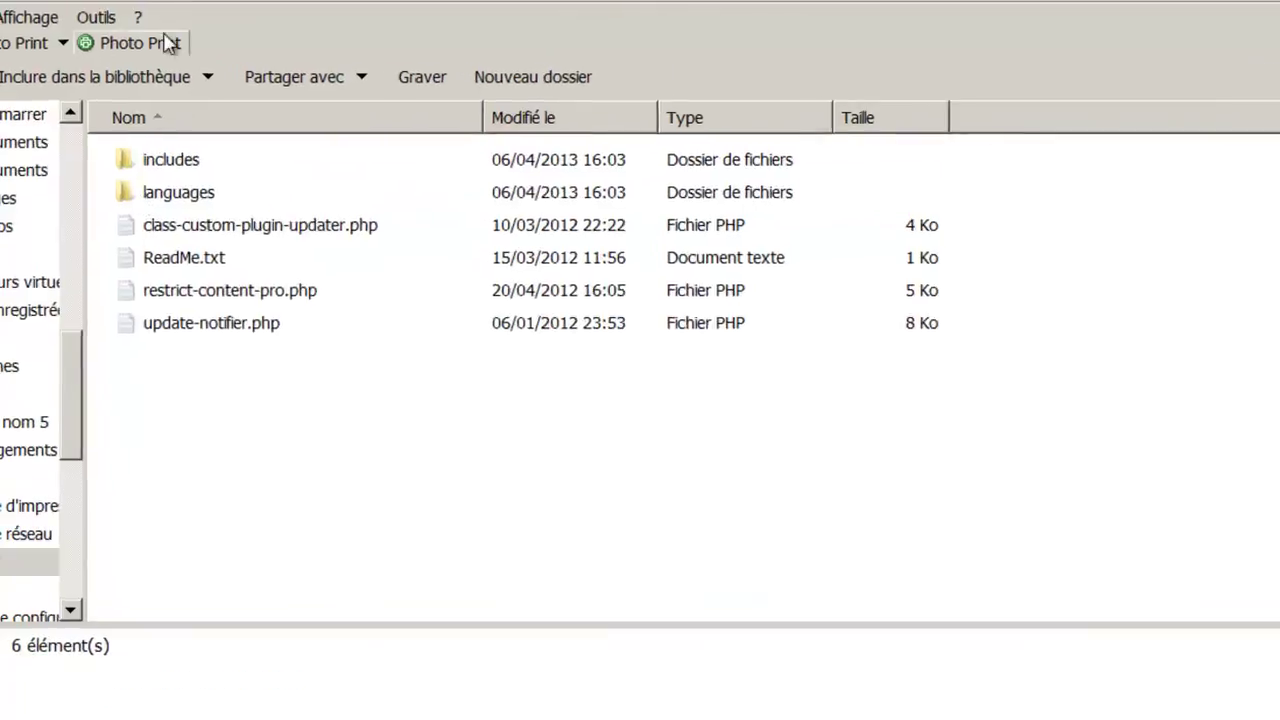
double_click(181, 210)
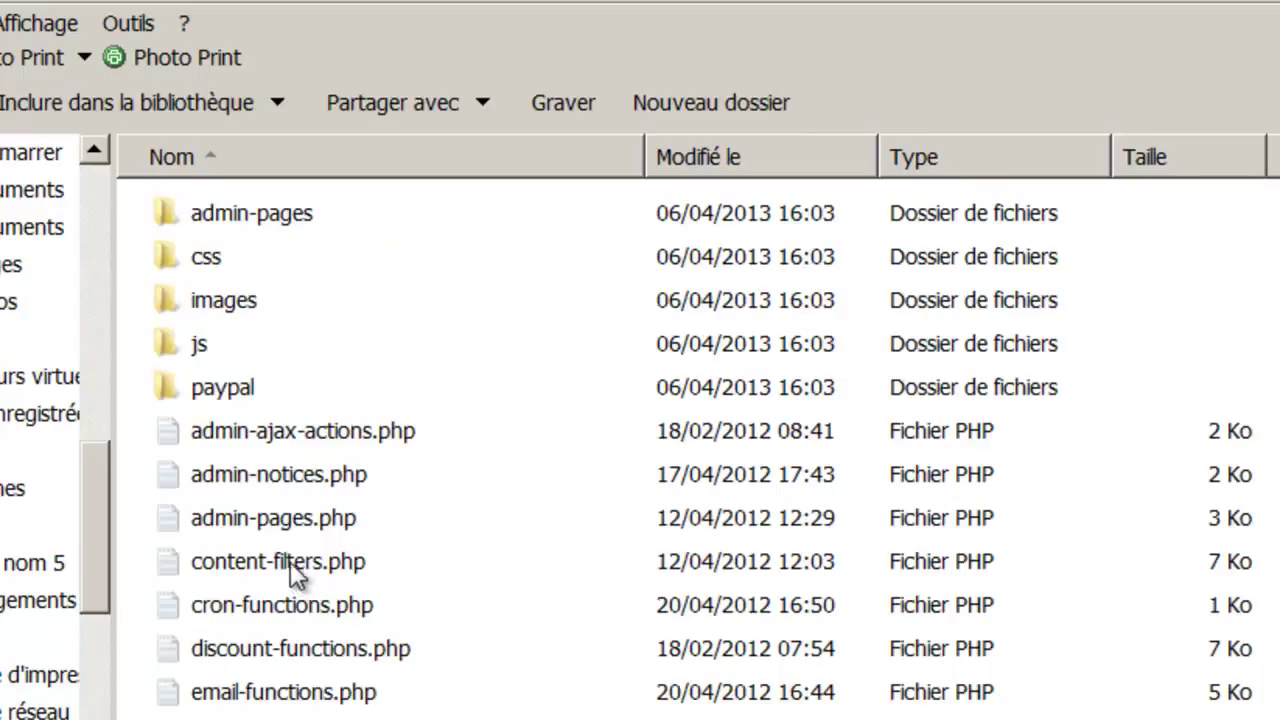
scroll(245, 700, down, 2)
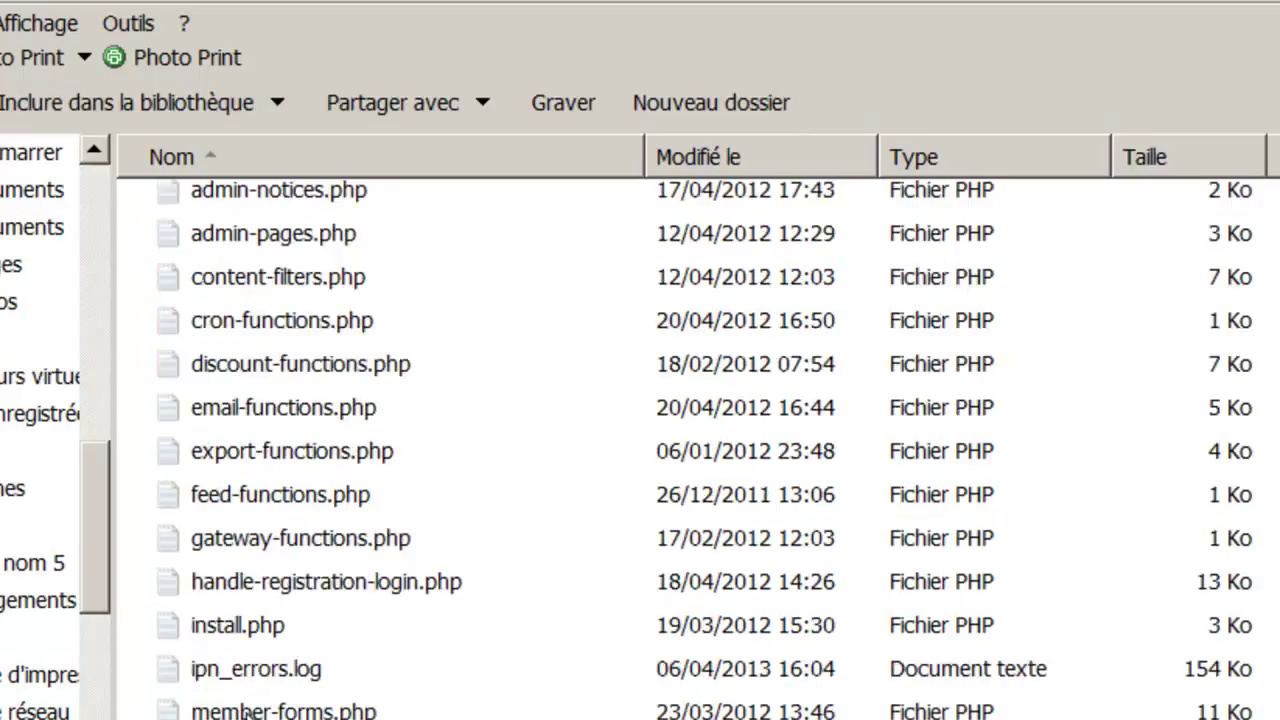
click(245, 711)
double_click(245, 711)
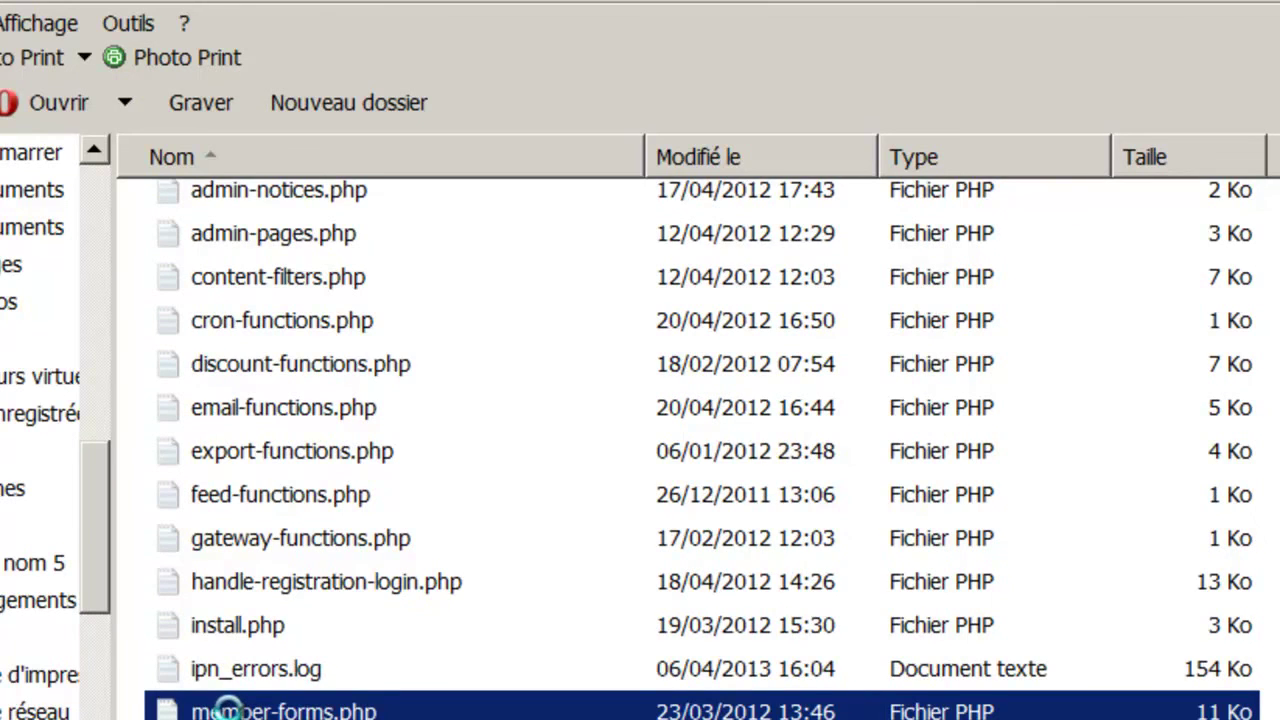
right_click(263, 708)
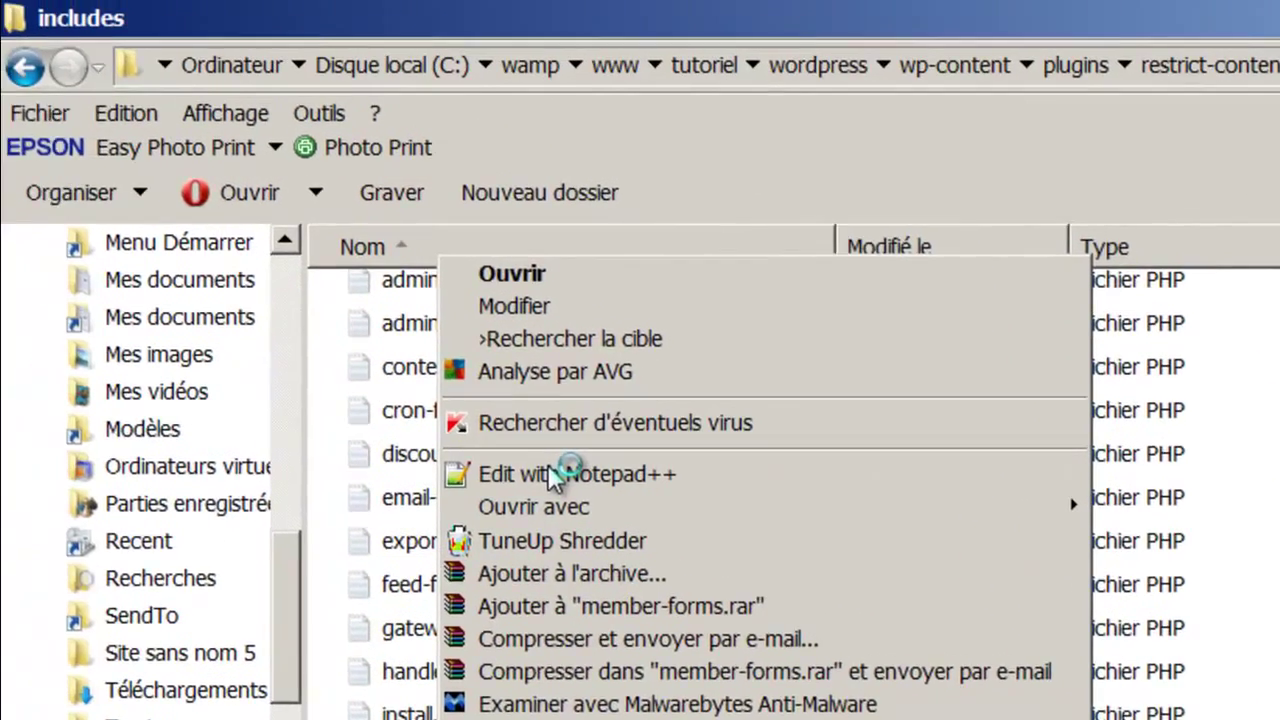
Open member-forms.php in Notepad++ and find the 'You are logged in' message in the code.
click(363, 386)
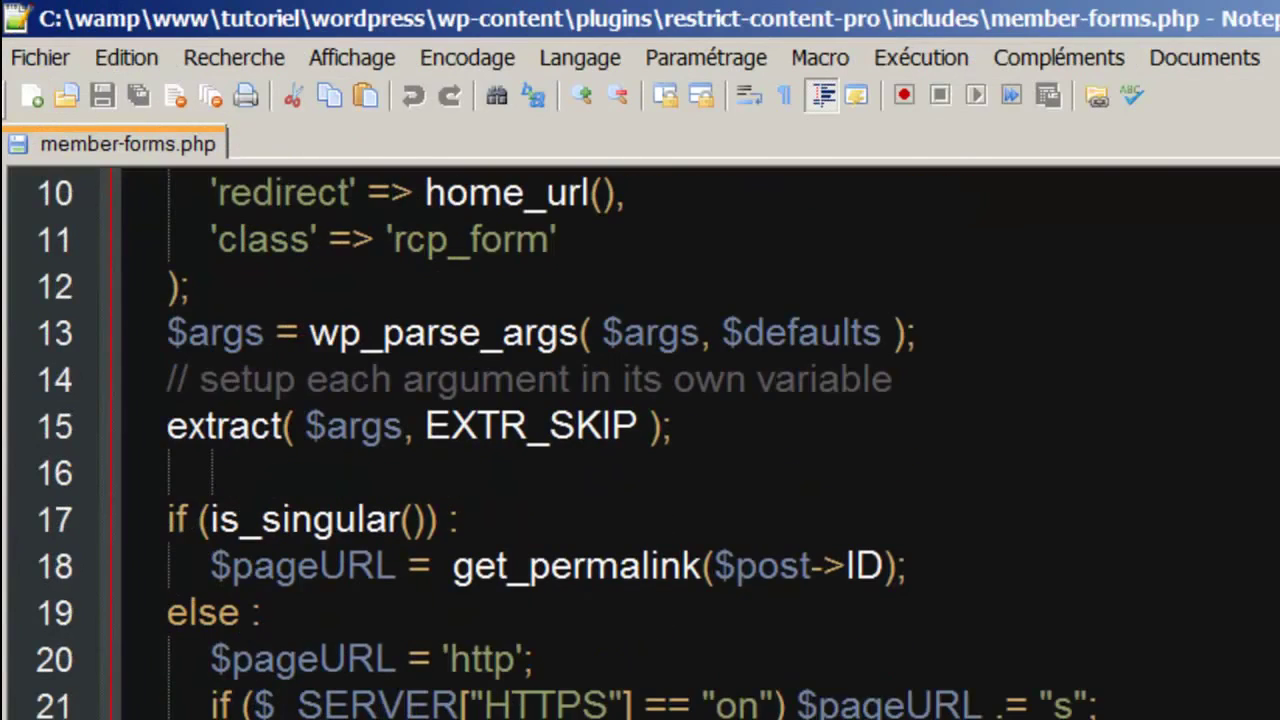
scroll(640, 440, down, 6)
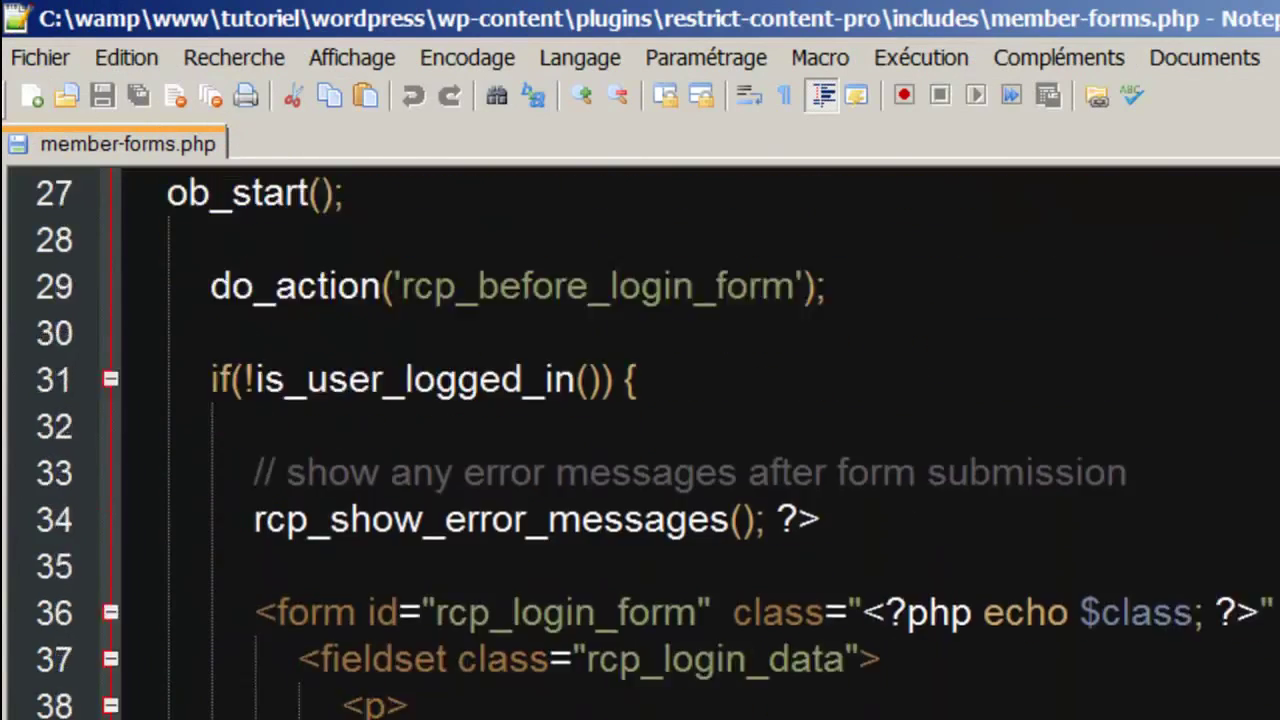
scroll(640, 440, down, 4)
scroll(640, 440, up, 13)
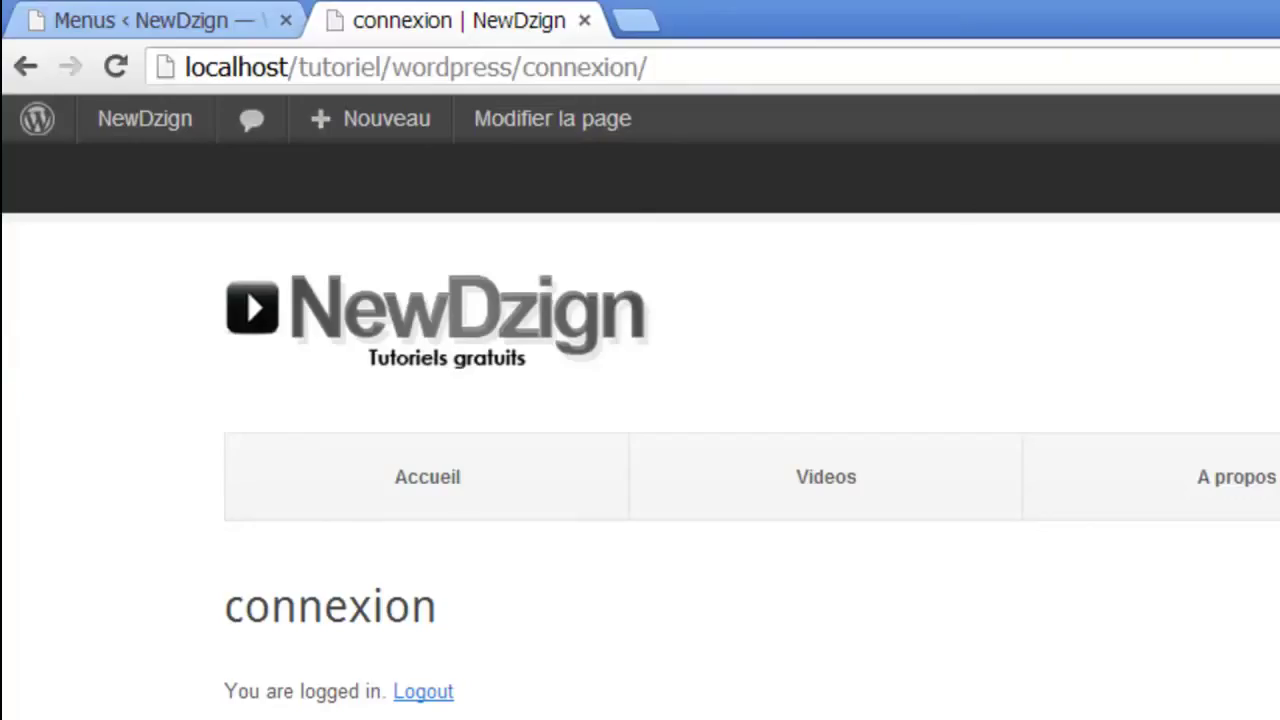
drag(235, 699, 383, 693)
key(alt+Tab)
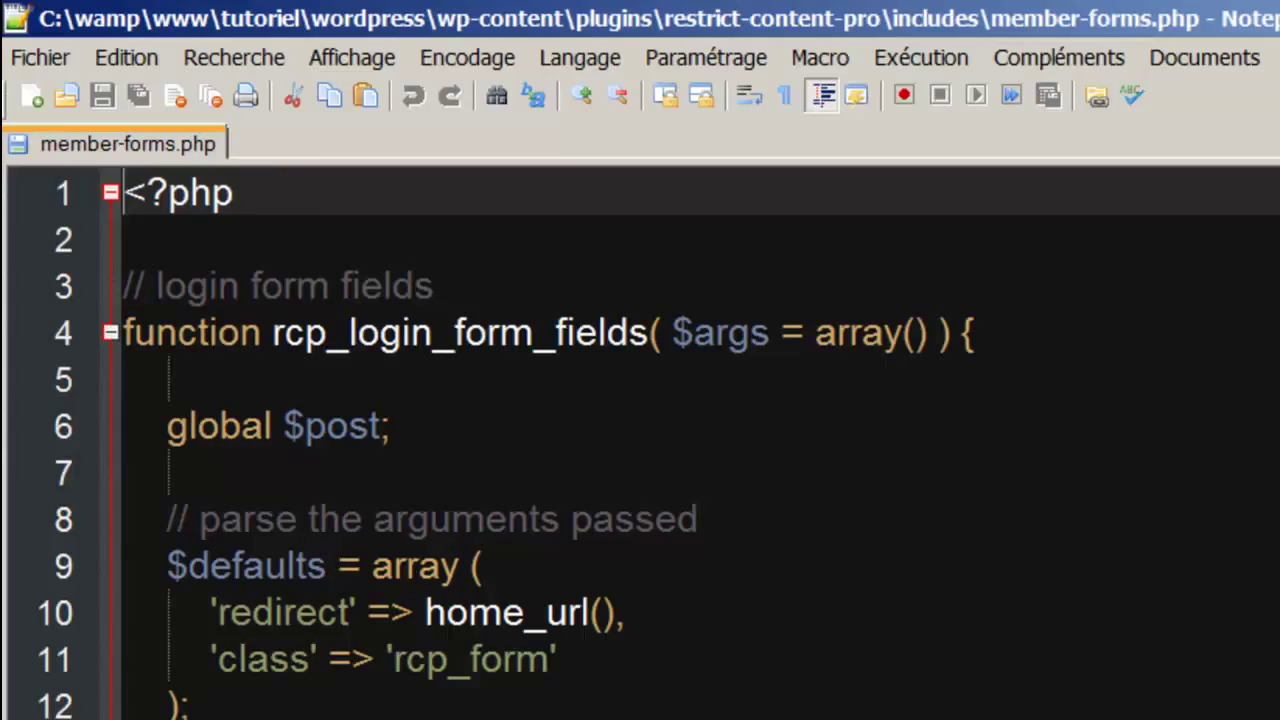
key(ctrl+h)
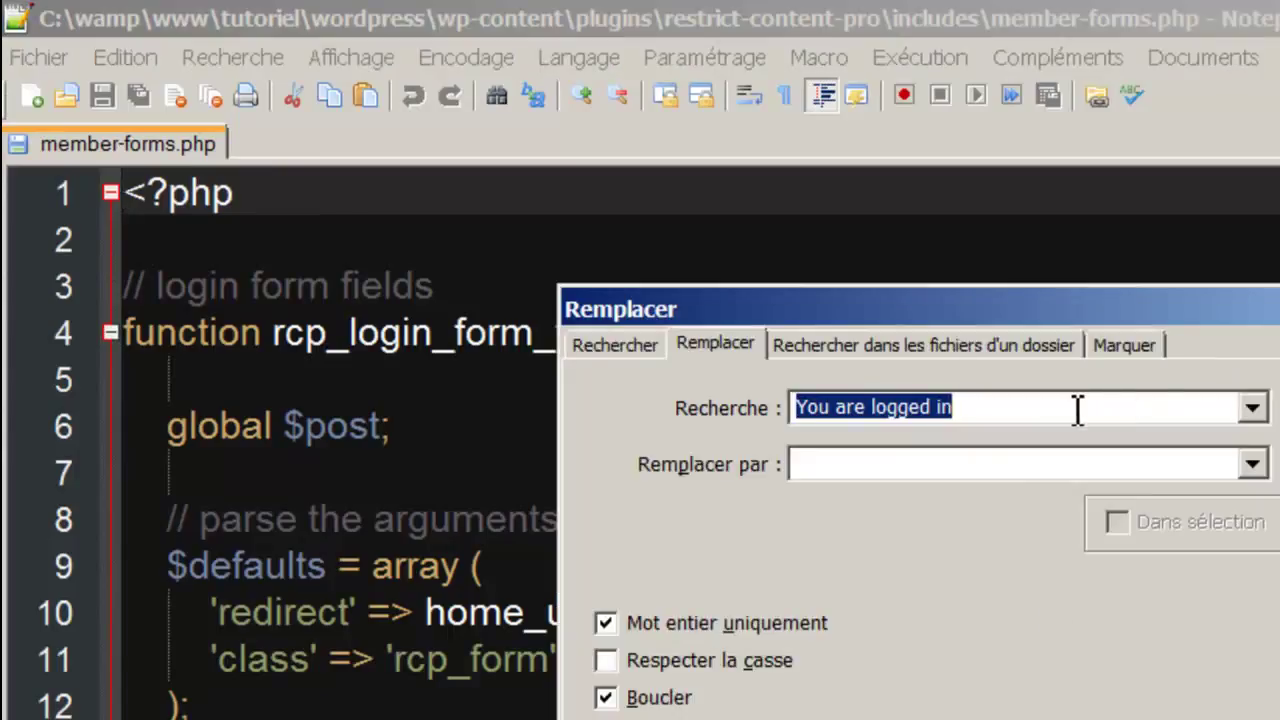
click(1279, 410)
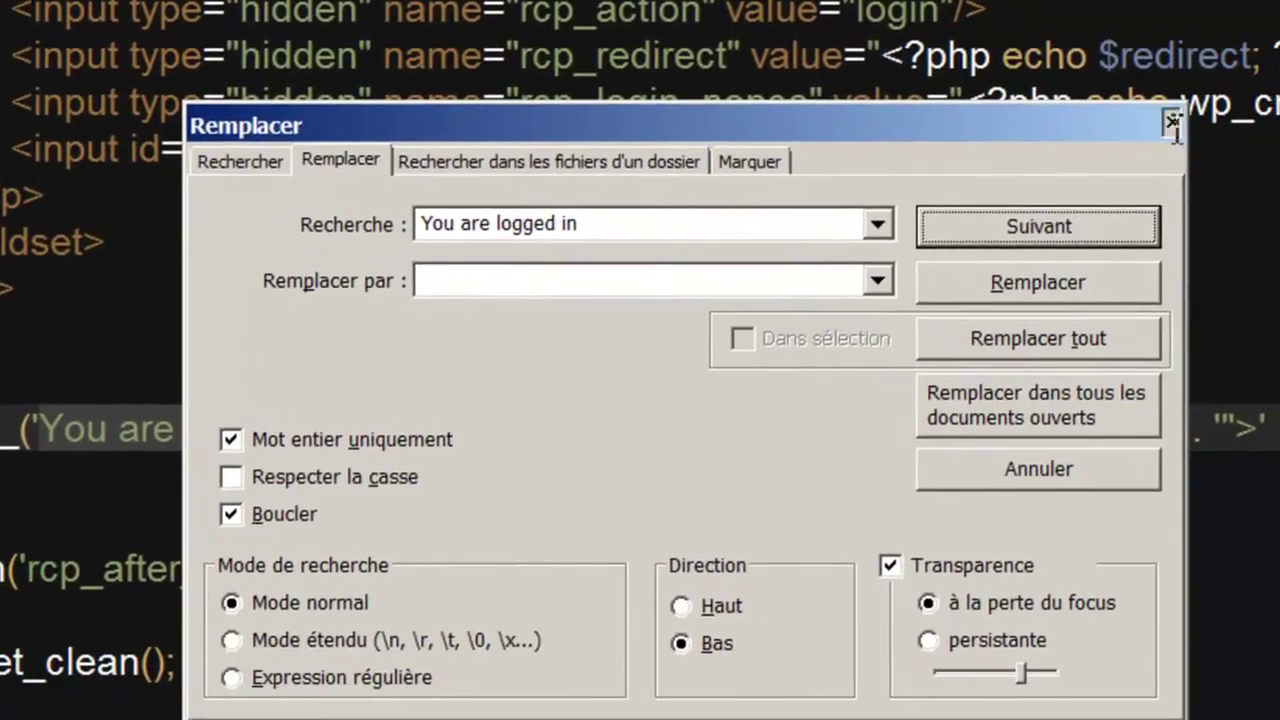
click(1170, 122)
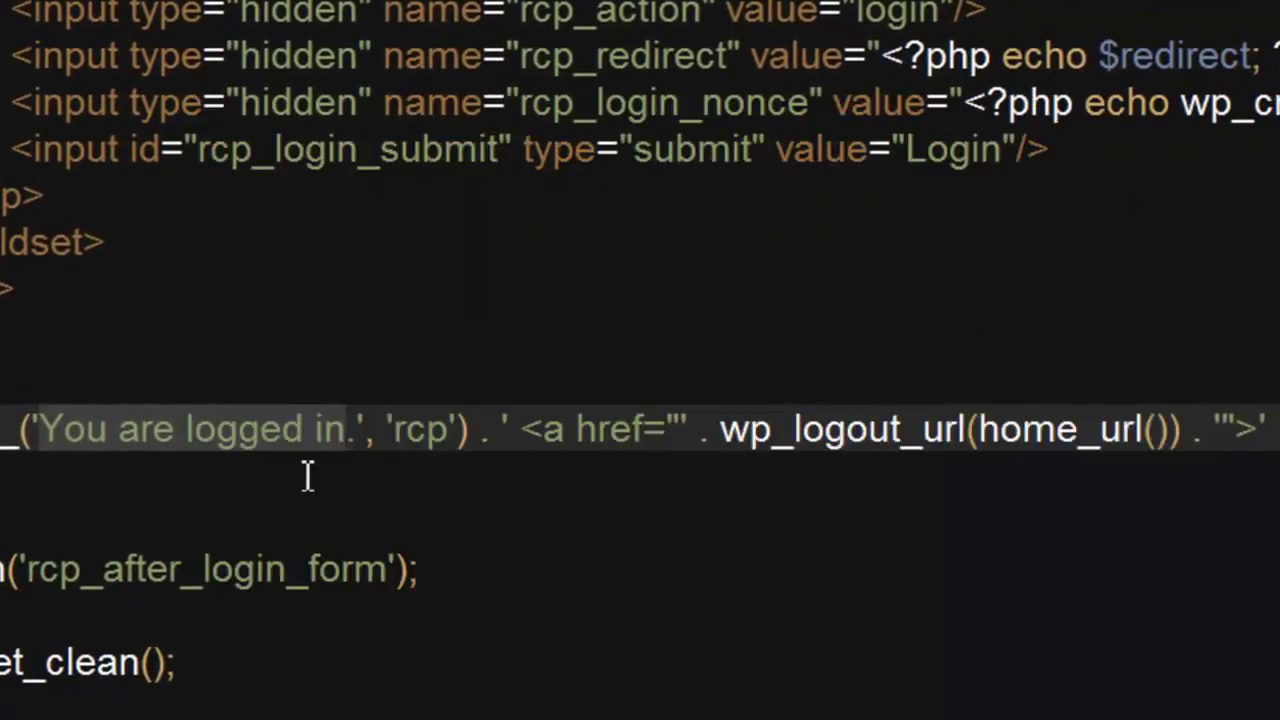
Replace the message with 'Vous êtes connecté' and the Logout label with 'Se déconnecter'.
click(345, 430)
key(BackSpace)
key(BackSpace)
key(BackSpace)
key(BackSpace)
key(BackSpace)
key(BackSpace)
key(BackSpace)
key(BackSpace)
key(BackSpace)
key(BackSpace)
key(BackSpace)
key(BackSpace)
key(BackSpace)
key(BackSpace)
key(BackSpace)
key(BackSpace)
key(BackSpace)
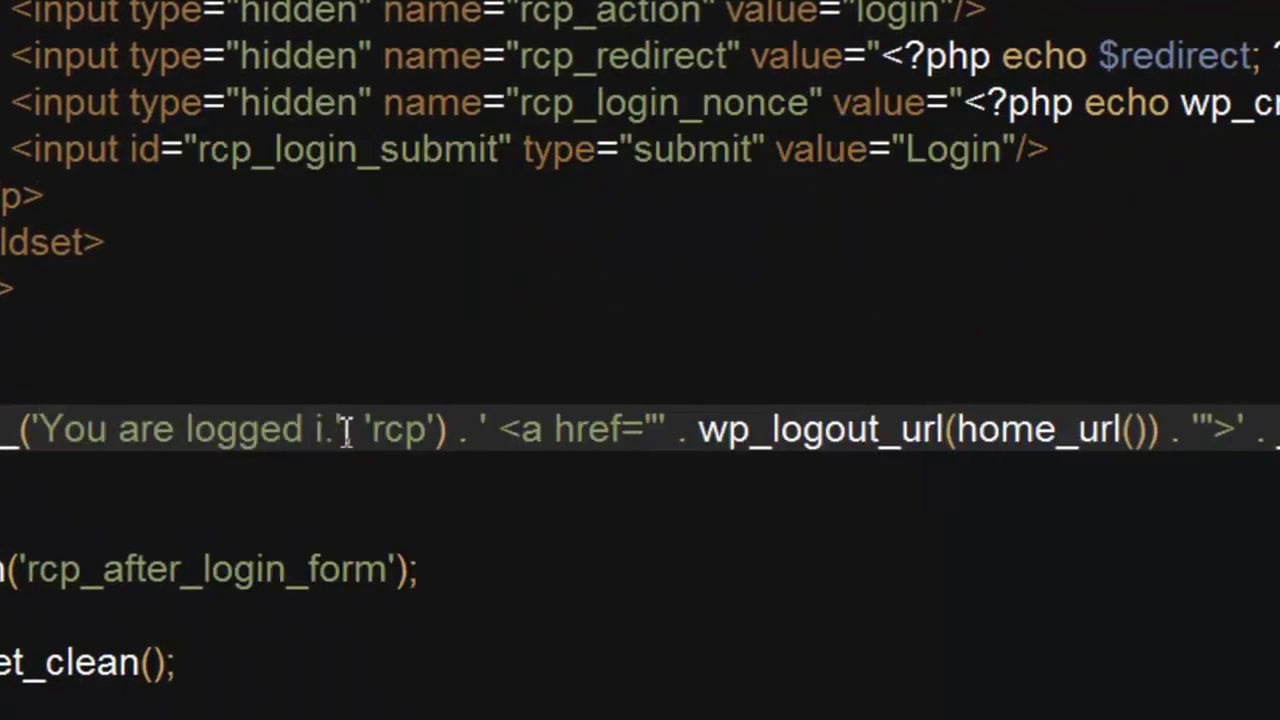
text(Vous êtes connecté)
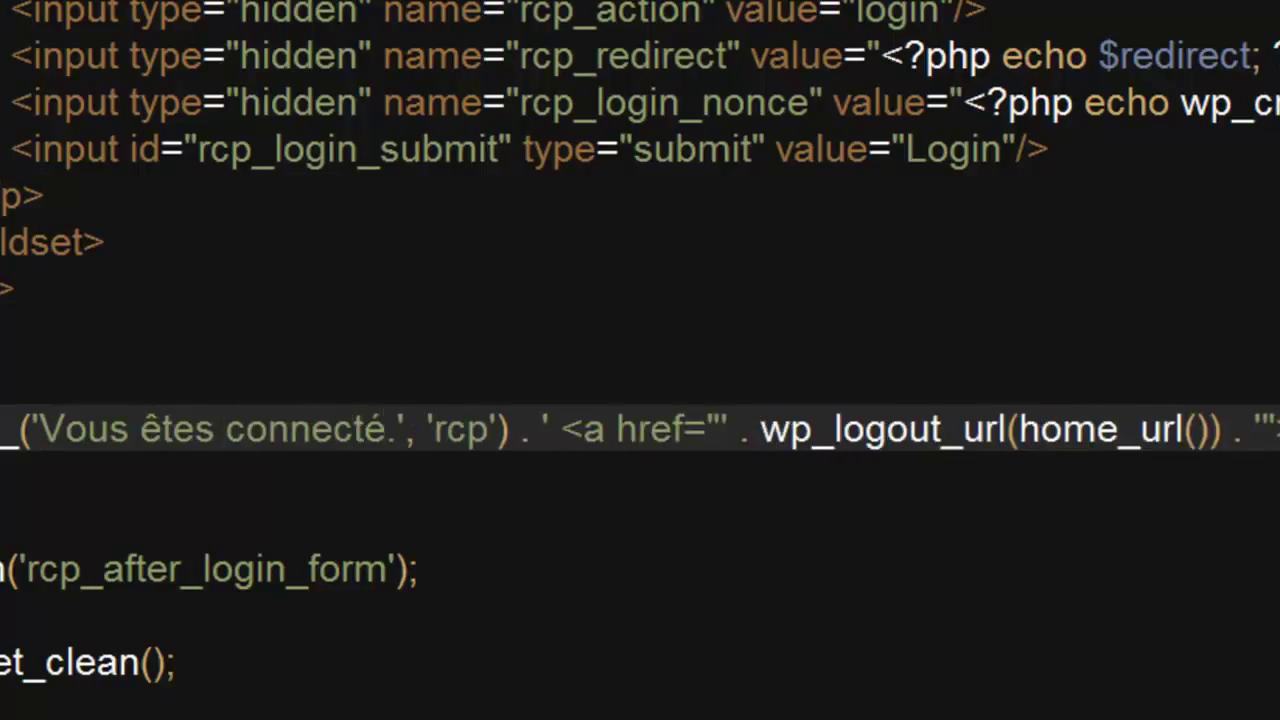
click(1137, 457)
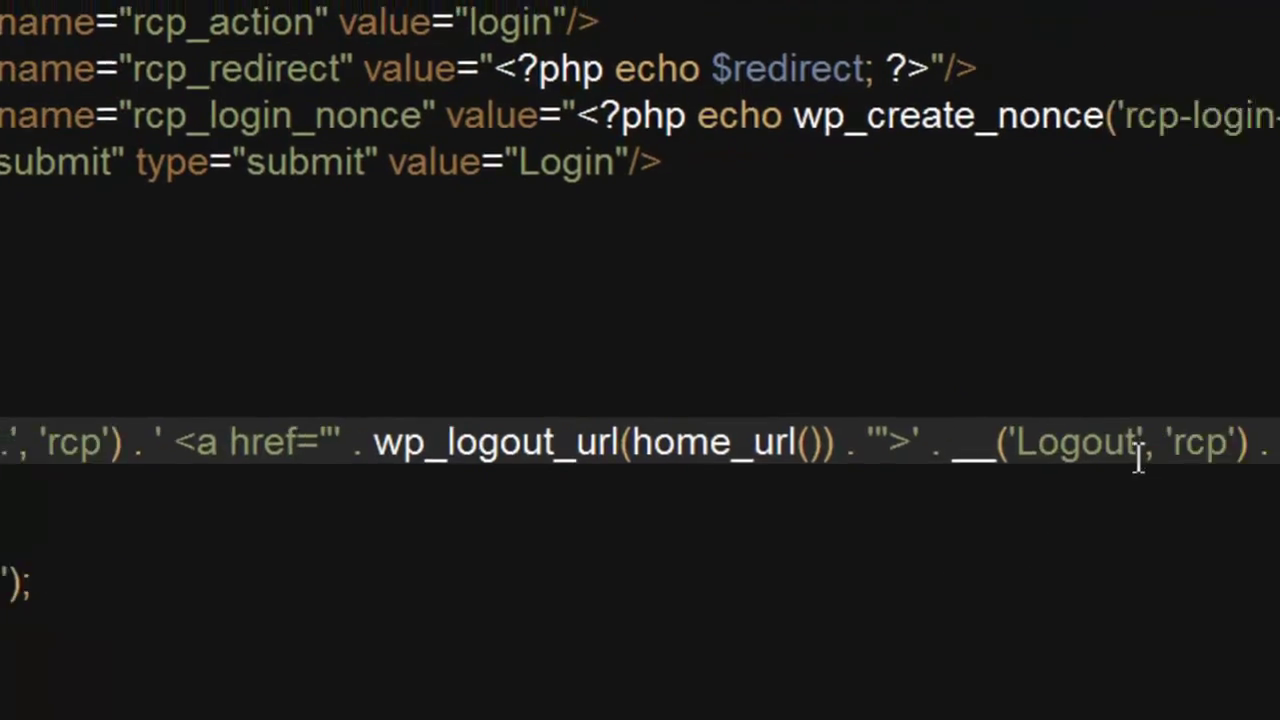
key(BackSpace)
key(BackSpace)
key(BackSpace)
key(BackSpace)
key(BackSpace)
key(BackSpace)
text(Se déconnecter)
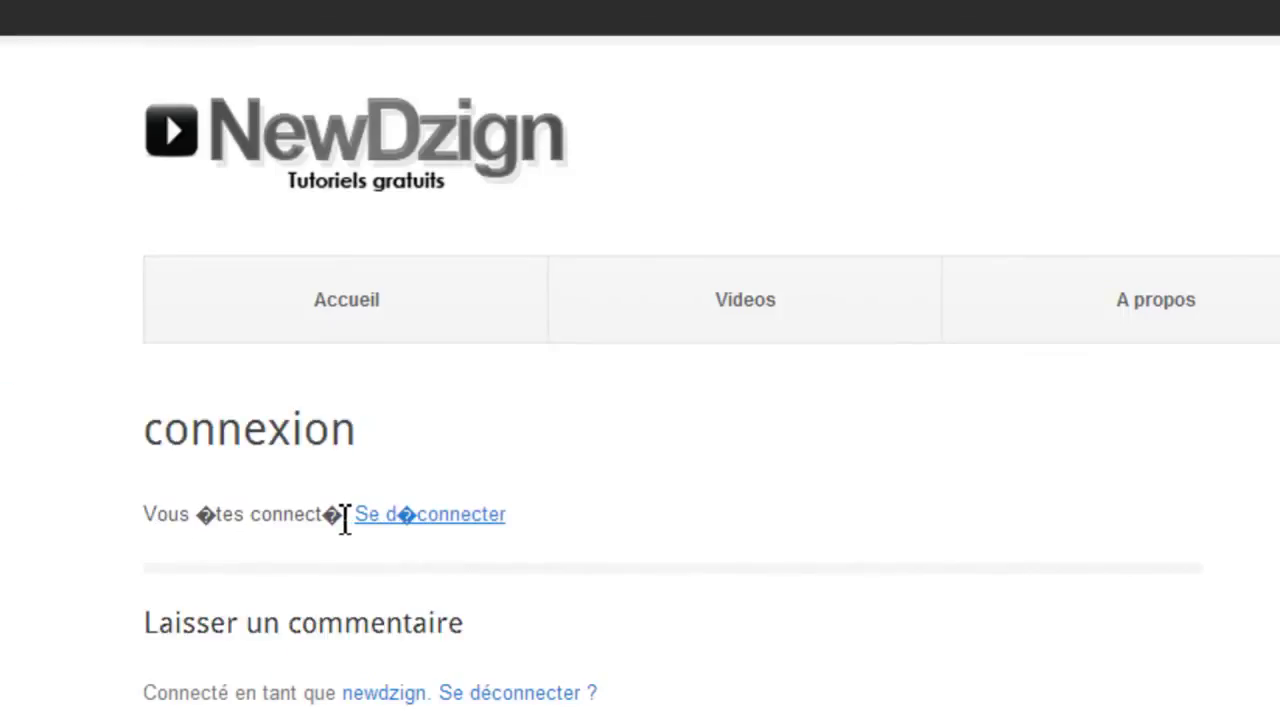
Select the garbled accent characters in 'connecté' and 'êtes' on the connexion page.
drag(344, 520, 329, 514)
drag(204, 516, 216, 524)
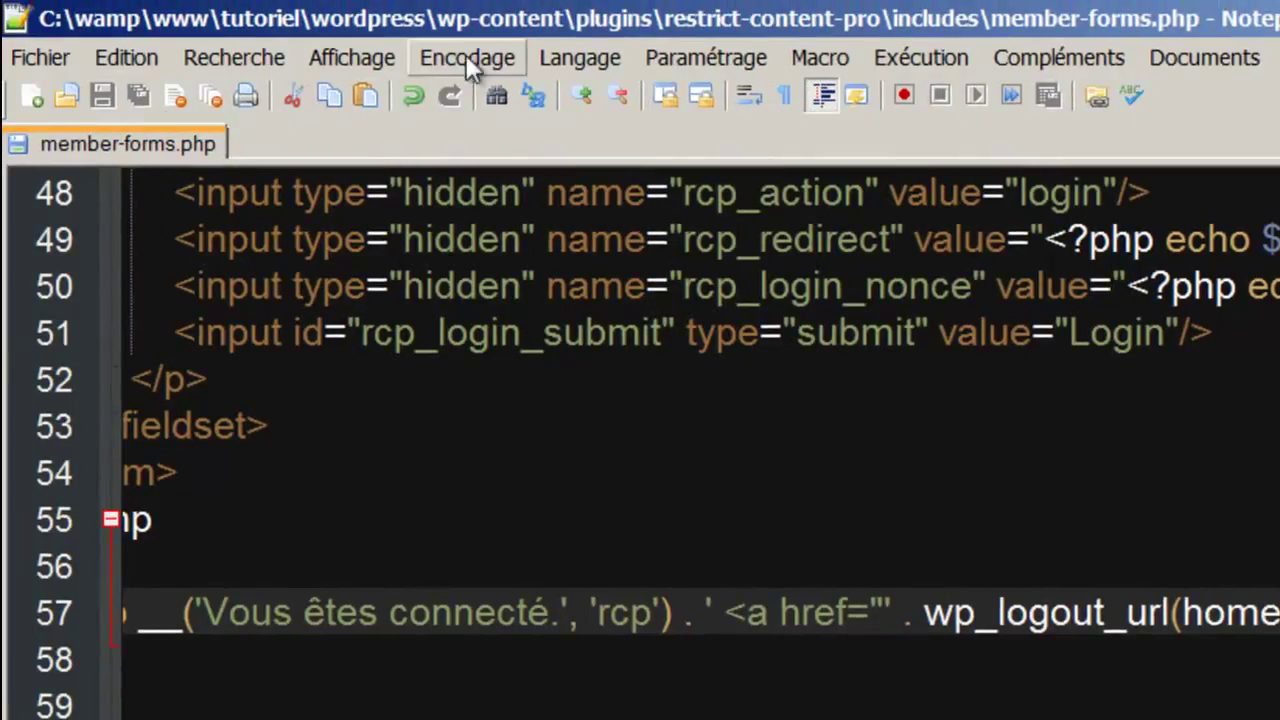
Encode member-forms.php in UTF-8, retype é and ê on line 57, and save.
click(461, 44)
click(495, 160)
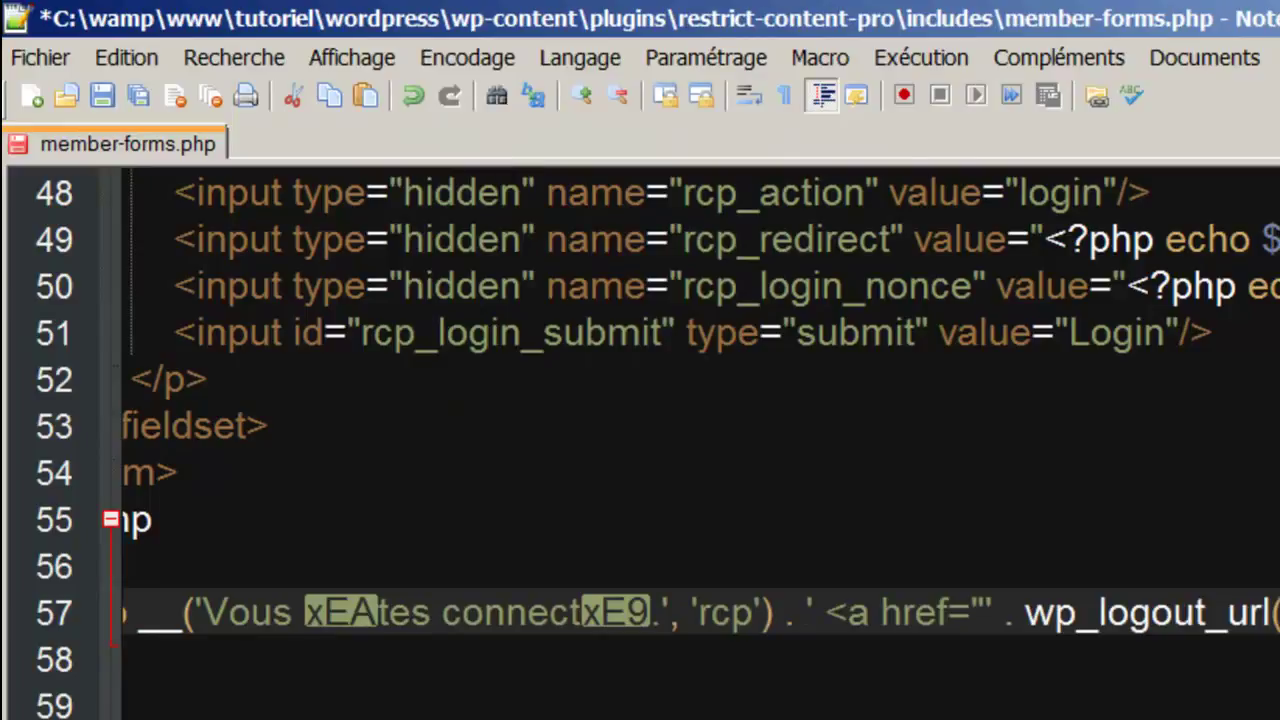
click(647, 610)
key(BackSpace)
text(é)
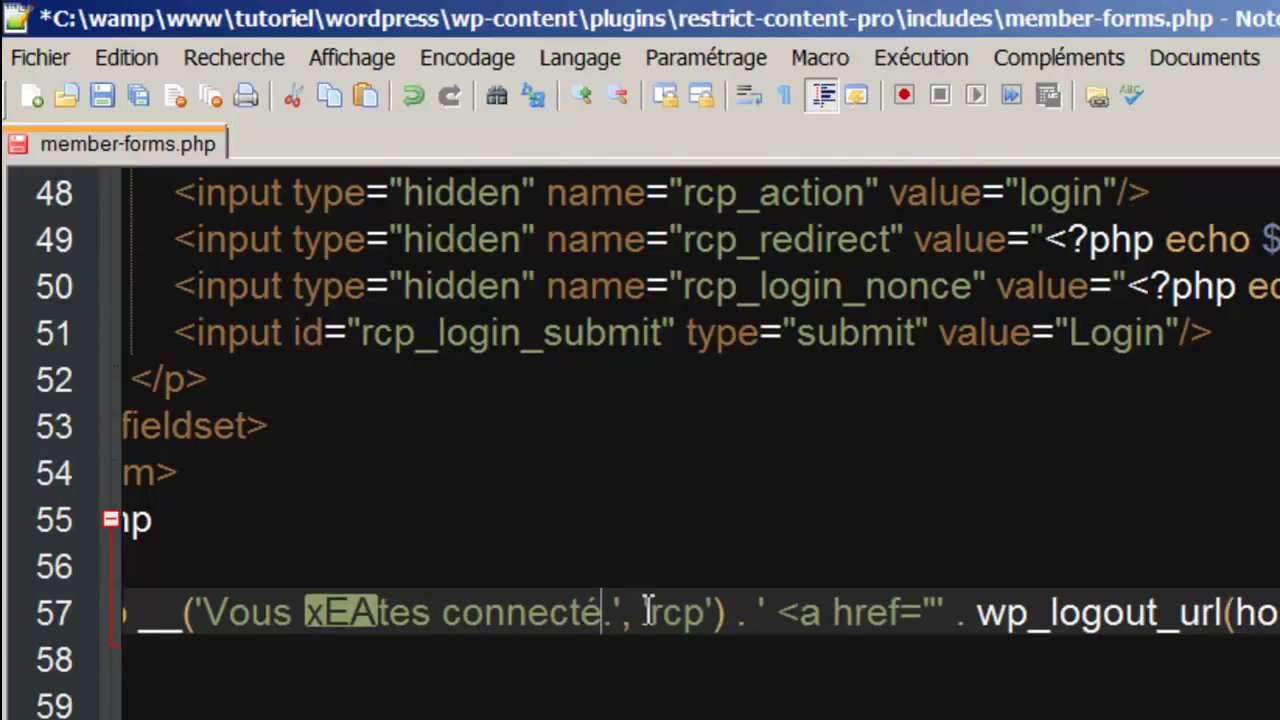
click(380, 614)
key(BackSpace)
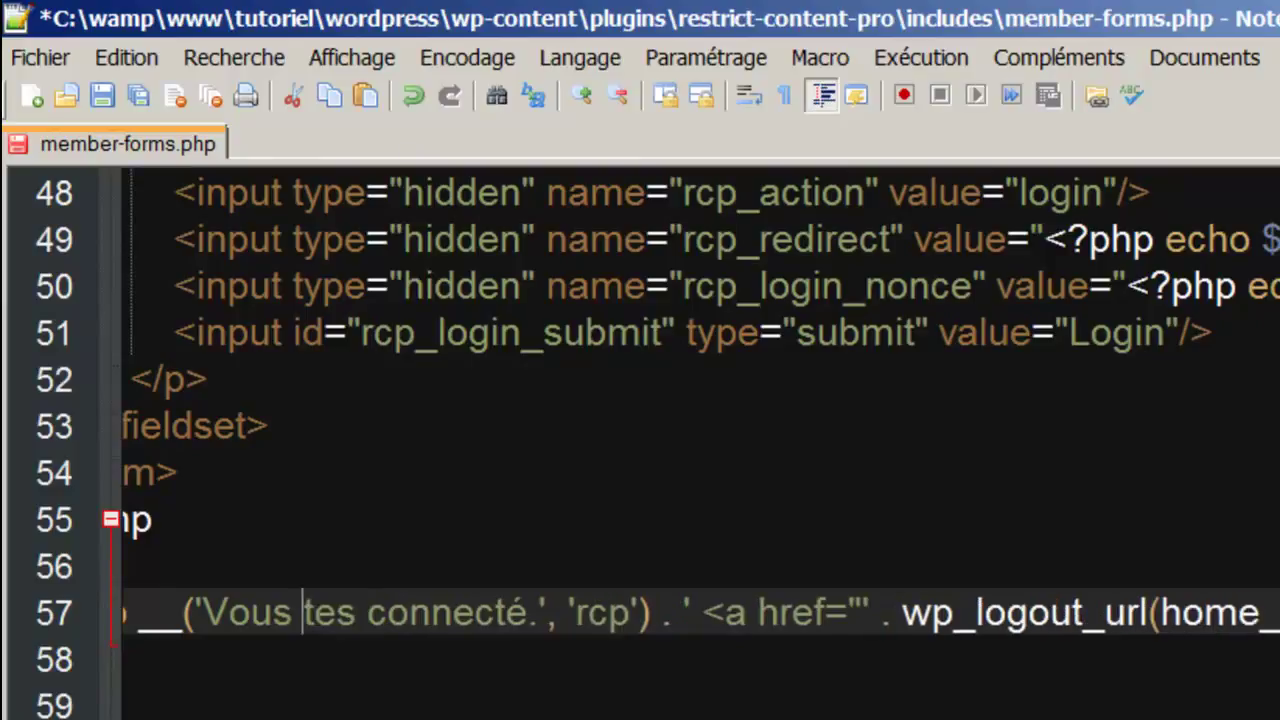
text(ê)
key(ctrl+s)
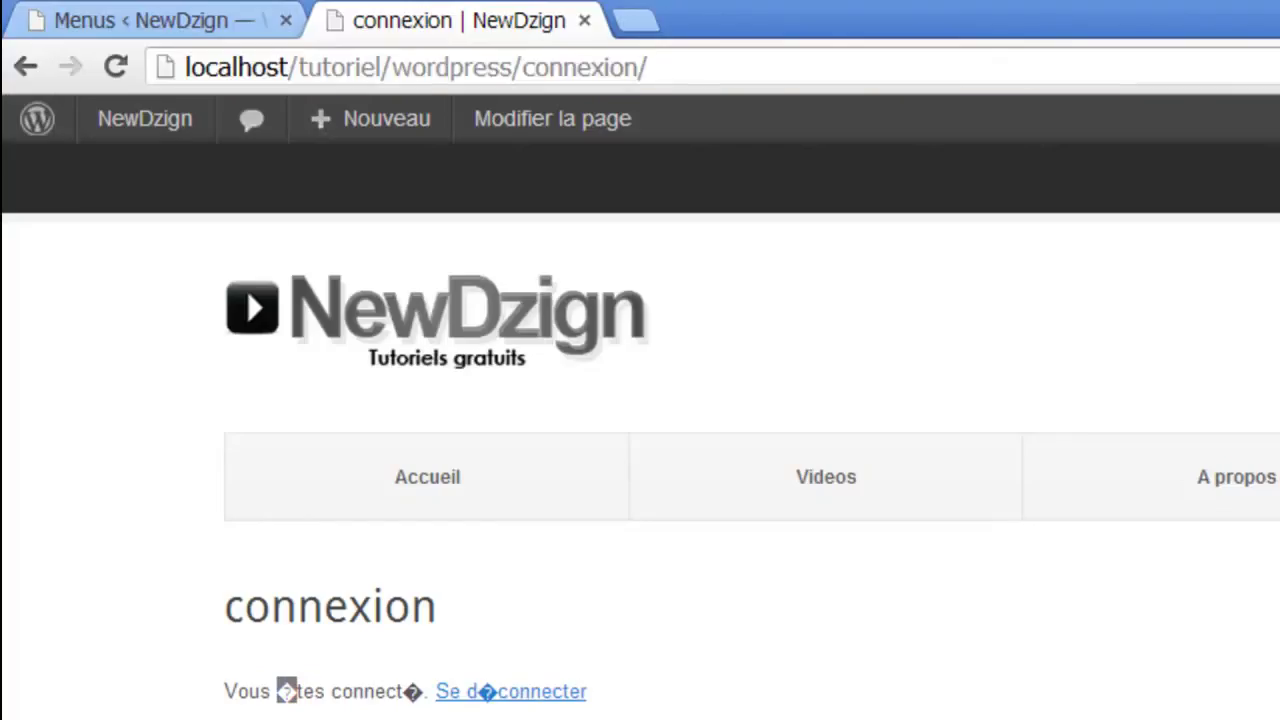
Reload the page, log out with Se déconnecter, and go to the Inscription page.
click(115, 66)
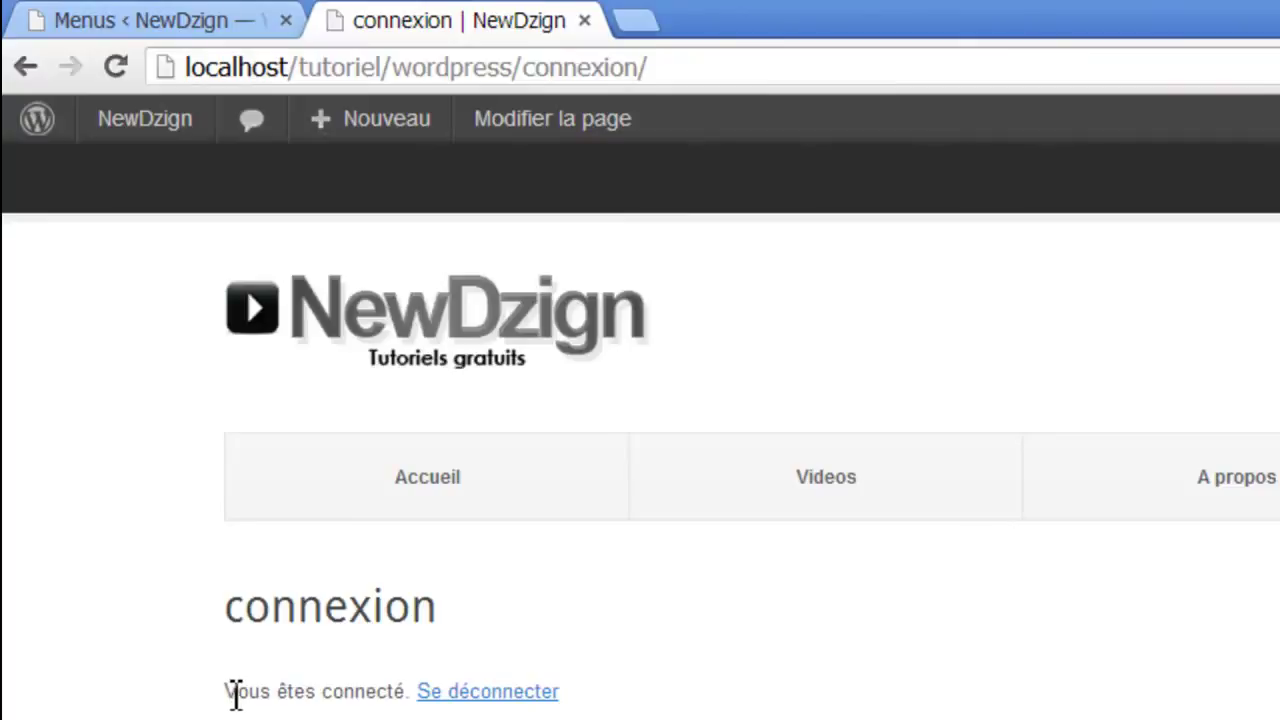
click(466, 697)
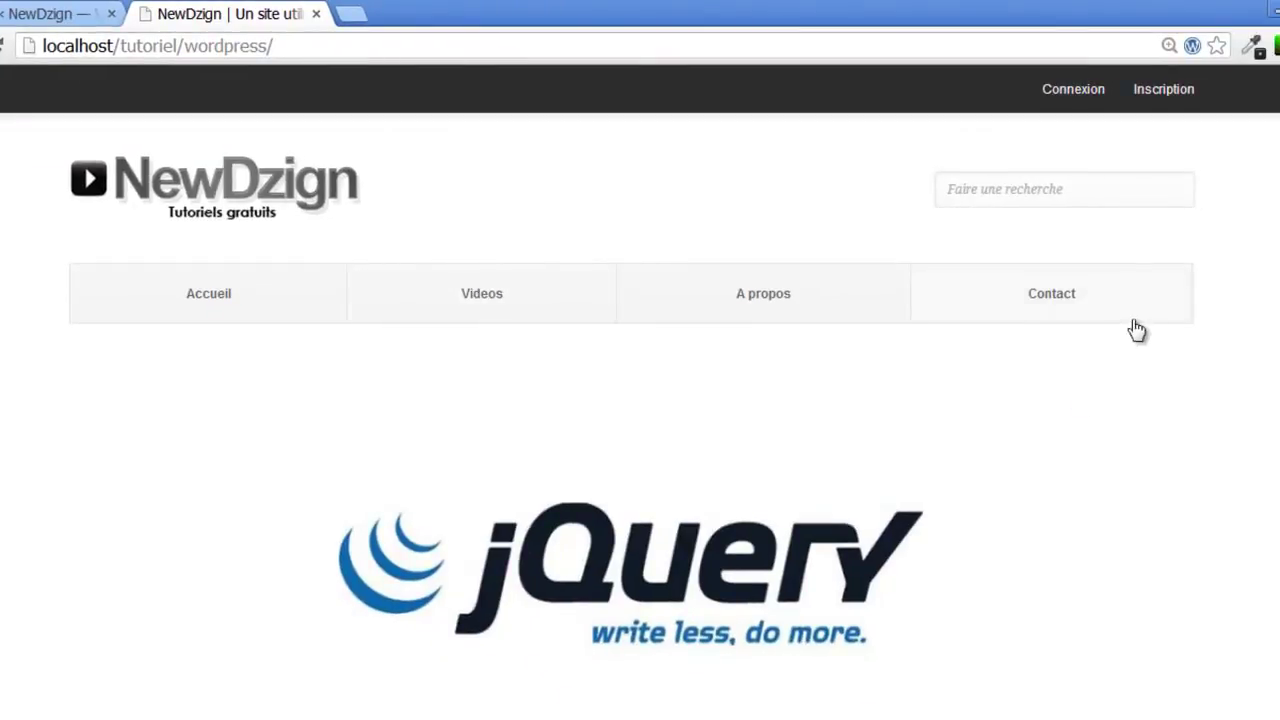
click(1156, 96)
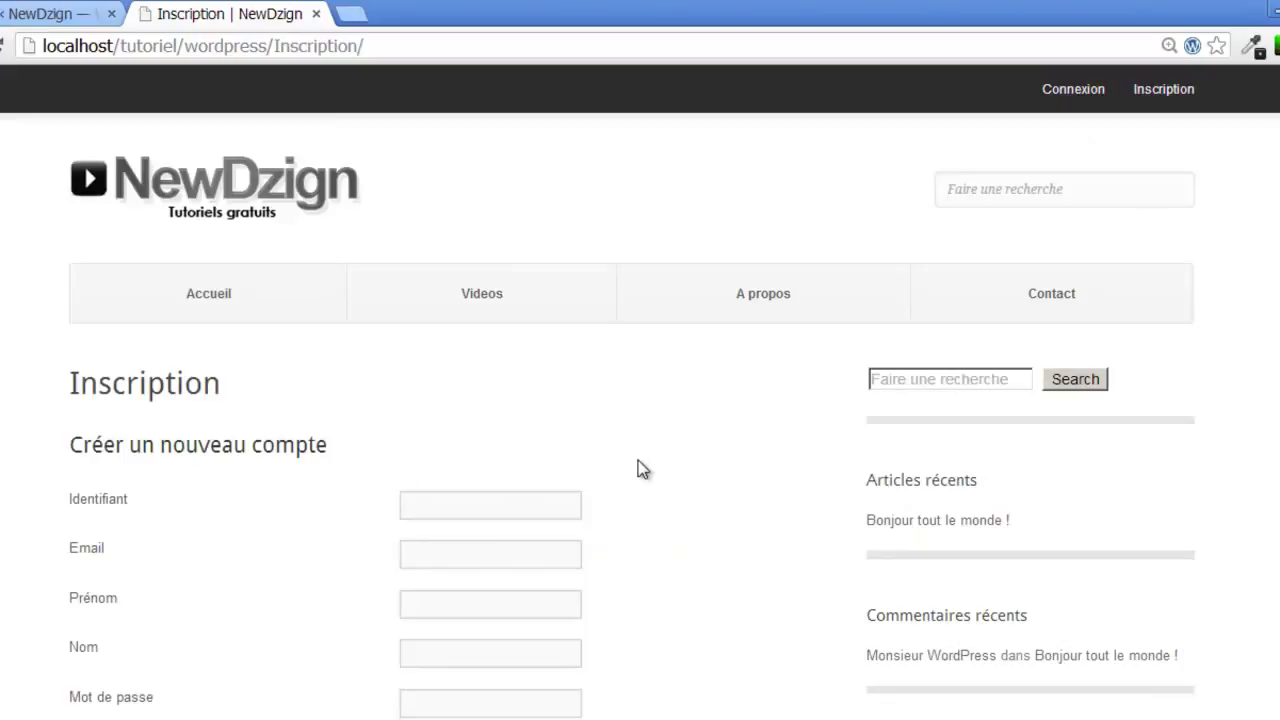
scroll(640, 400, down, 3)
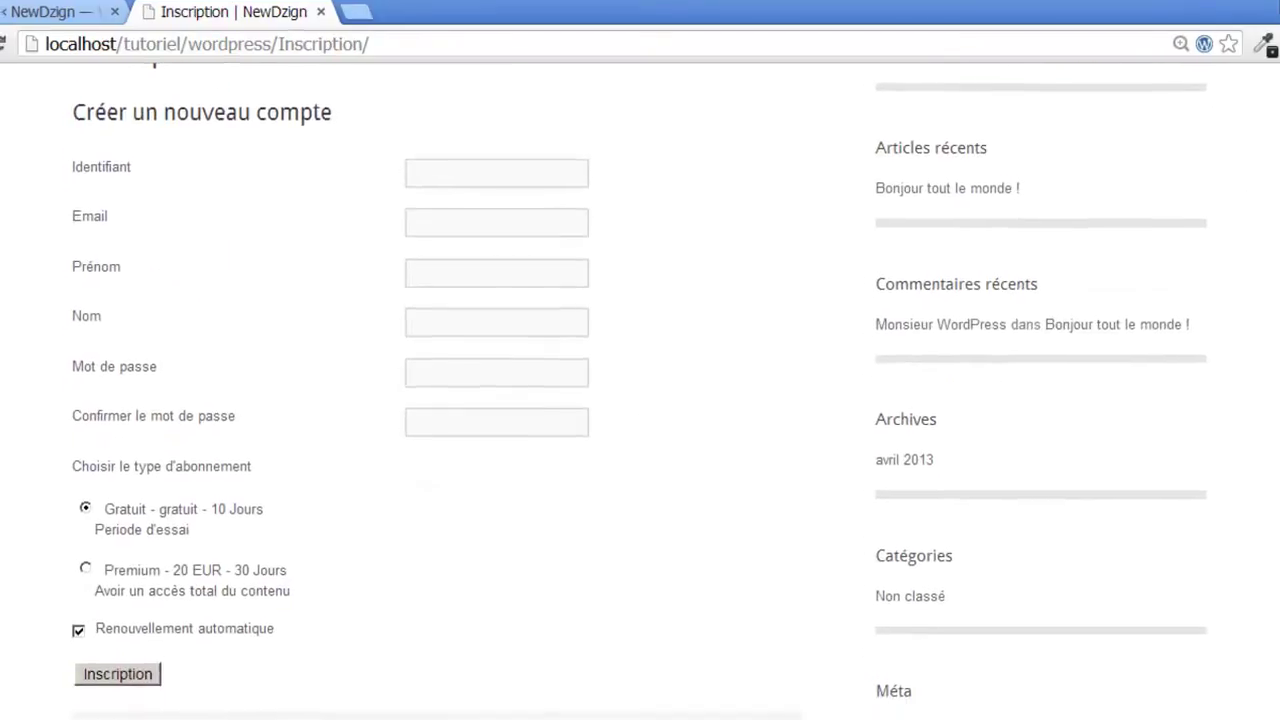
Check the Identifiant, Email, Prénom, Nom, Mot de passe and confirmation fields.
click(497, 170)
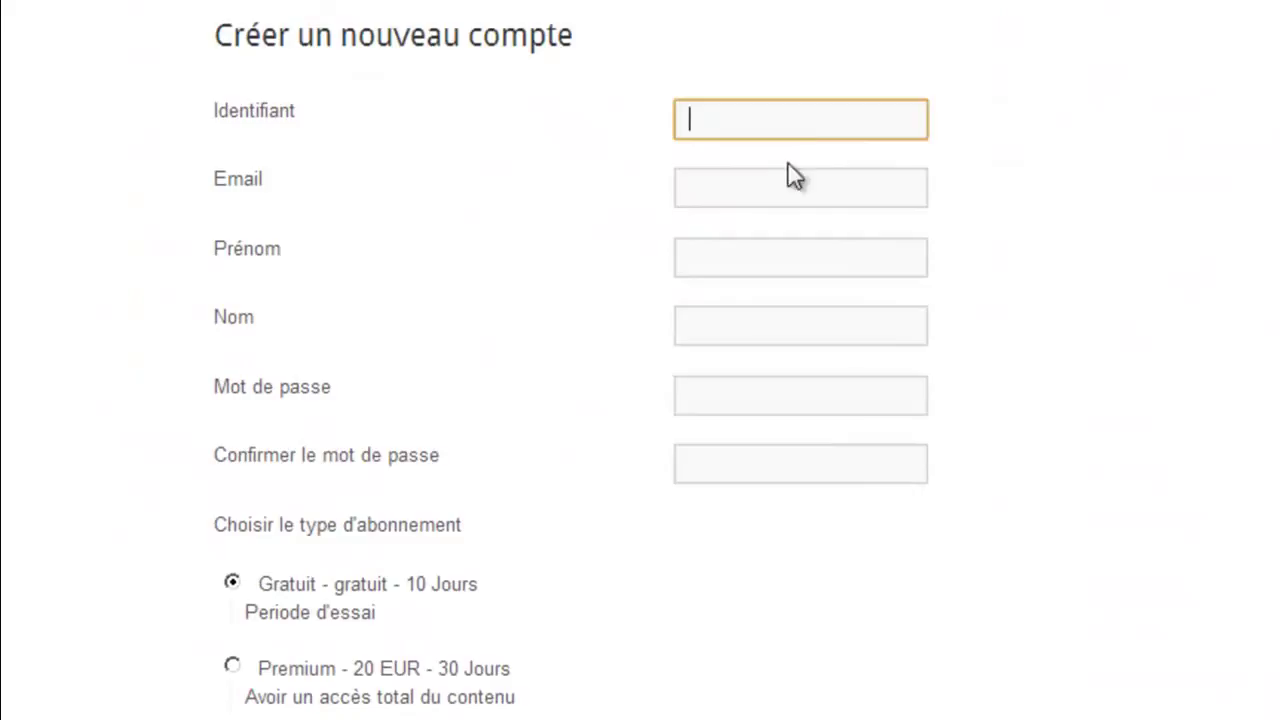
click(790, 180)
click(742, 250)
click(714, 323)
click(690, 396)
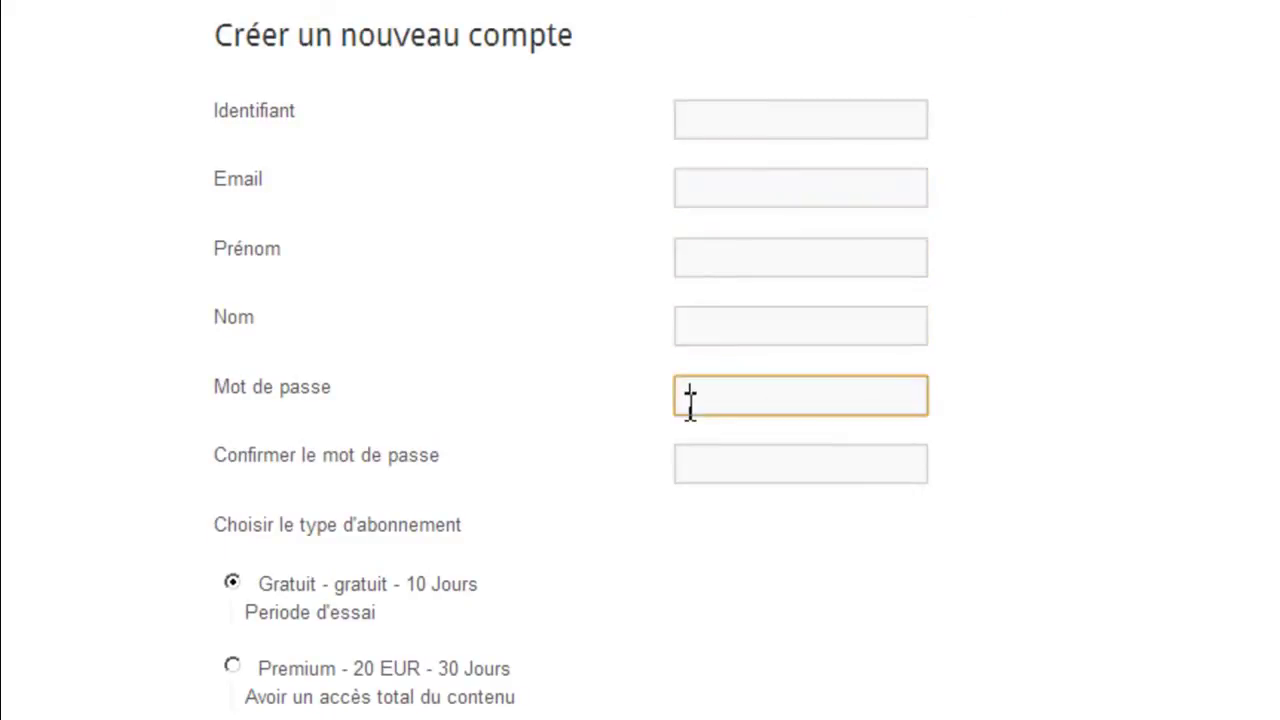
click(791, 471)
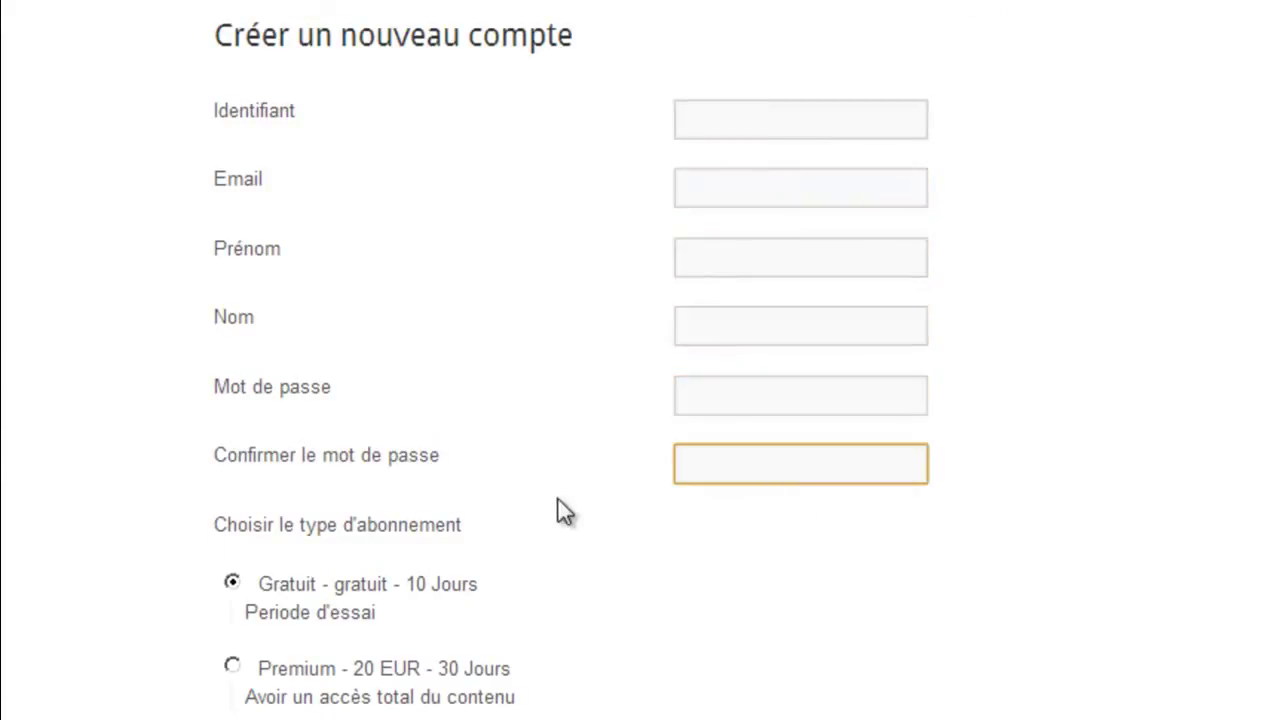
click(432, 523)
Review the subscription choices: Gratuit for 10 Jours and Premium at 20 EUR.
drag(204, 521, 491, 540)
click(577, 577)
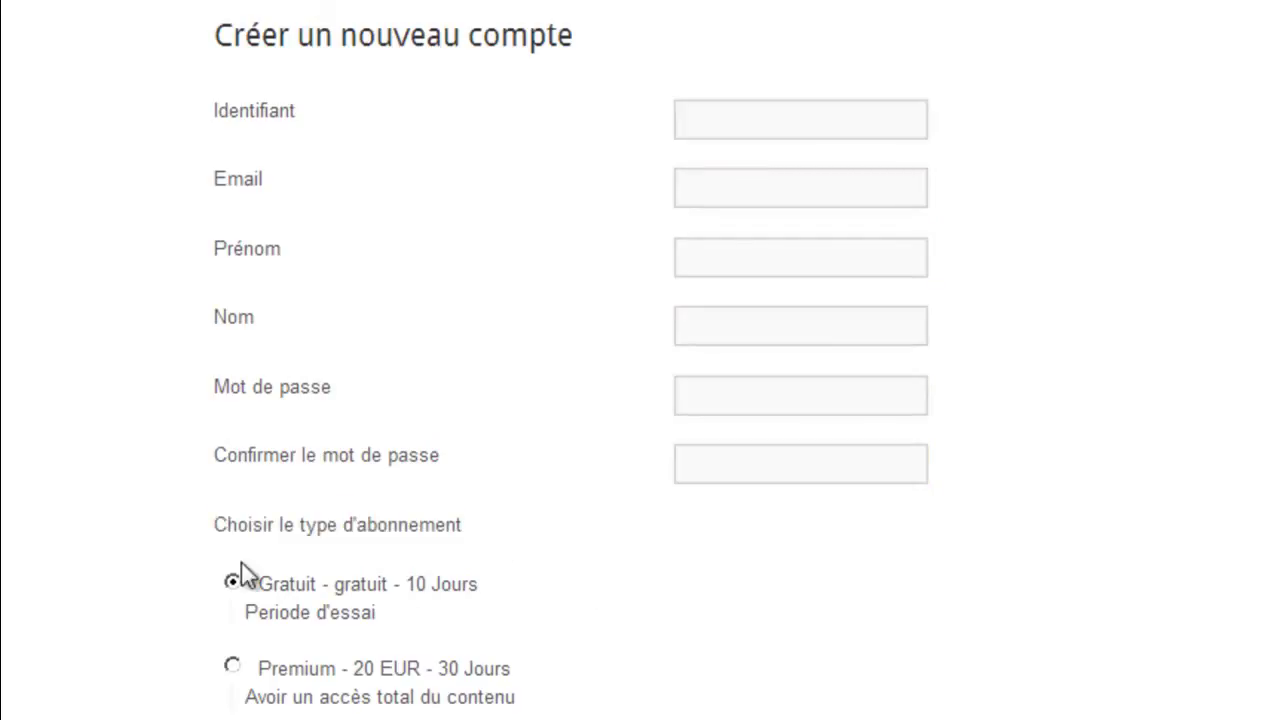
drag(405, 592, 466, 586)
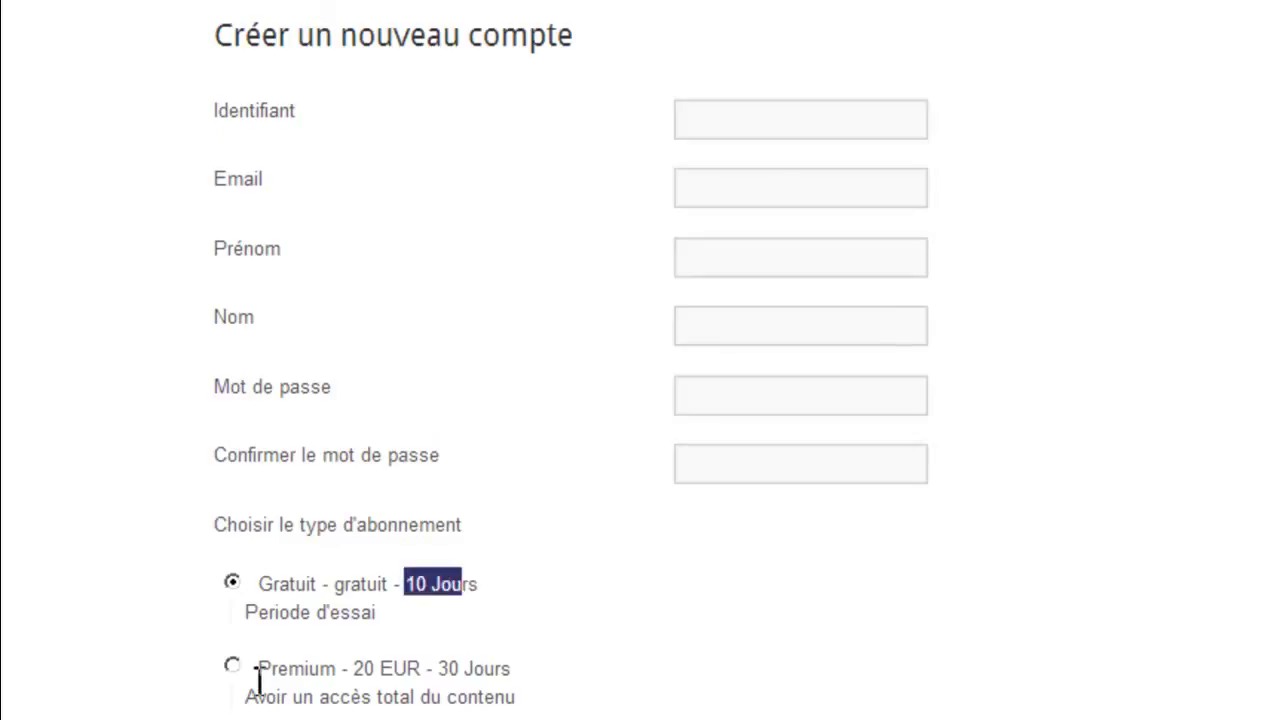
drag(259, 670, 249, 716)
click(703, 634)
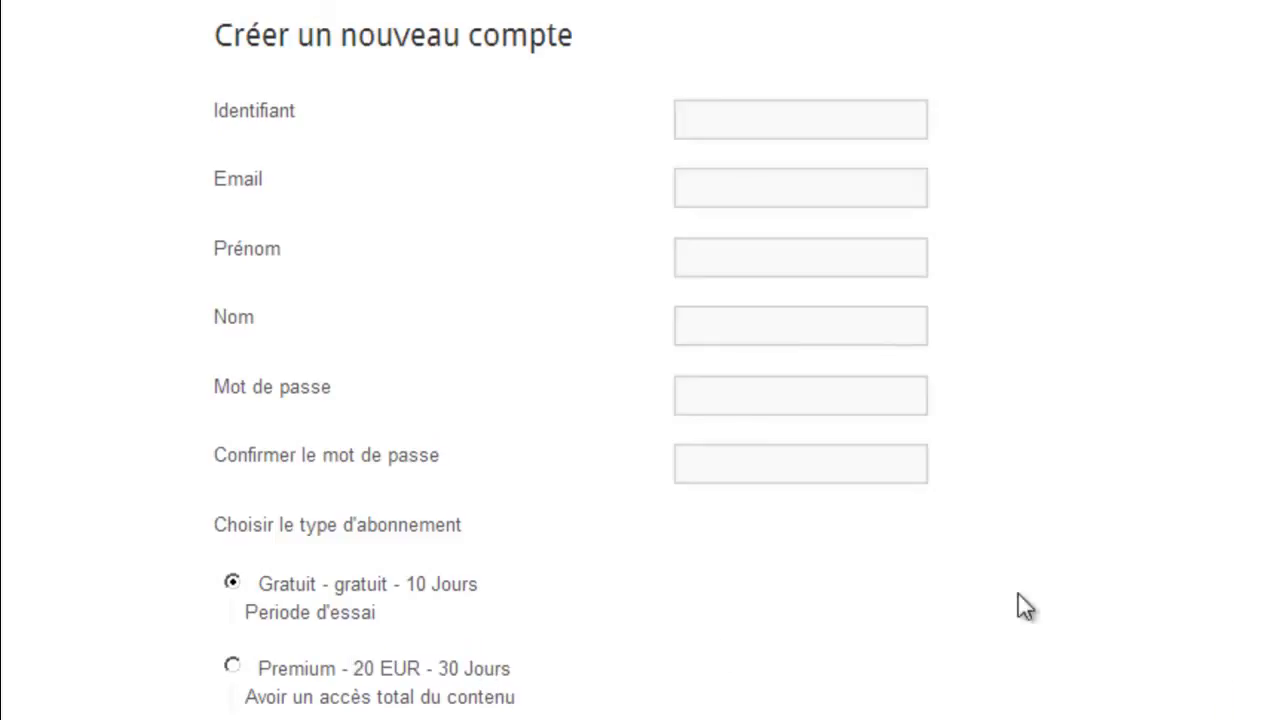
scroll(640, 360, up, 5)
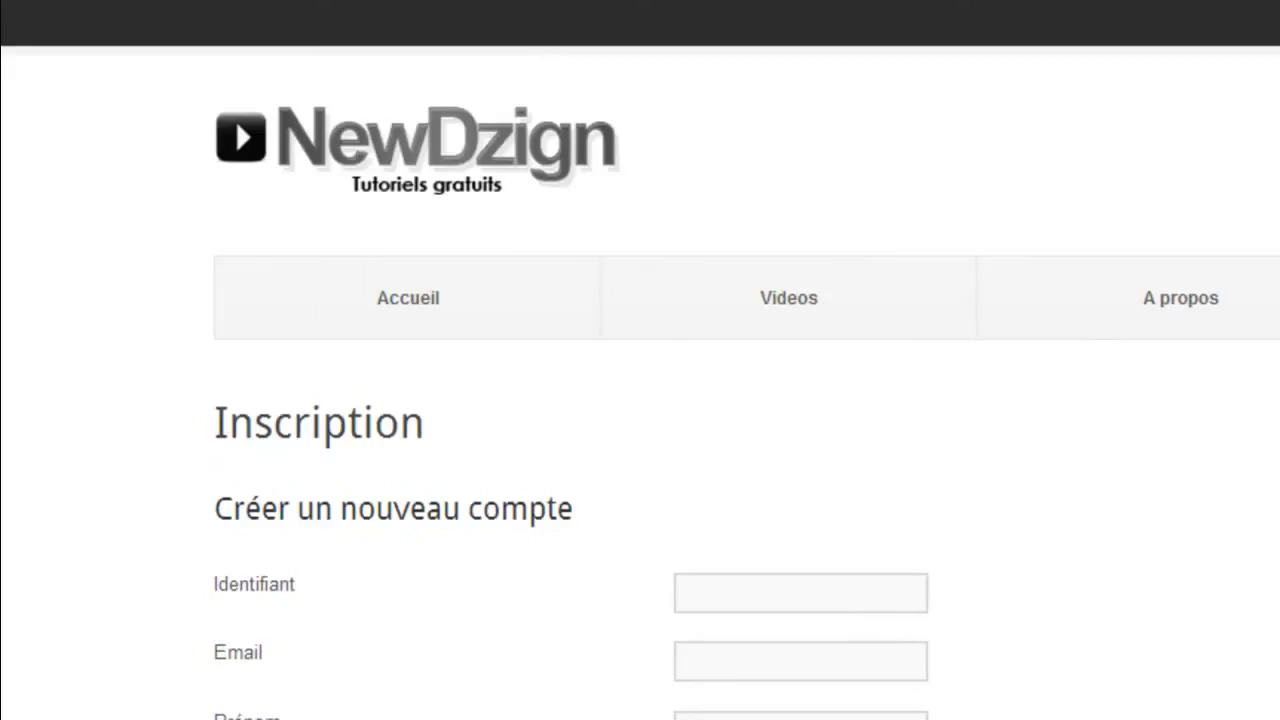
scroll(640, 360, down, 7)
scroll(640, 360, up, 7)
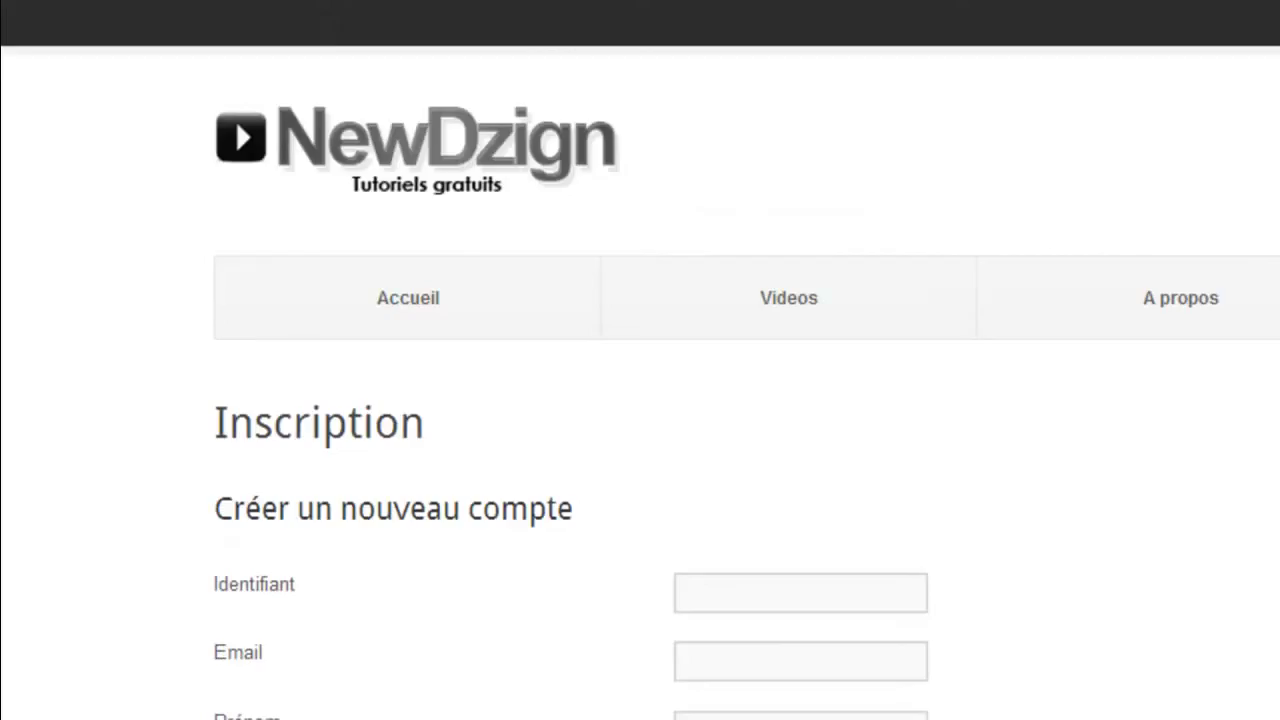